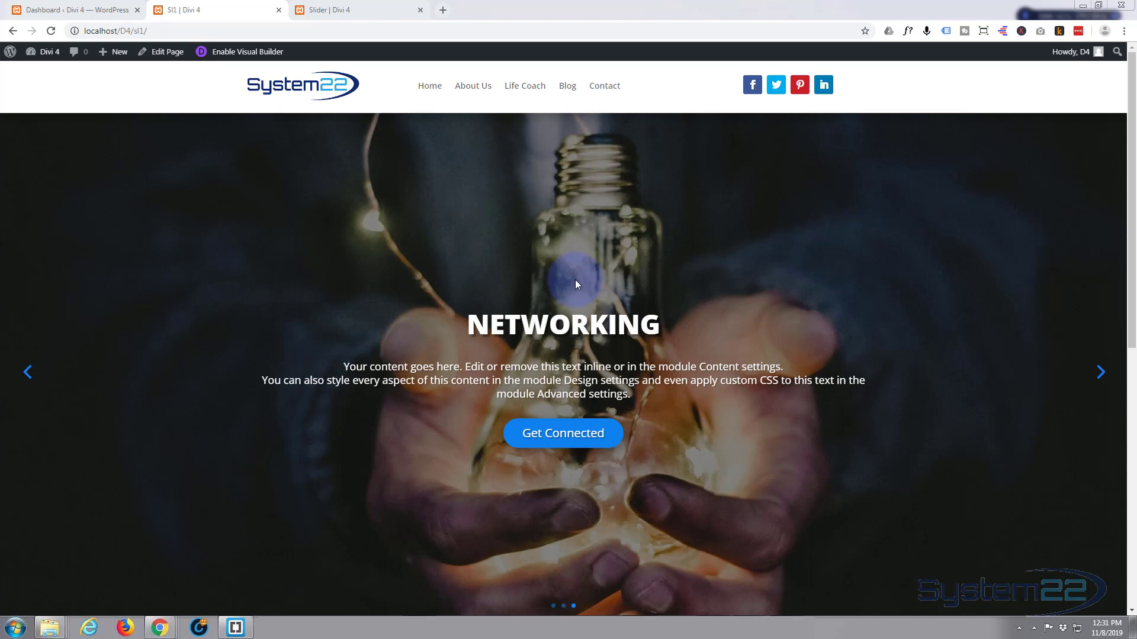
Look over the finished SI1 example page down to its feature section, and compare it with the Slider page
scroll(573, 279, "down", 6)
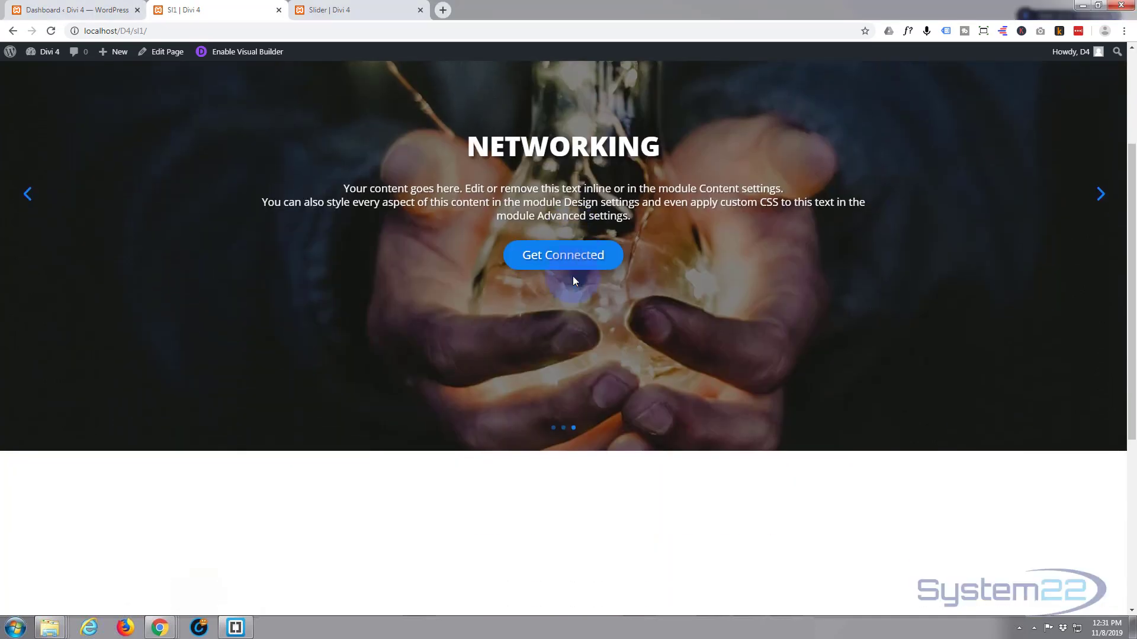
scroll(179, 278, "down", 2)
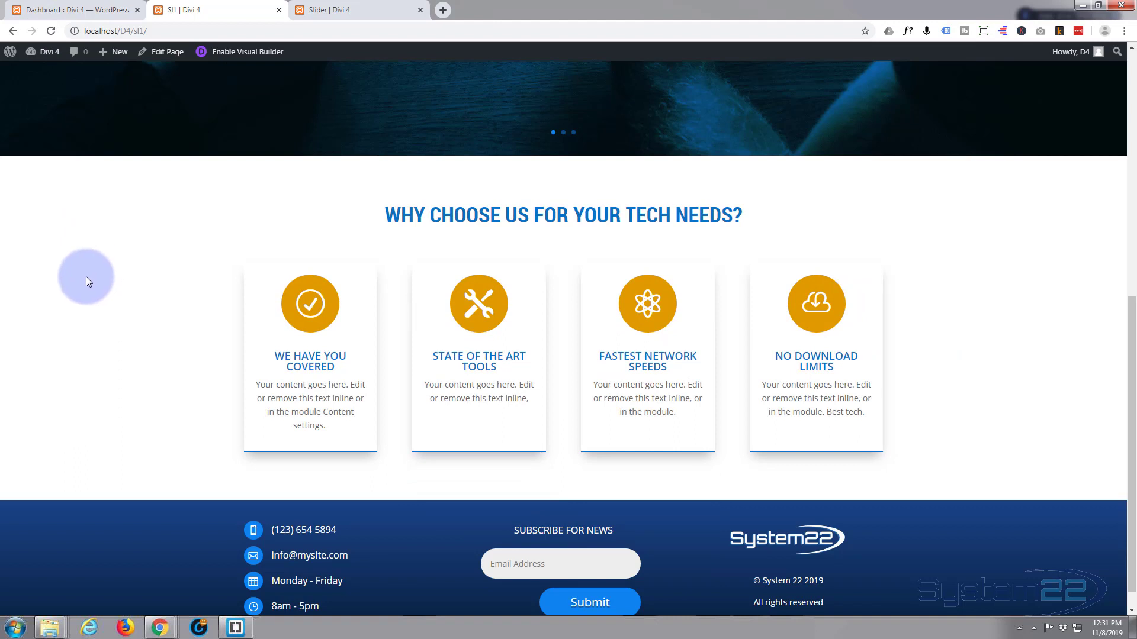
left_click(339, 12)
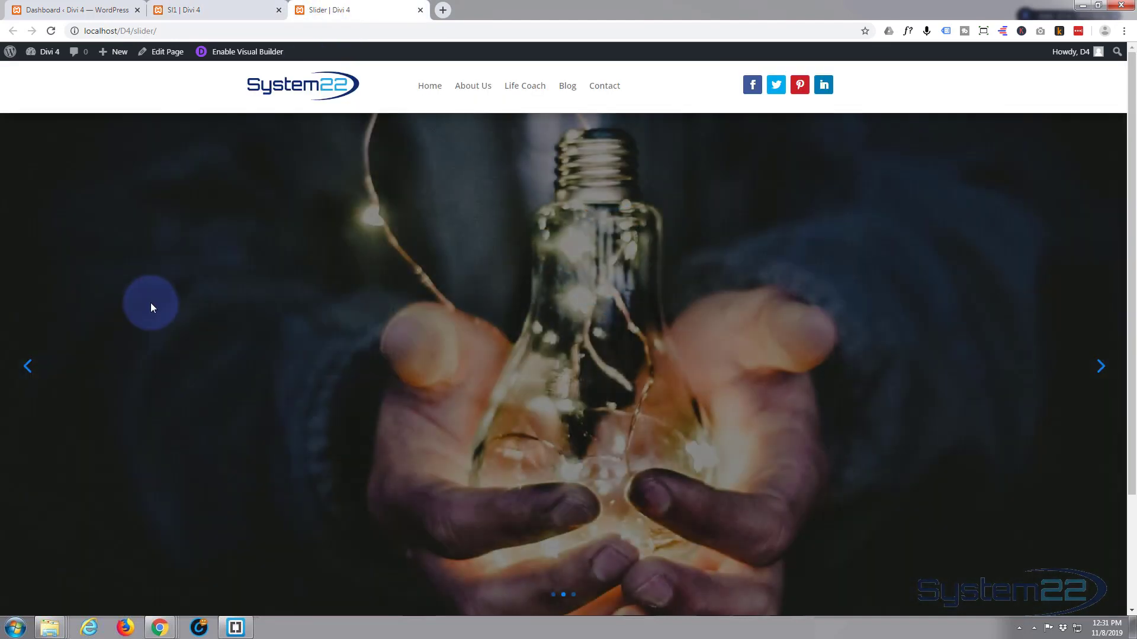
scroll(151, 306, "down", 3)
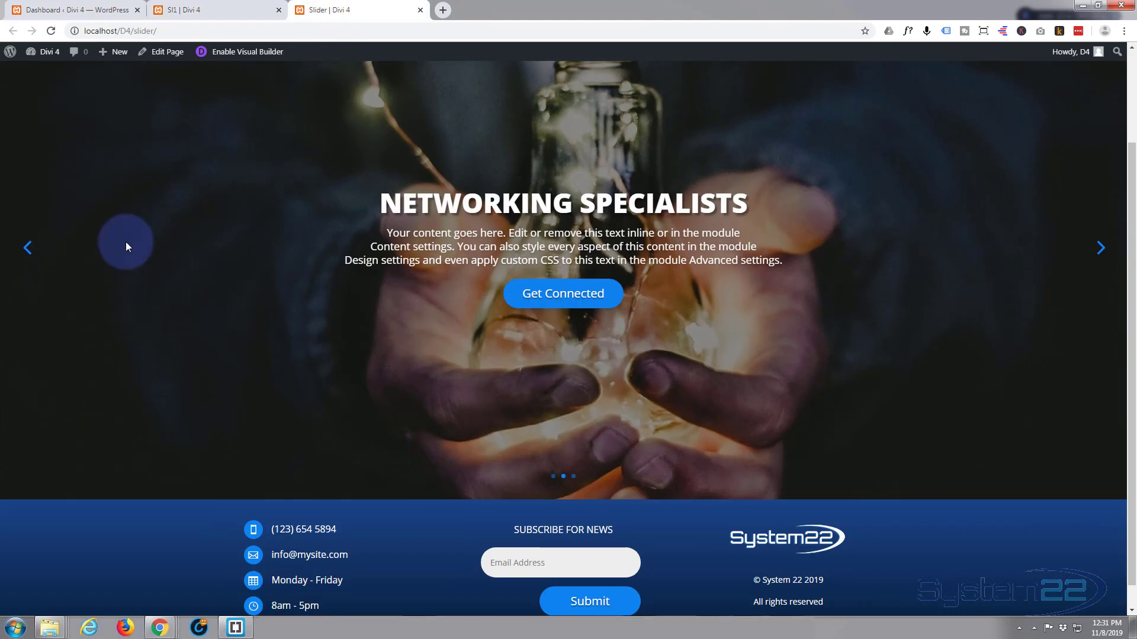
scroll(249, 249, "up", 3)
scroll(201, 249, "down", 3)
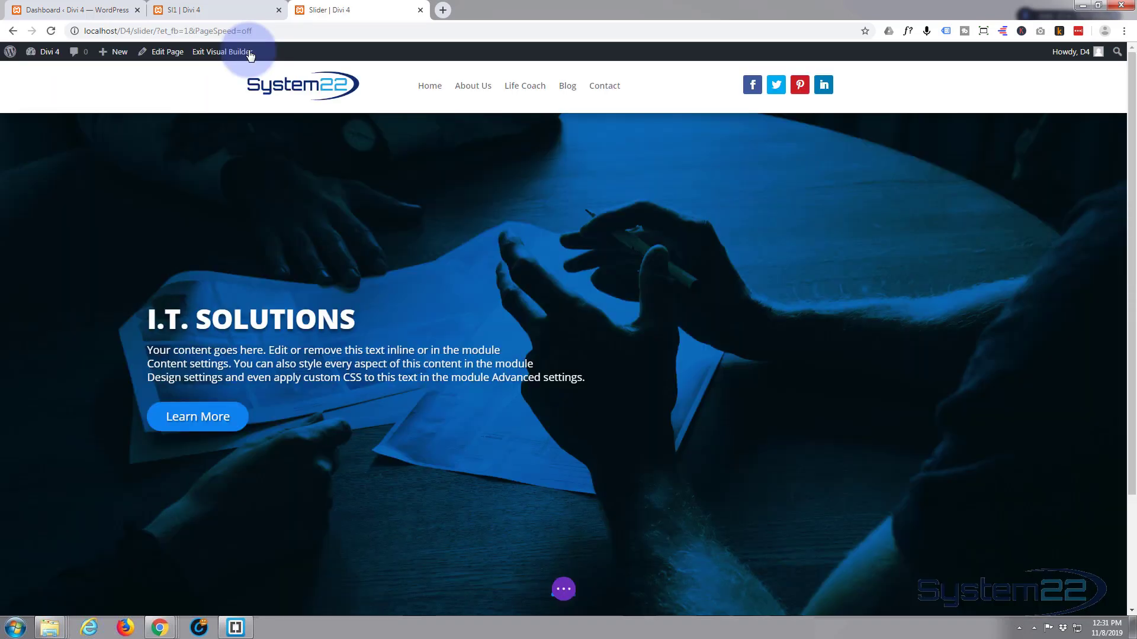
In the Slider page's Visual Builder, insert a regular section with a single-column row between the slider and the footer
scroll(295, 214, "down", 3)
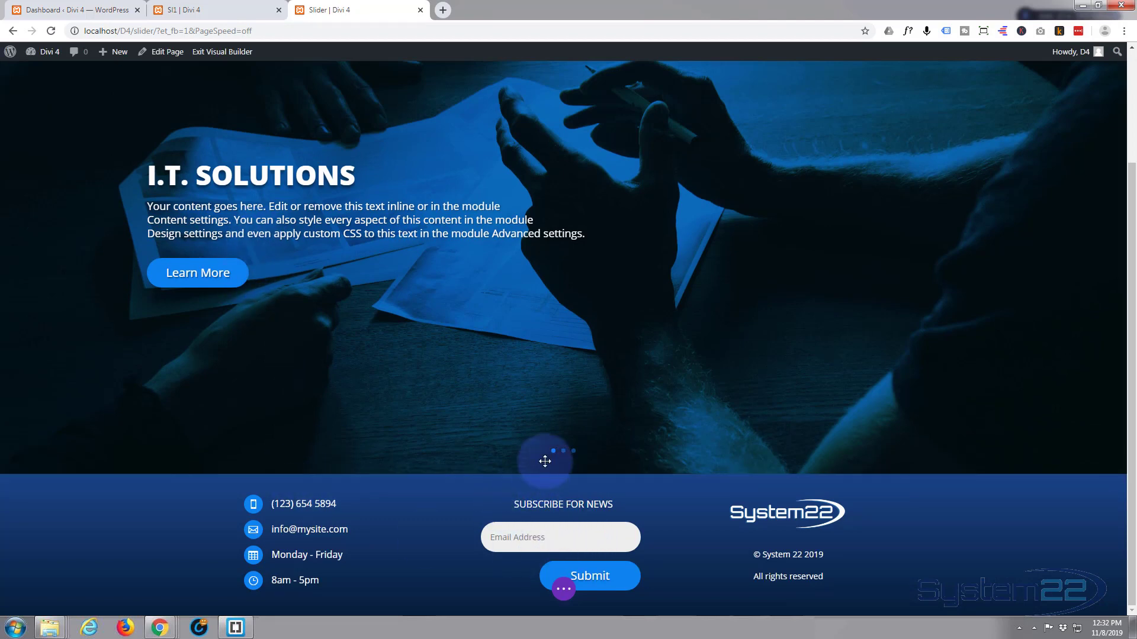
mouse_move(547, 472)
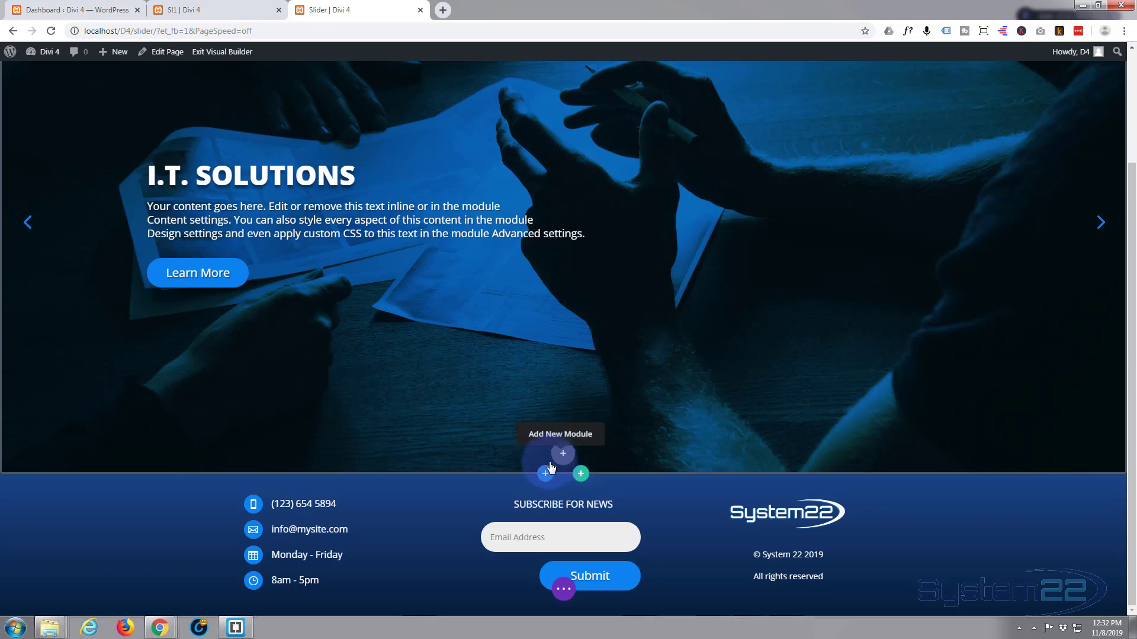
left_click(545, 475)
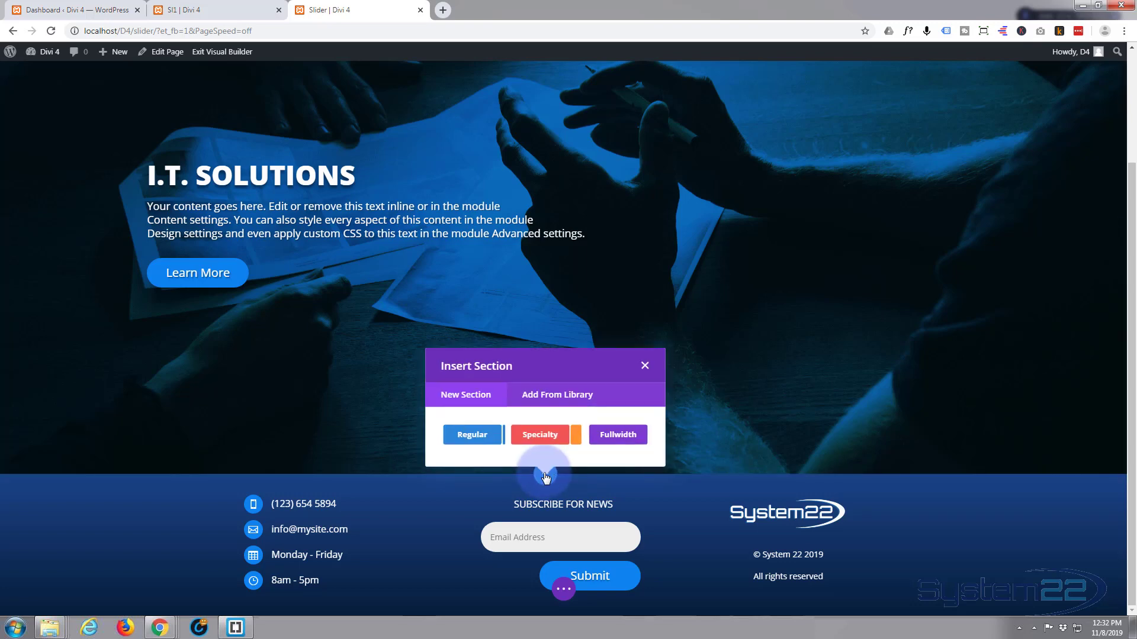
left_click(471, 434)
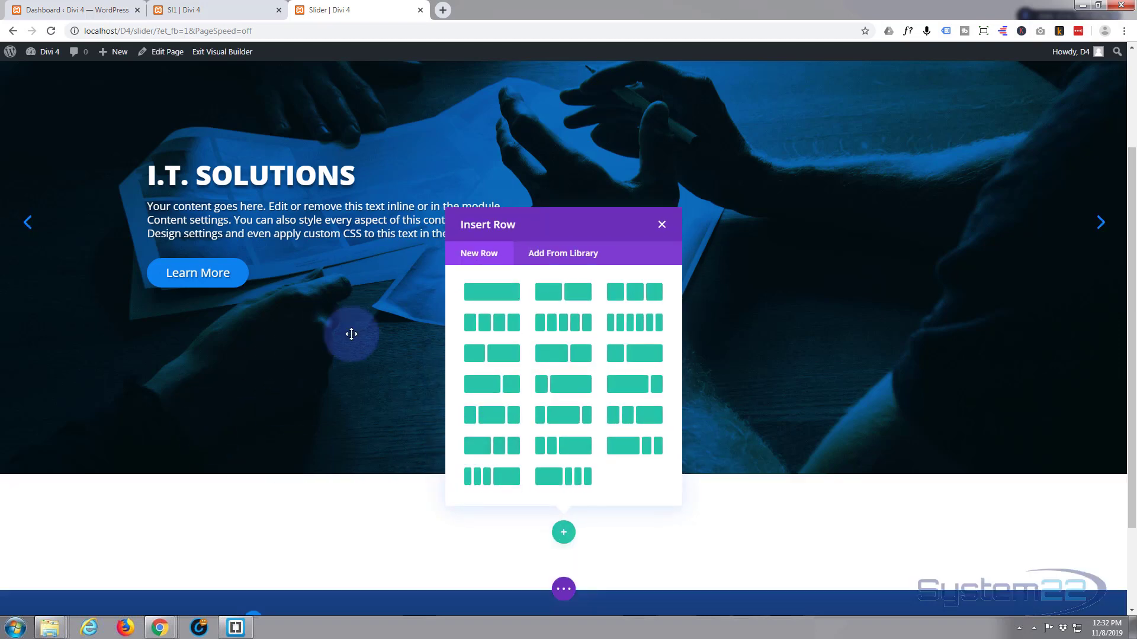
left_click(505, 294)
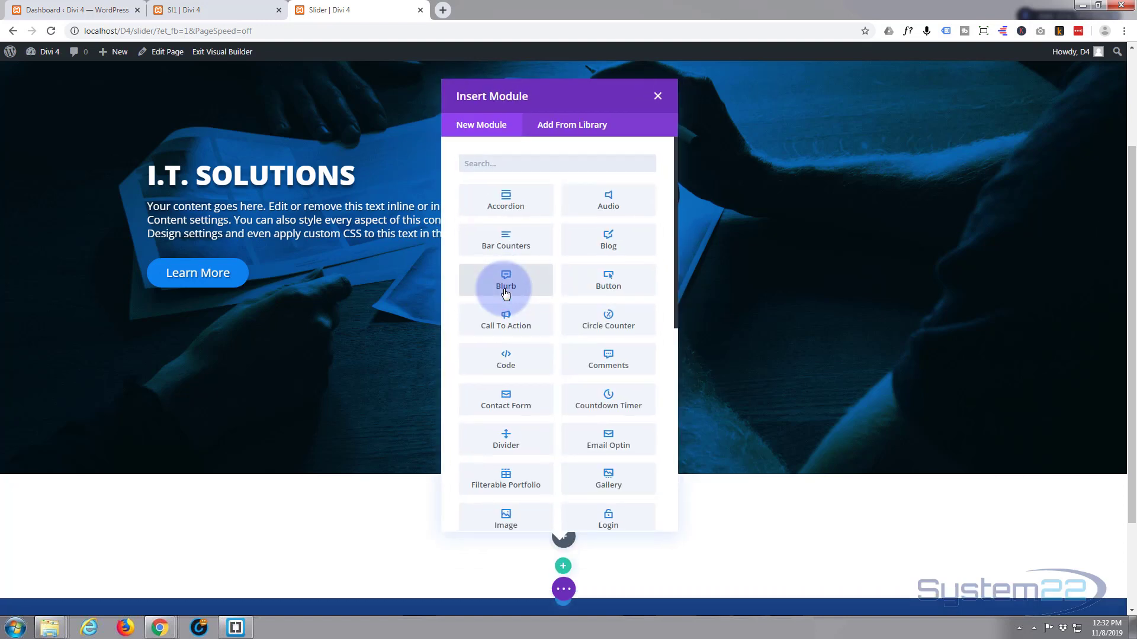
Insert a Text module into the new single-column row
scroll(502, 362, "down", 6)
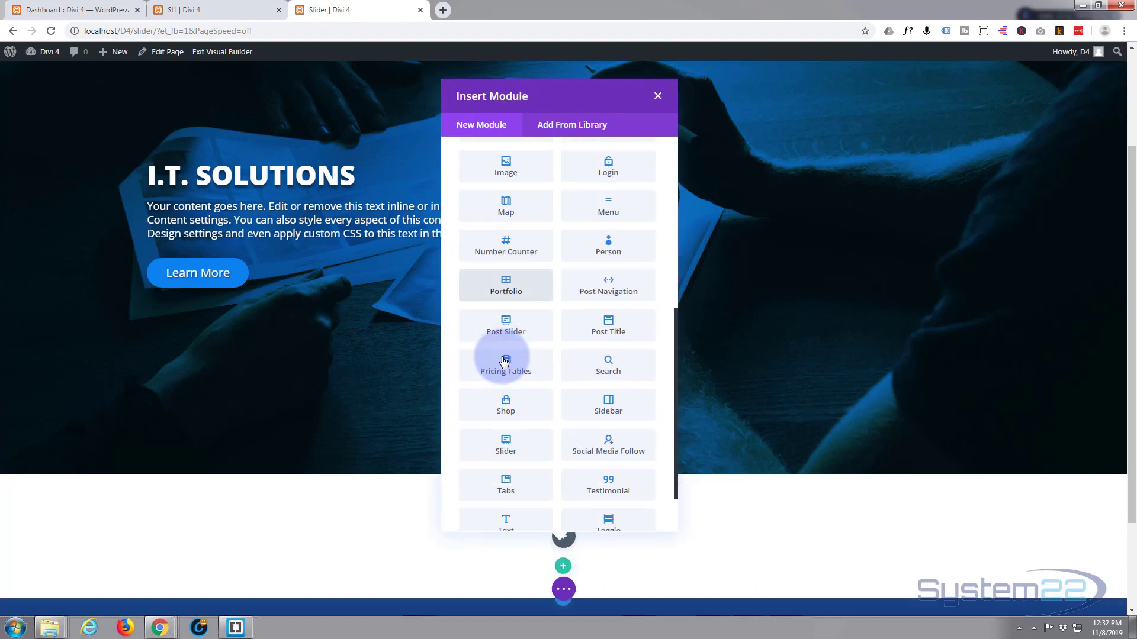
scroll(503, 361, "up", 6)
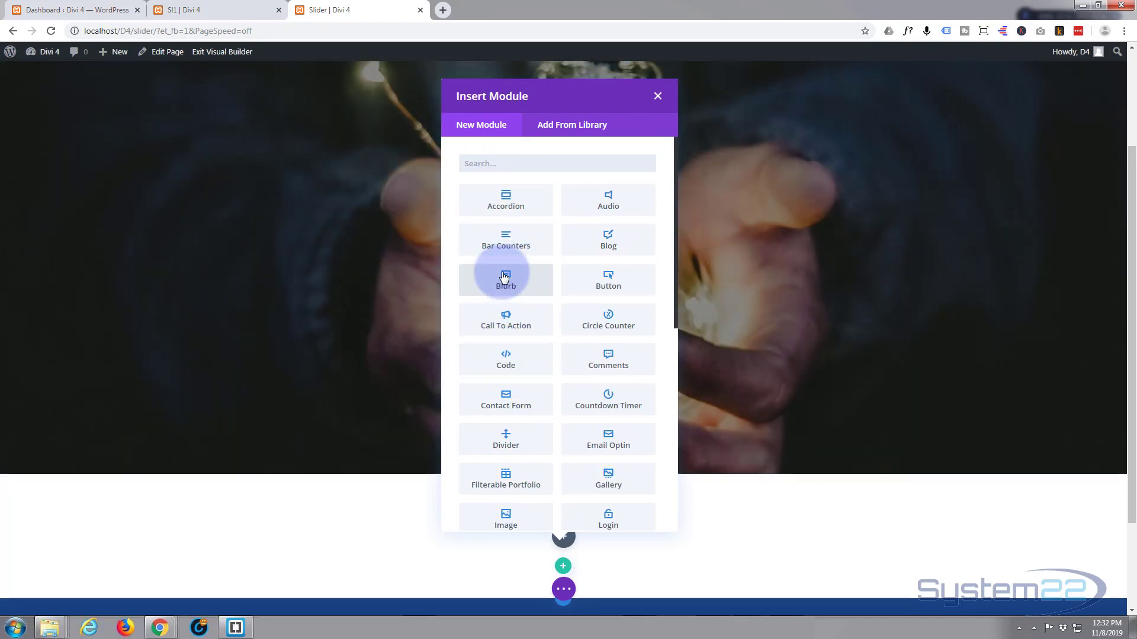
scroll(504, 276, "down", 6)
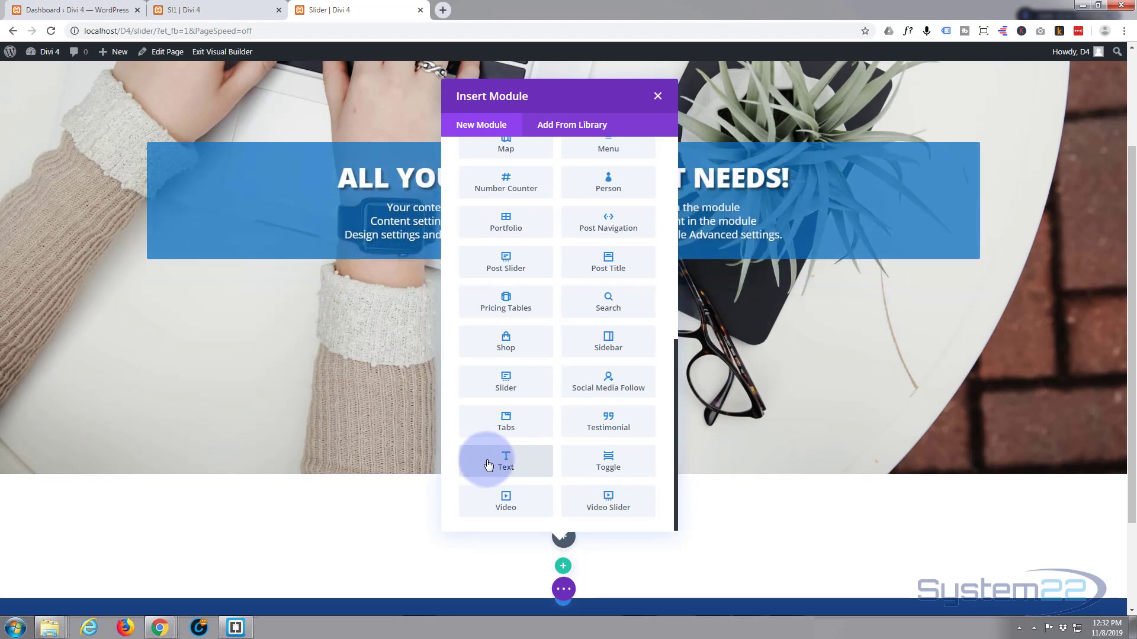
left_click(487, 466)
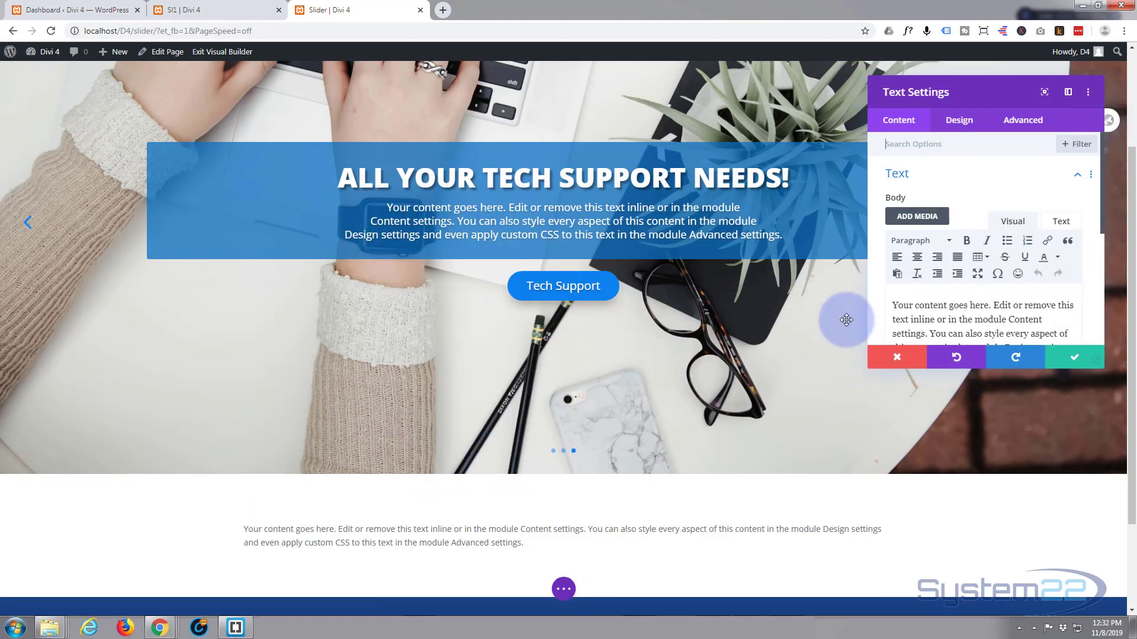
Replace the Text module's placeholder body with "why choose us for your tech needs?"
scroll(879, 291, "down", 1)
left_click_drag(890, 245, 1060, 326)
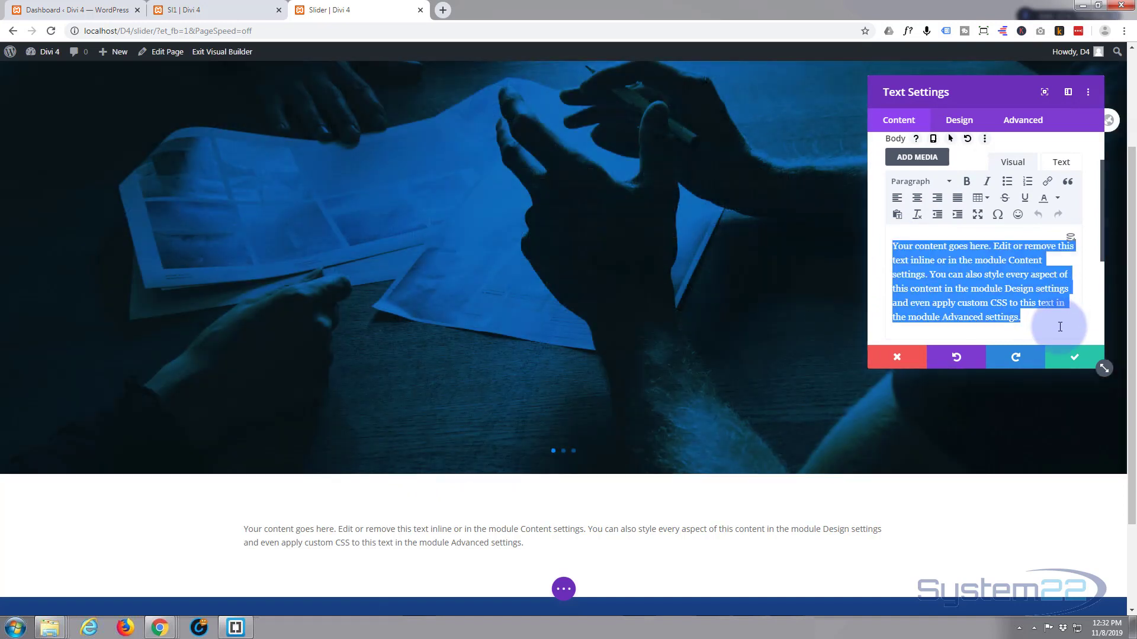
type("why")
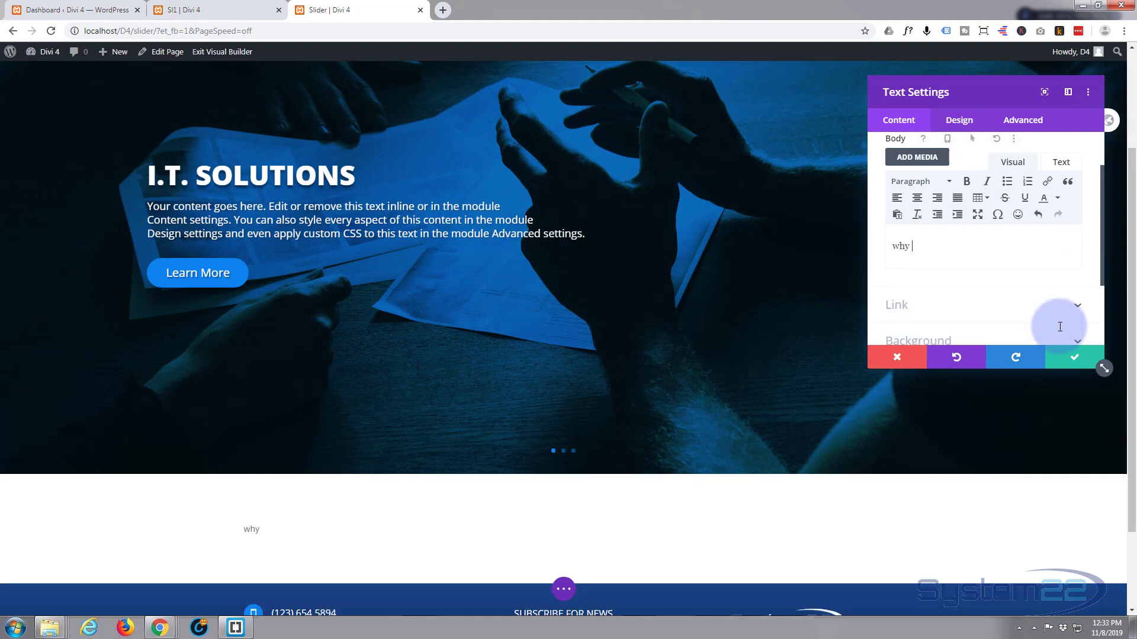
type(" choose us for y")
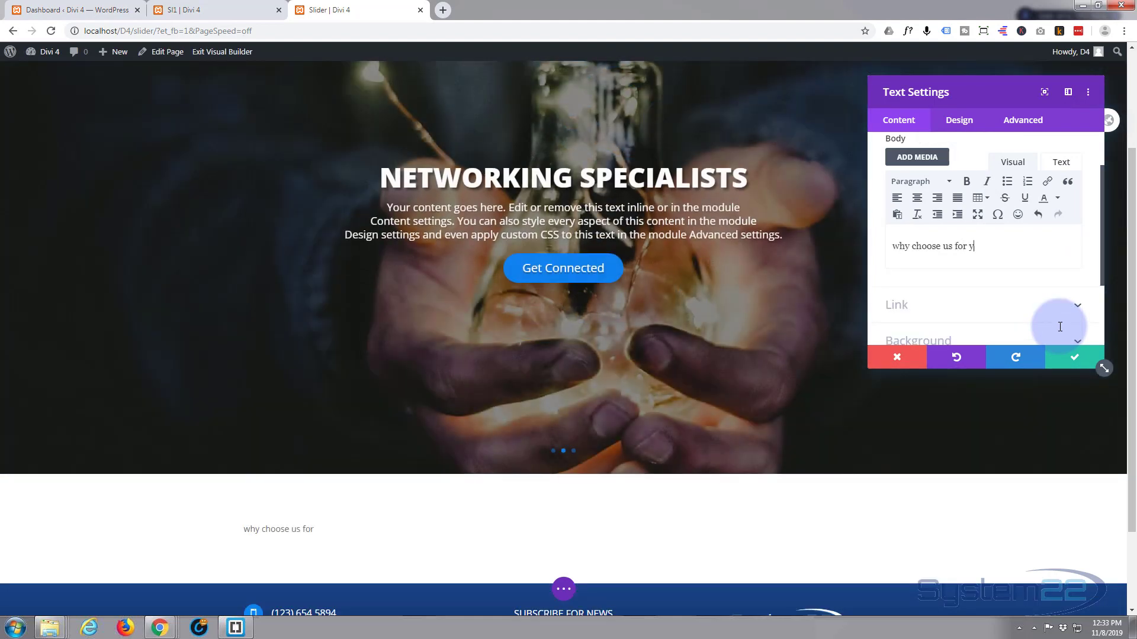
type("our tech needs?")
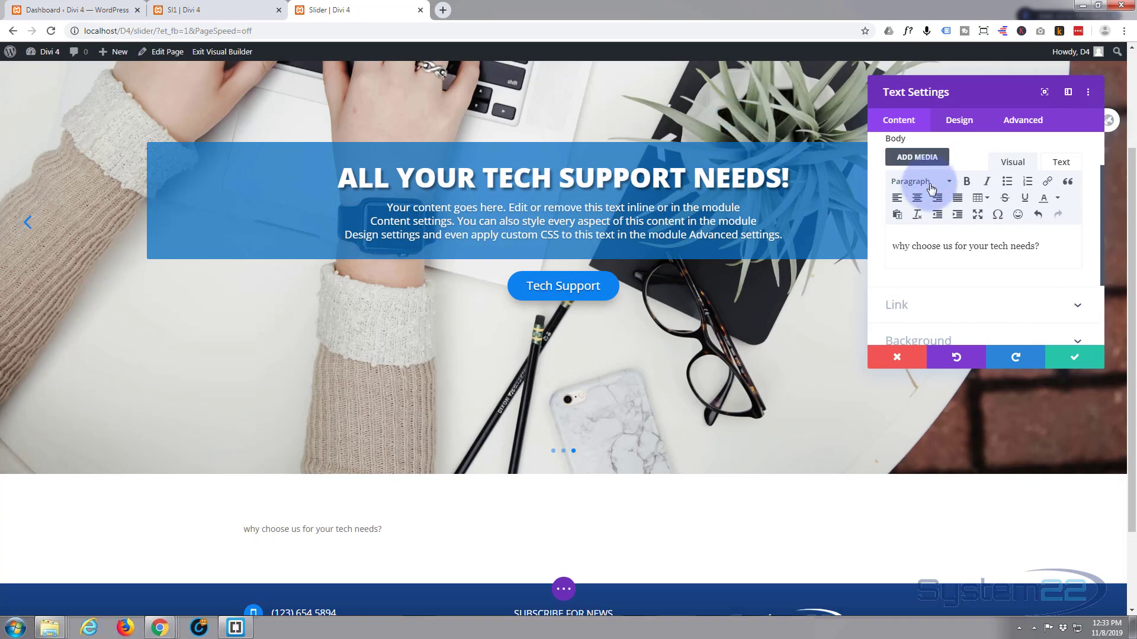
Format the whole "why choose us for your tech needs?" line as Heading 2
left_click_drag(1048, 247, 949, 186)
left_click(949, 186)
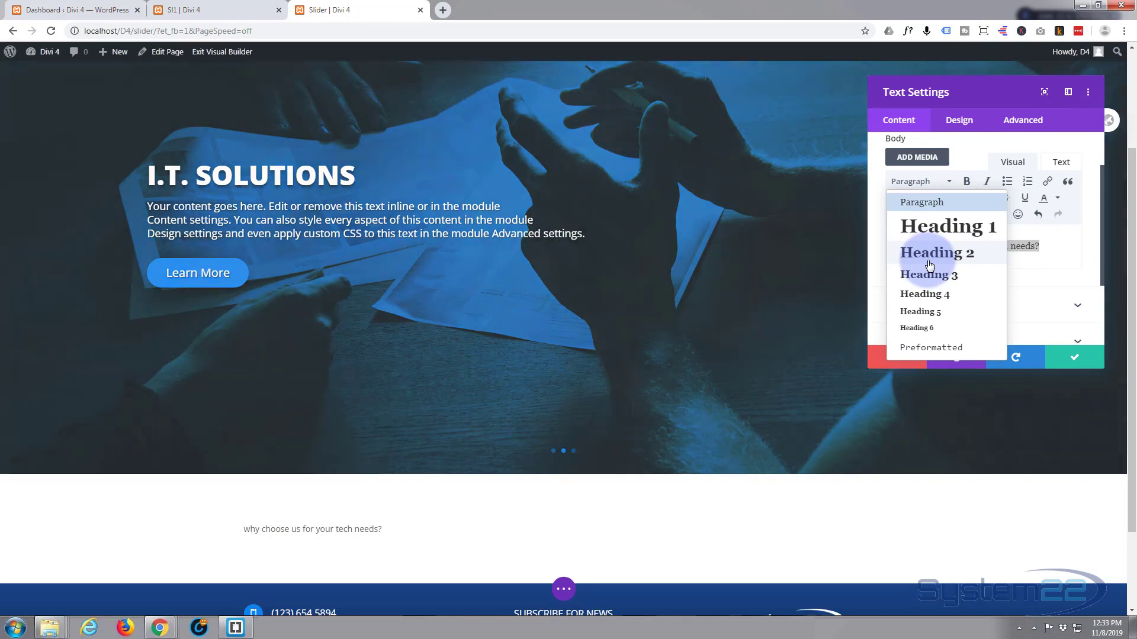
left_click(930, 266)
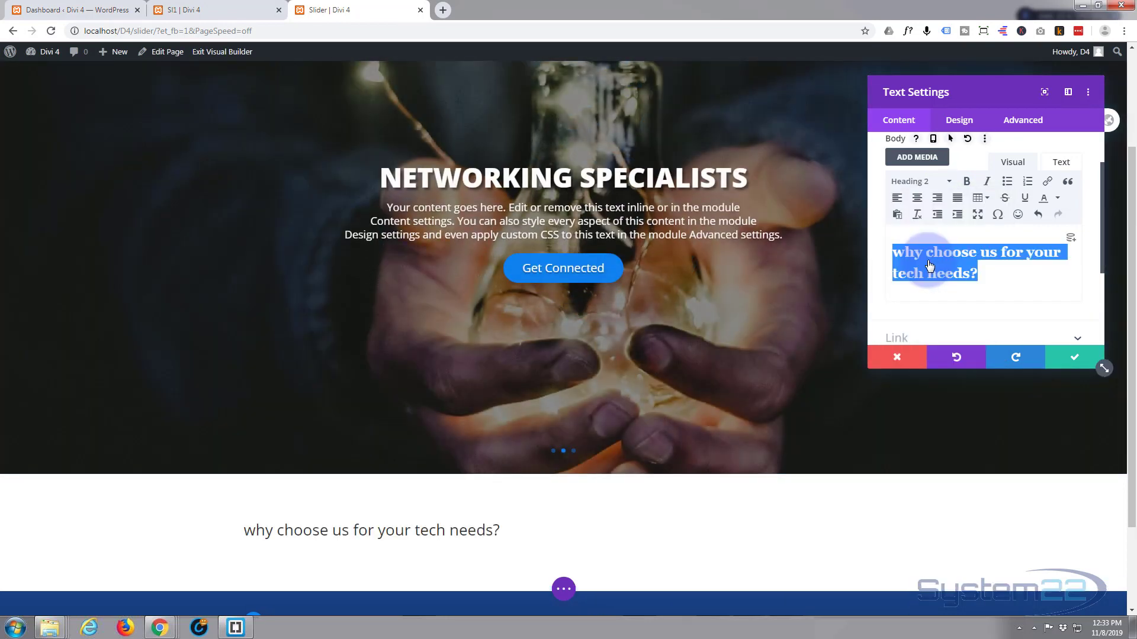
left_click(985, 322)
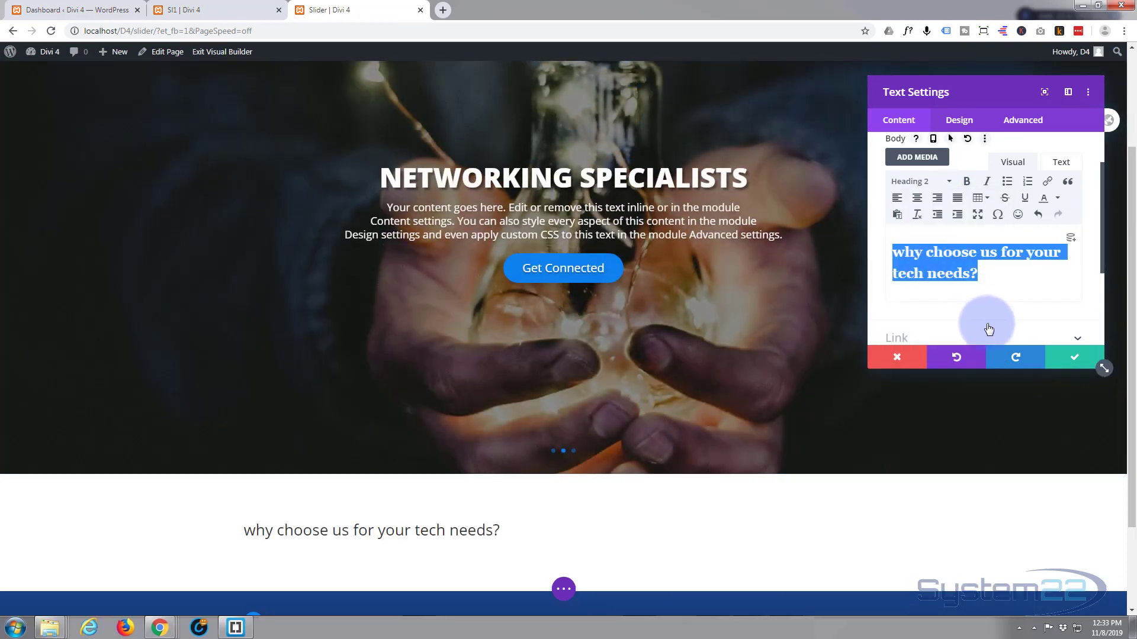
scroll(983, 325, "up", 1)
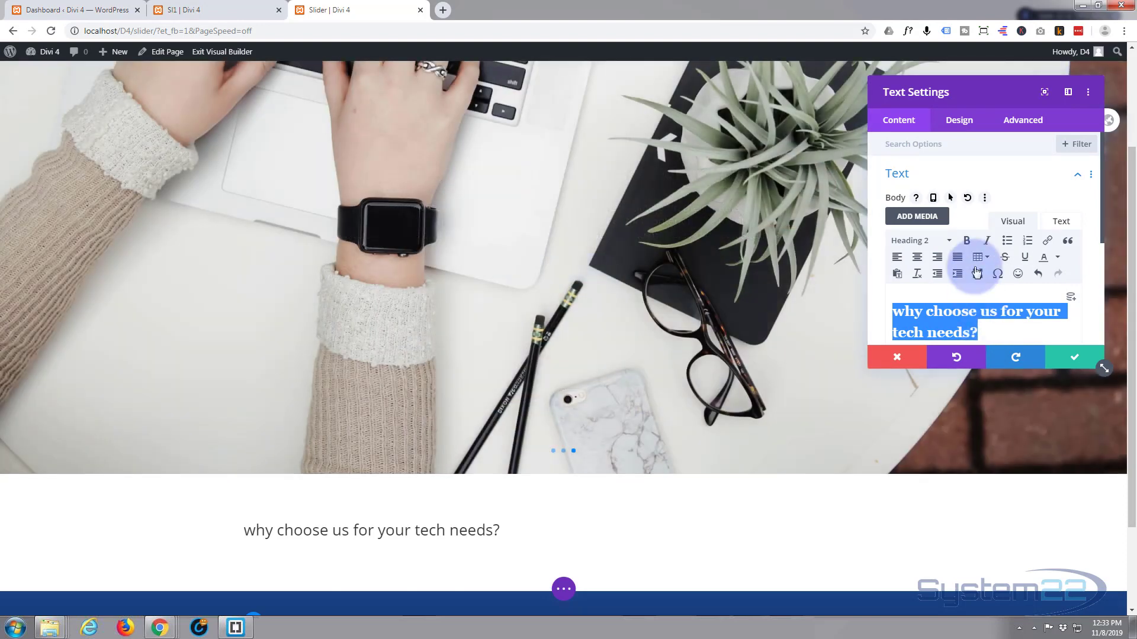
In the Text module's design settings, set the Heading 2 font to Roboto Condensed
left_click(964, 122)
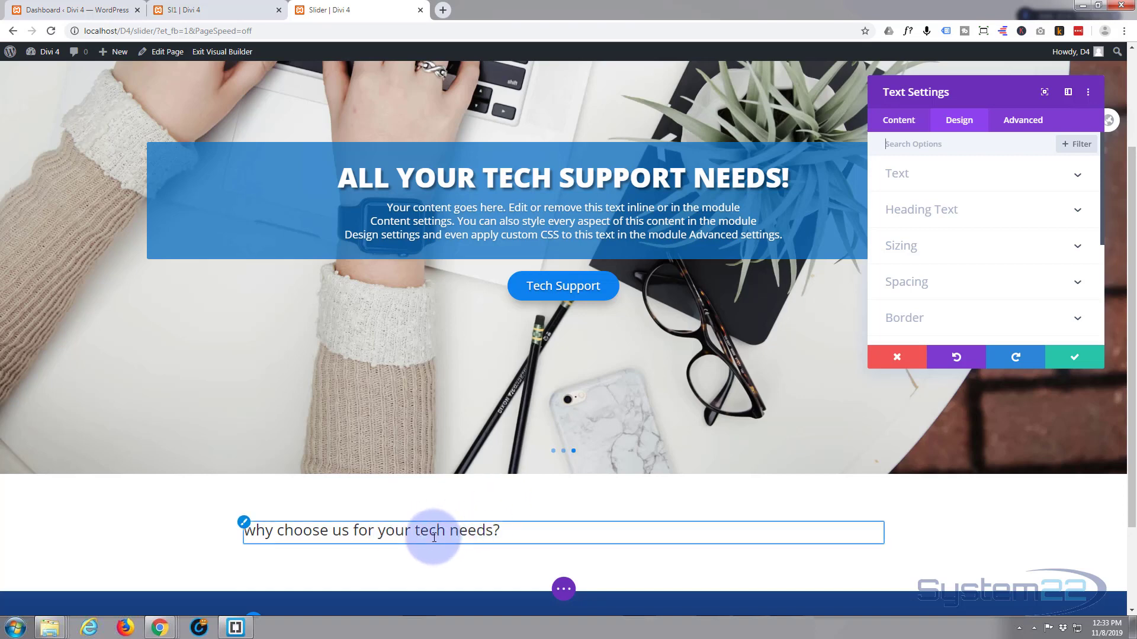
left_click(245, 527)
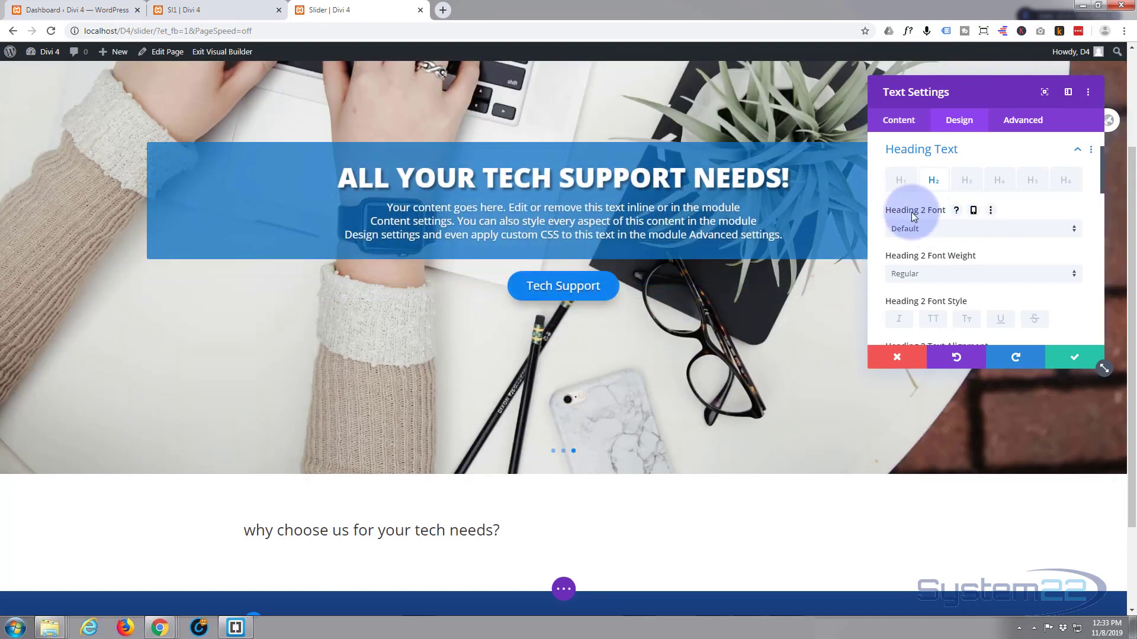
left_click(958, 230)
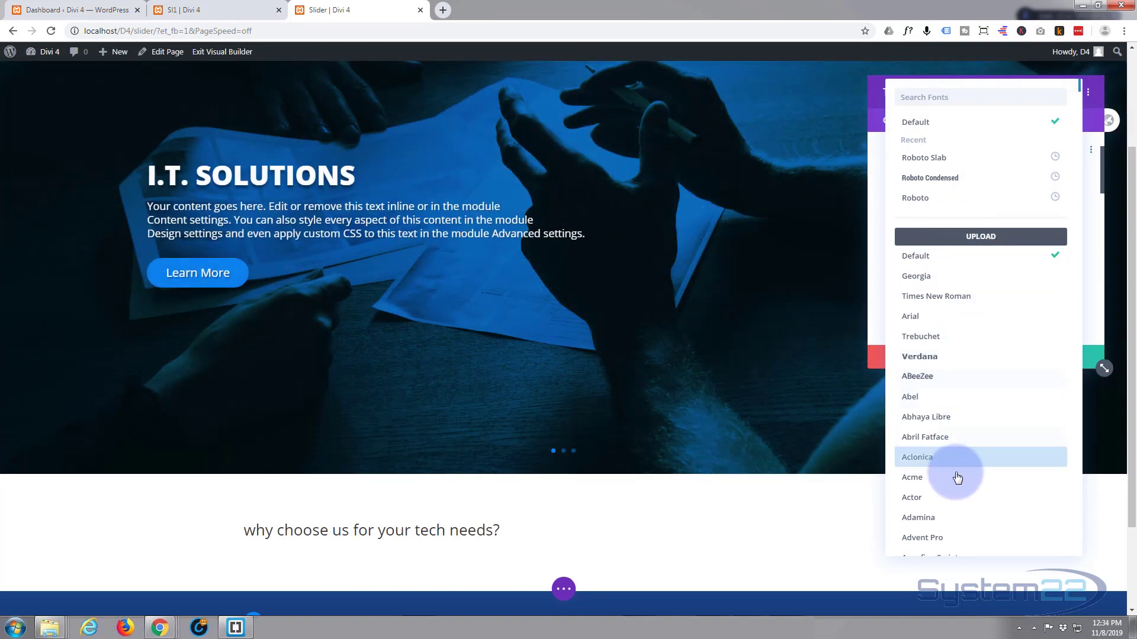
scroll(956, 477, "down", 2)
scroll(957, 477, "up", 2)
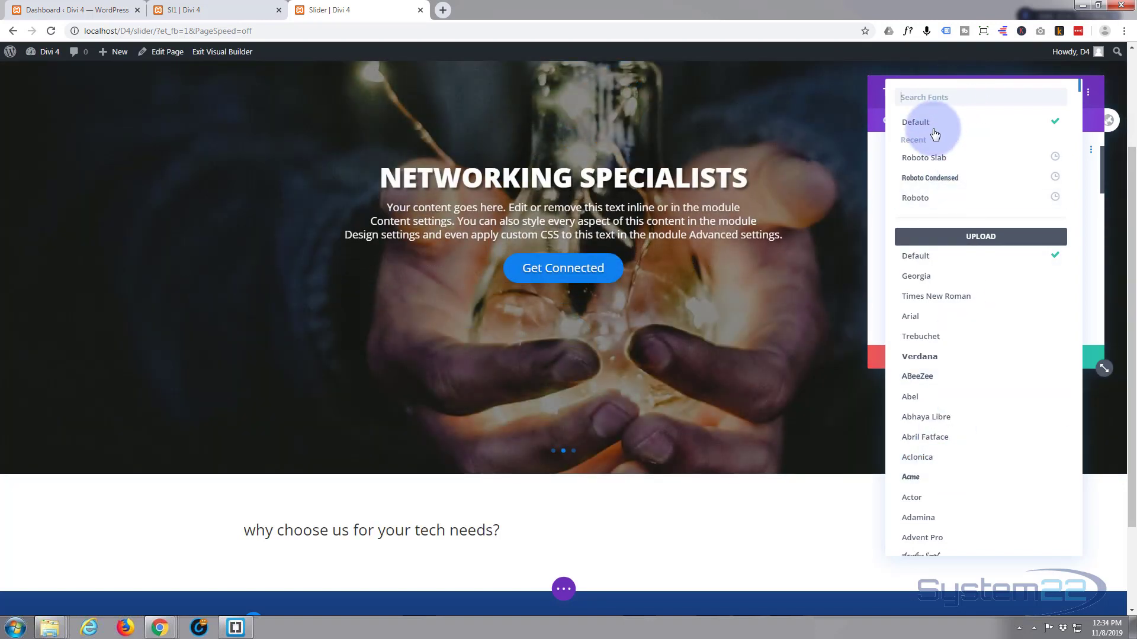
left_click(942, 185)
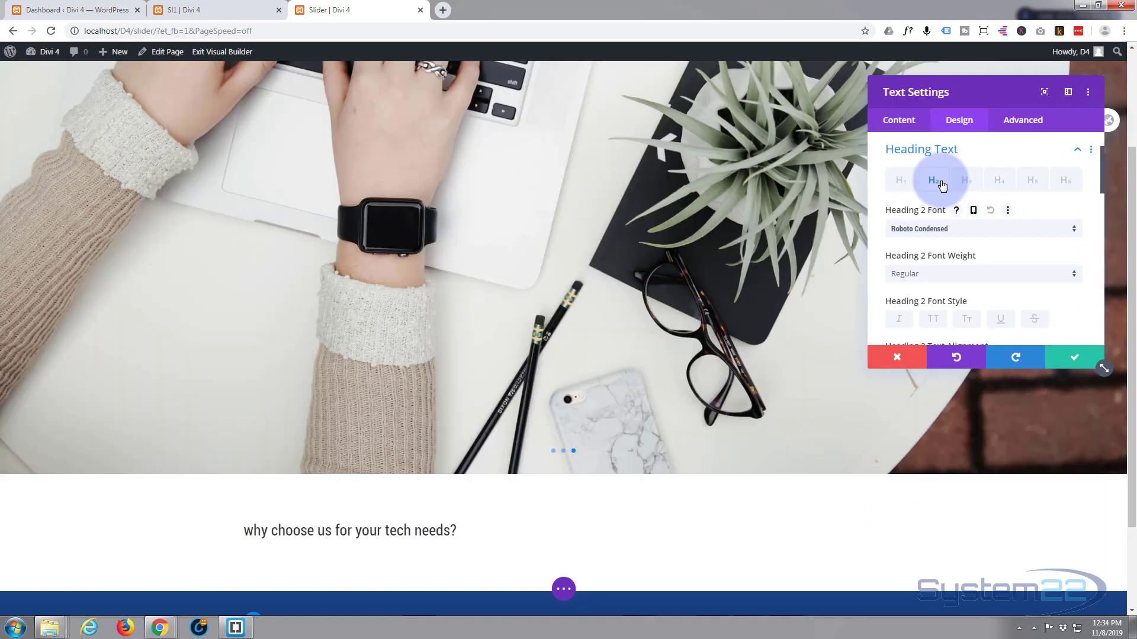
Set the Heading 2 font weight to Bold and its font style to all uppercase
scroll(940, 183, "down", 1)
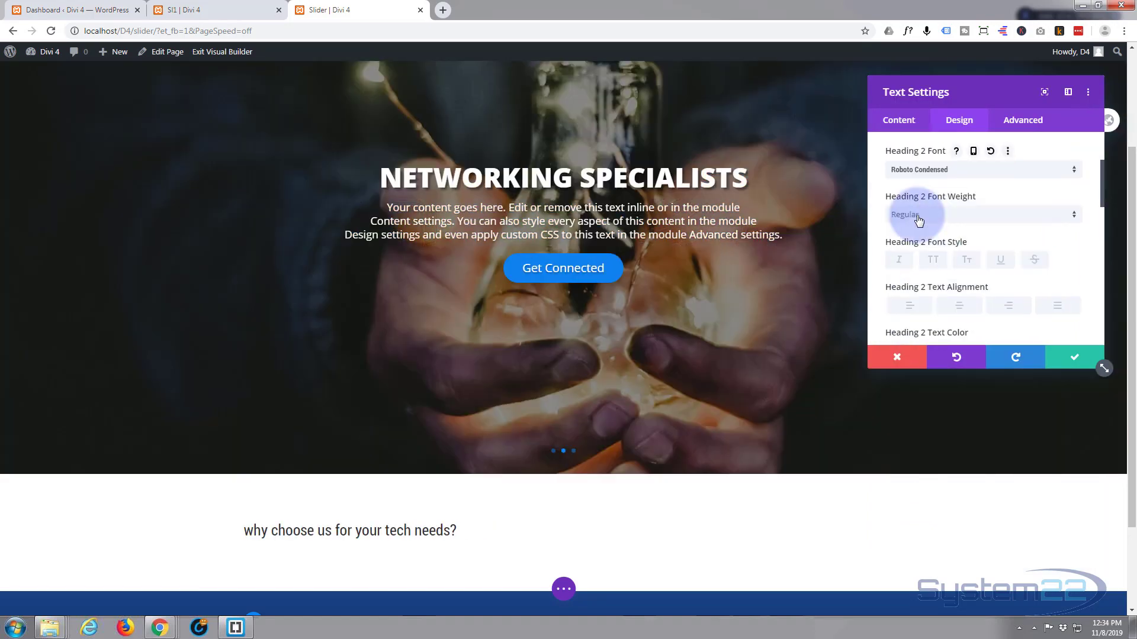
left_click(918, 216)
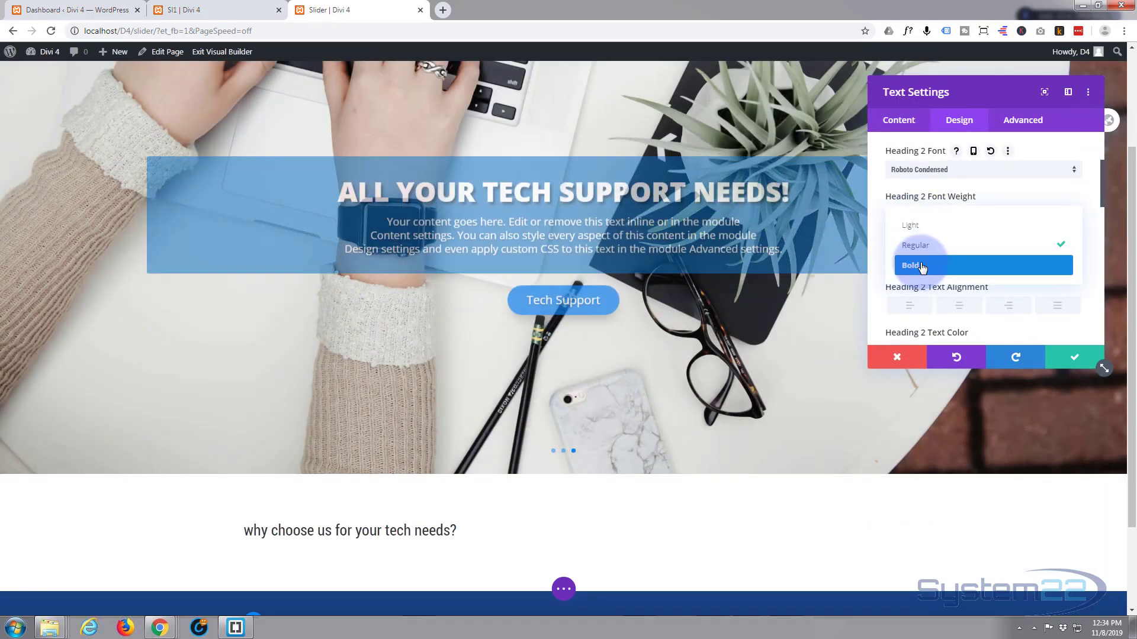
left_click(919, 266)
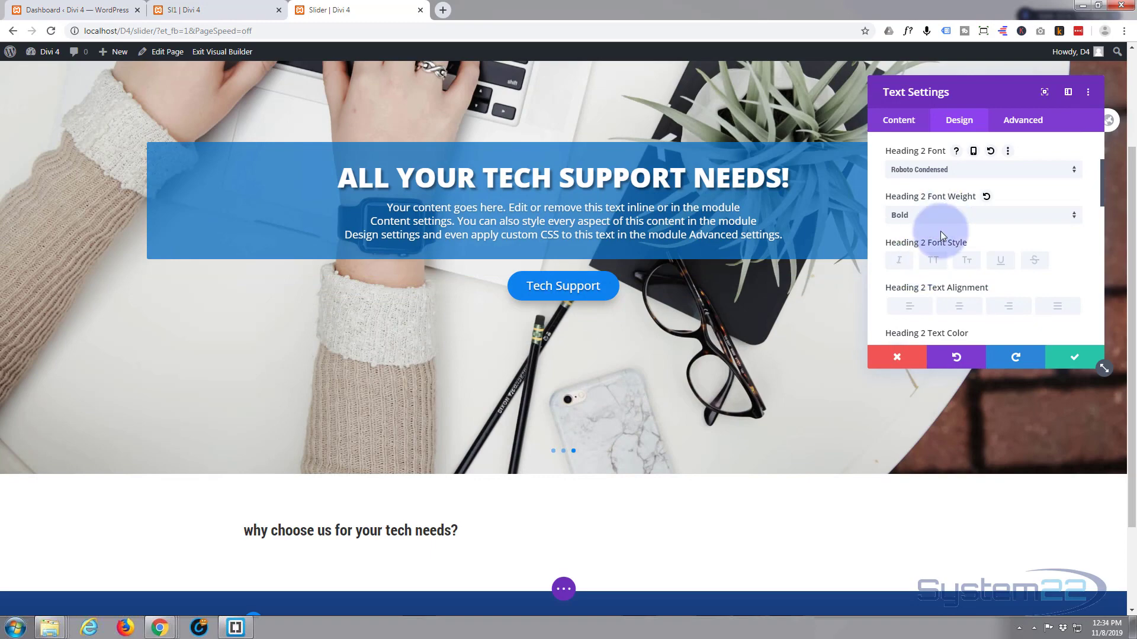
left_click(934, 267)
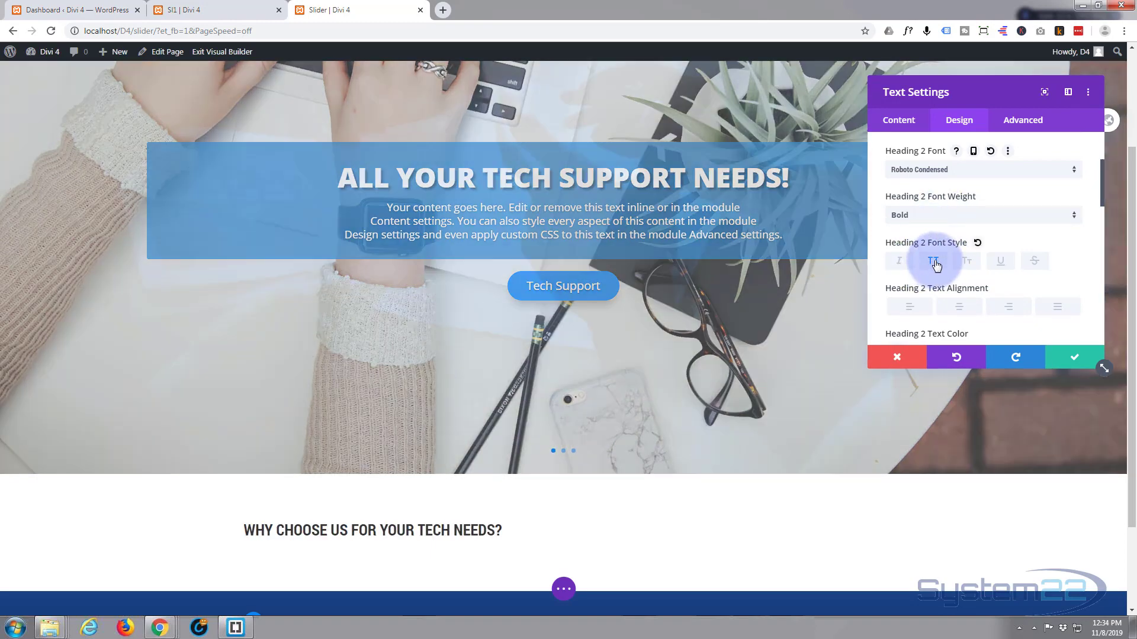
Center the Heading 2 text and set its colour to the saved blue swatch
scroll(967, 244, "down", 1)
scroll(968, 243, "down", 2)
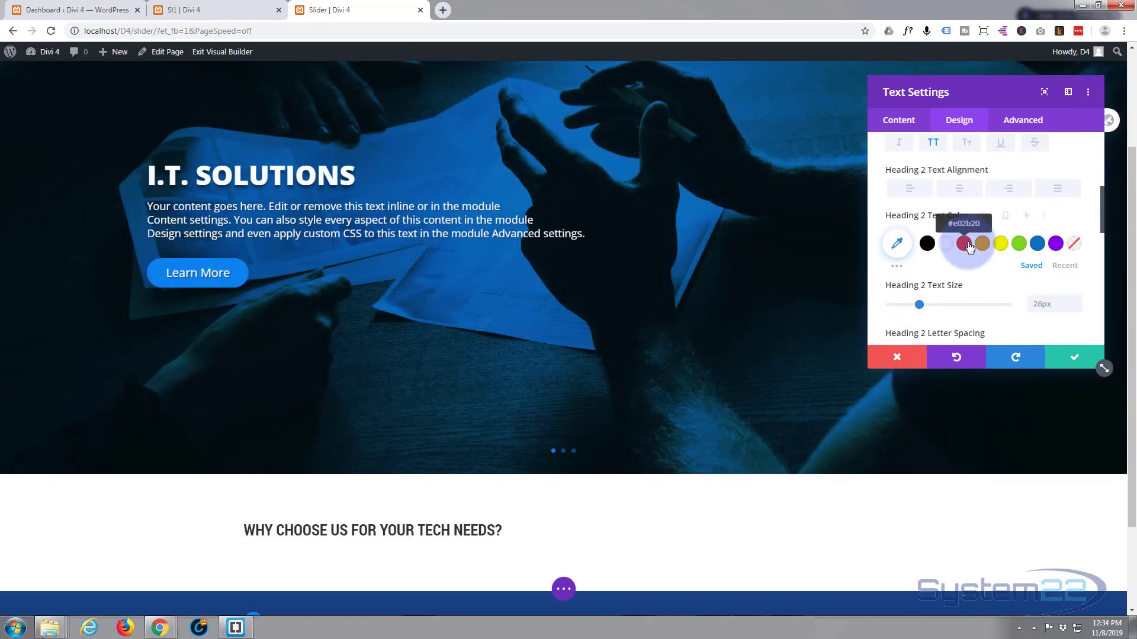
left_click(961, 190)
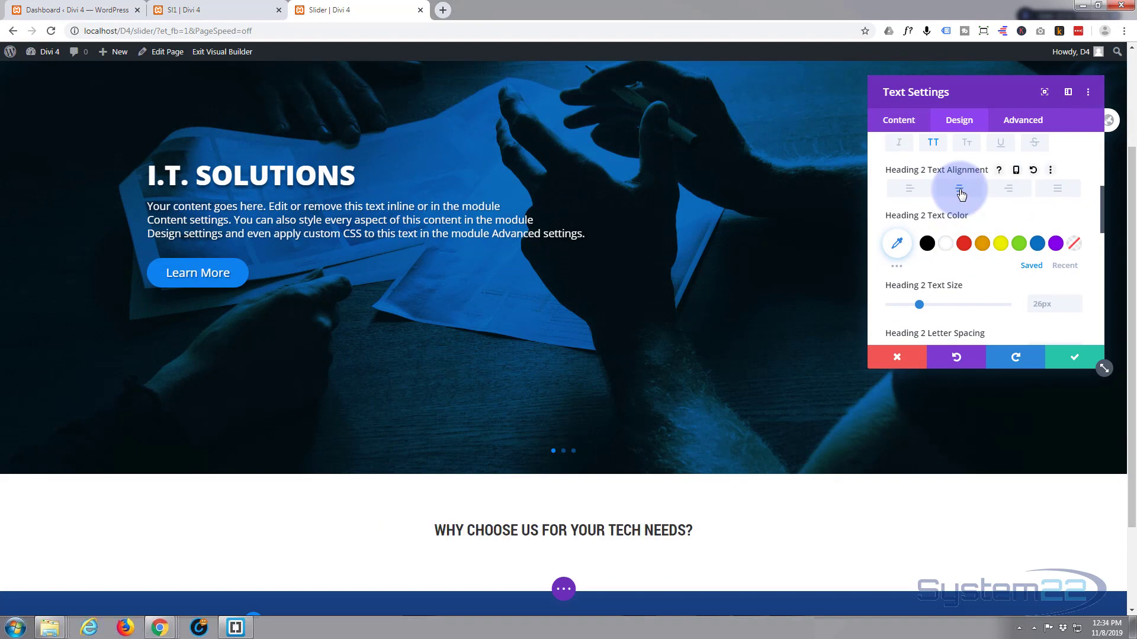
left_click(1037, 243)
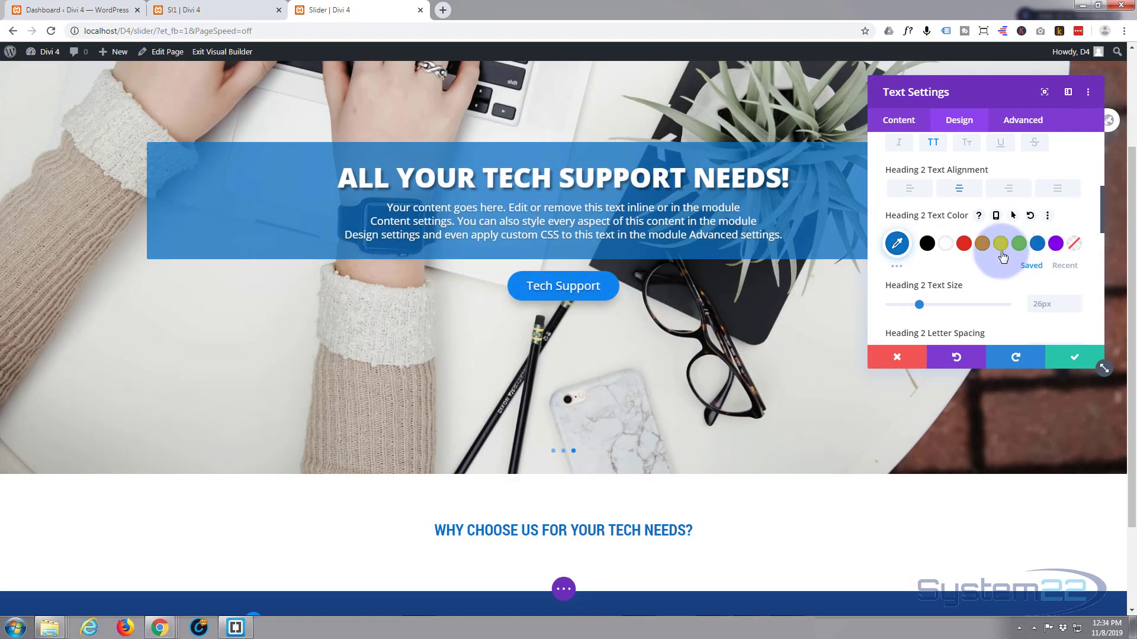
scroll(983, 263, "down", 1)
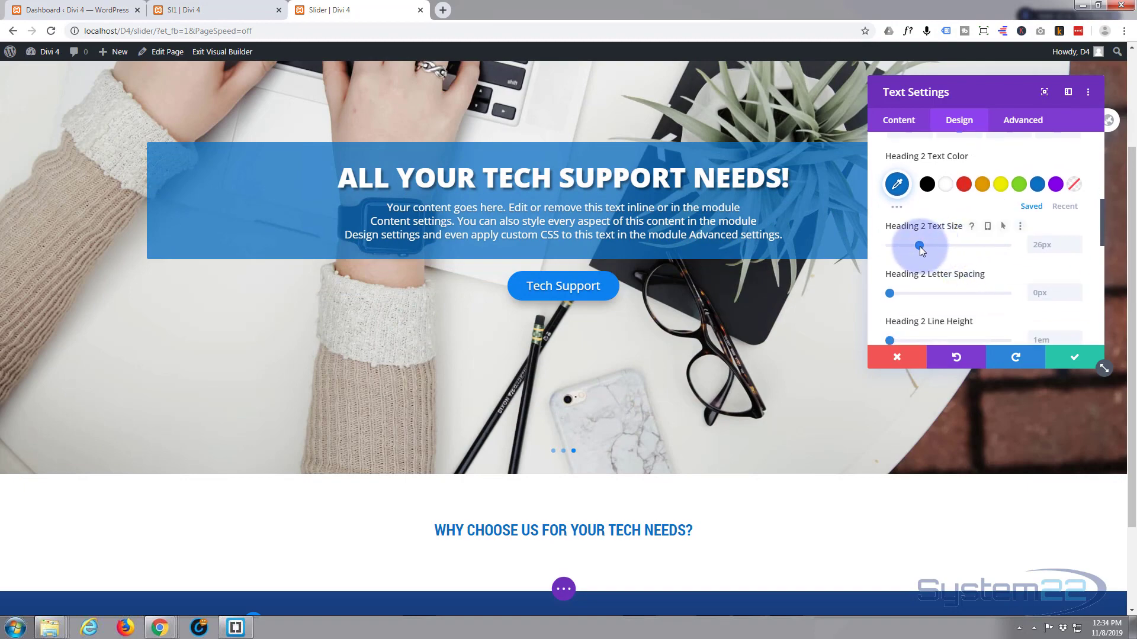
Set the Heading 2 text size to 35px
left_click_drag(923, 246, 931, 245)
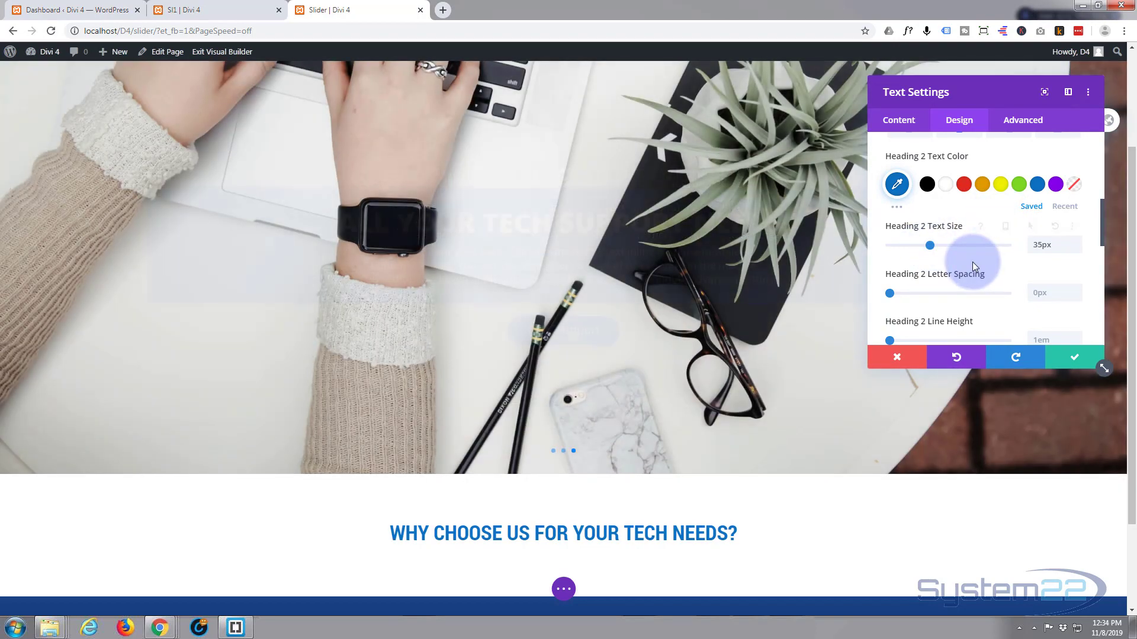
Try the first text shadow preset on the Heading 2 text and set the shadow back to none
scroll(972, 261, "down", 1)
scroll(974, 262, "down", 3)
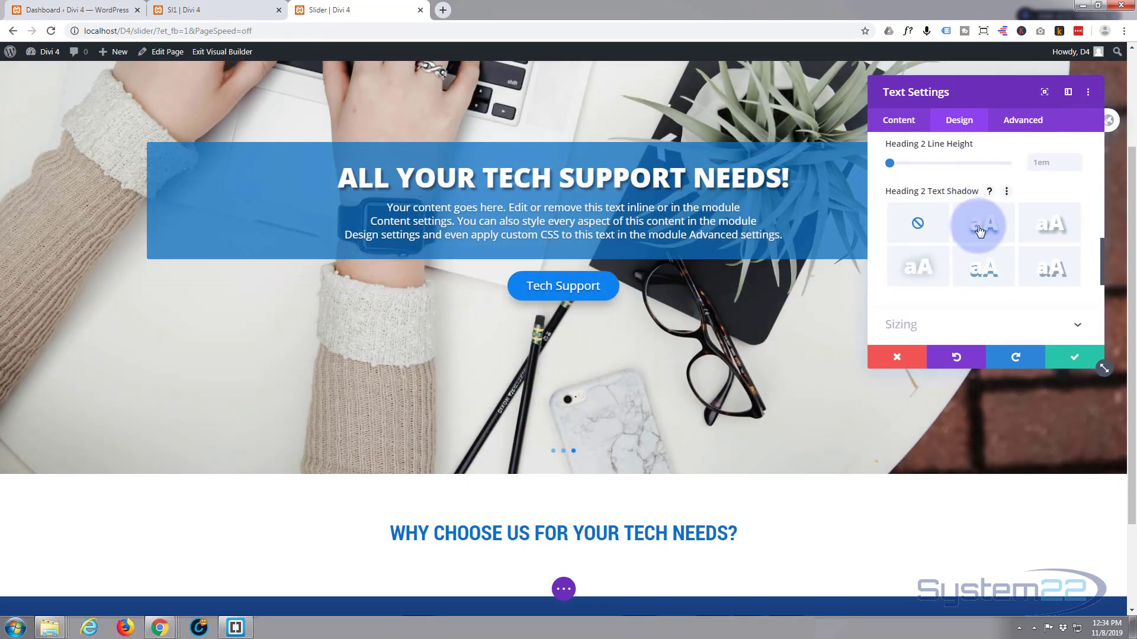
left_click(982, 231)
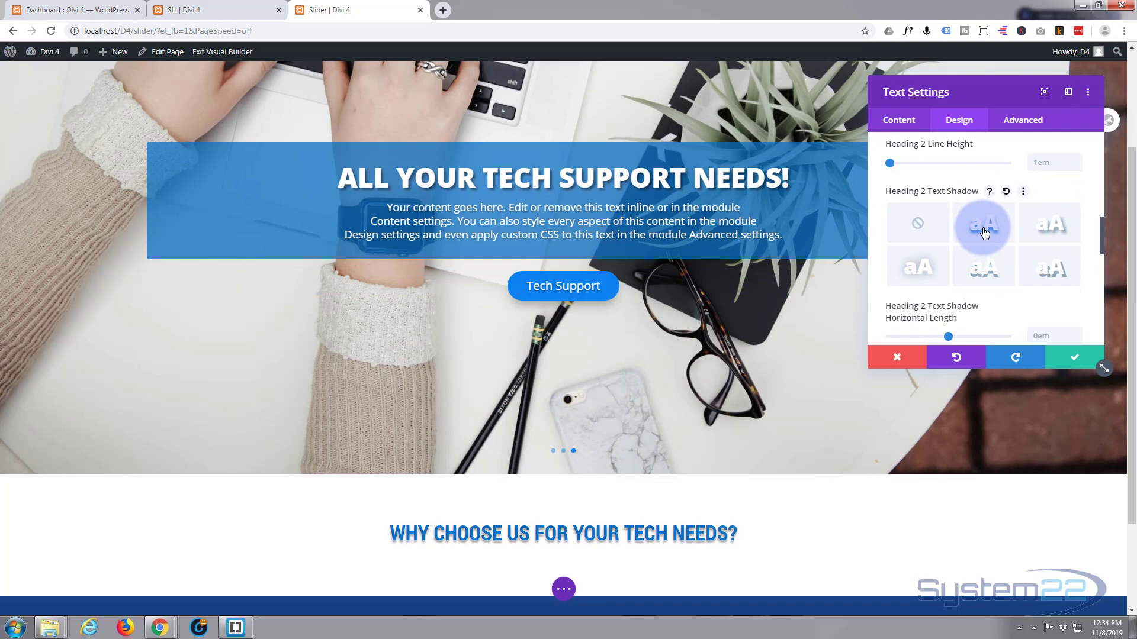
left_click(918, 225)
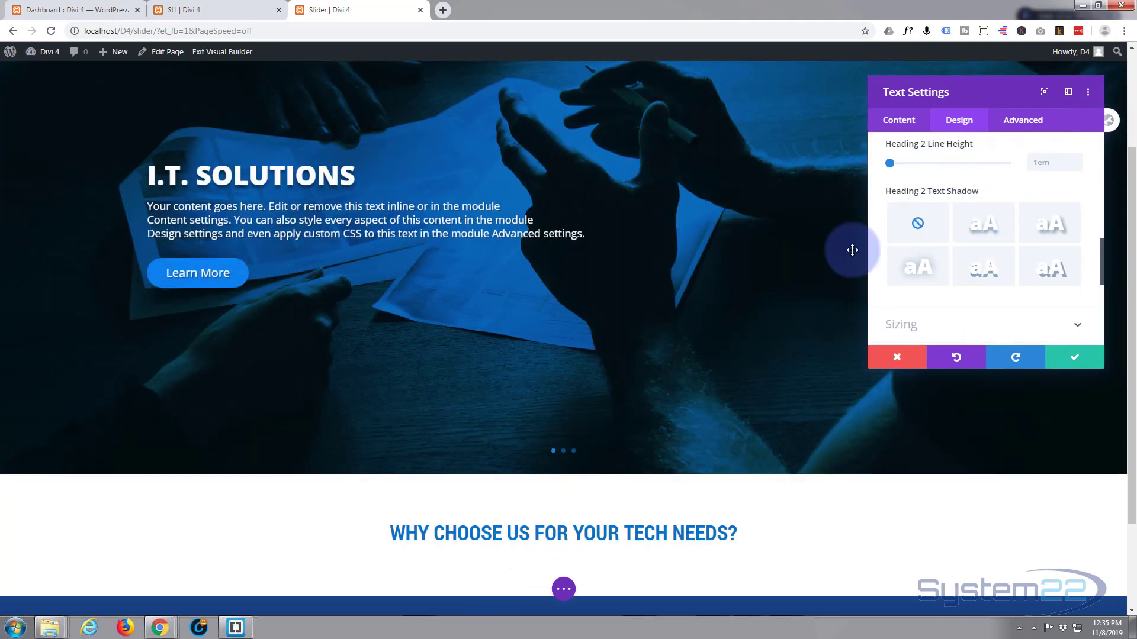
Give the heading module a Fade animation with a 500ms delay and save its settings
scroll(971, 193, "down", 5)
scroll(971, 193, "down", 1)
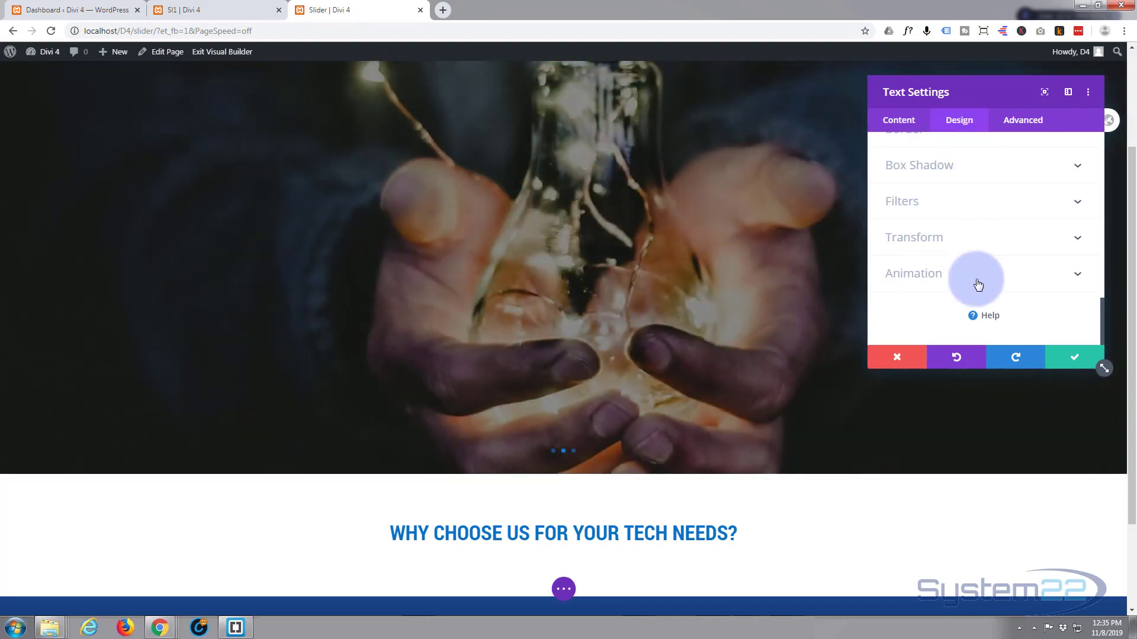
left_click(978, 277)
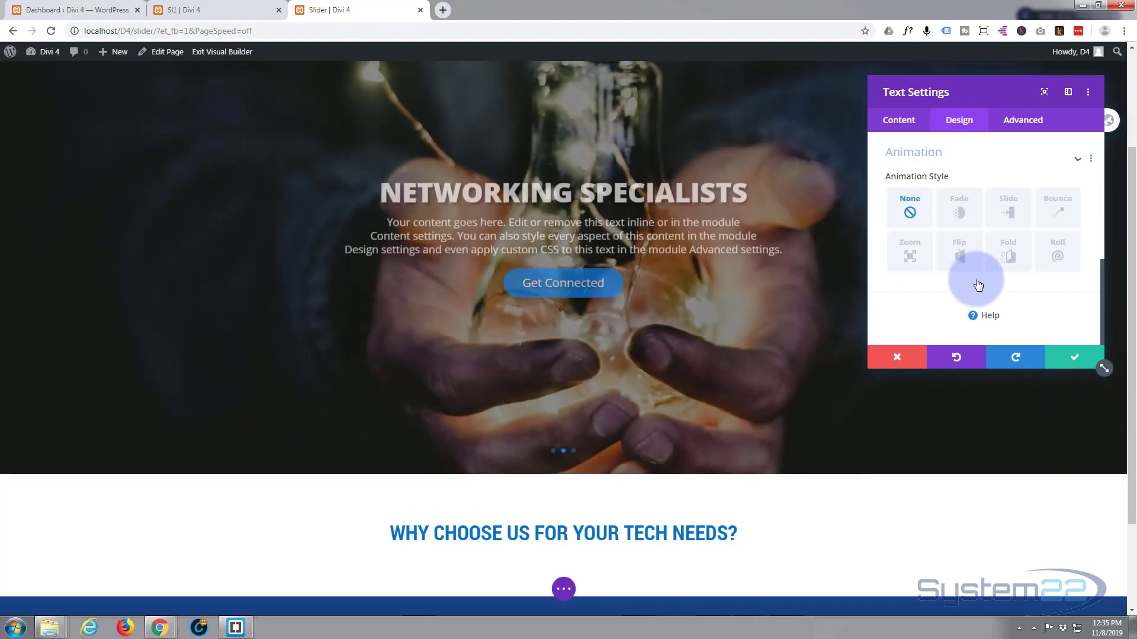
left_click(960, 215)
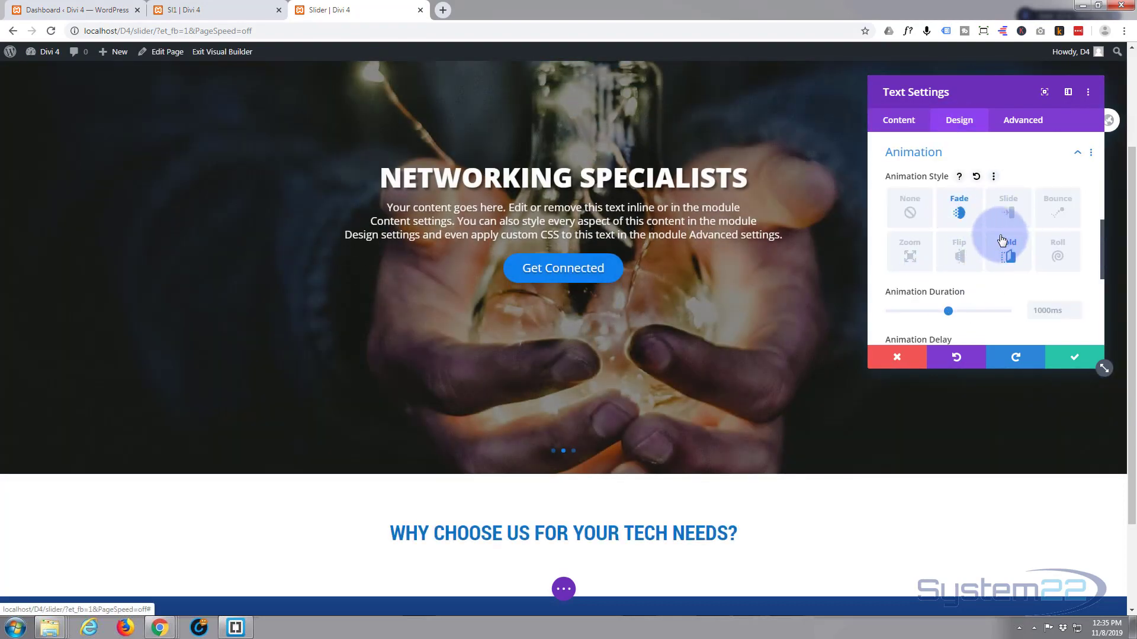
scroll(1003, 240, "down", 1)
scroll(1003, 240, "down", 2)
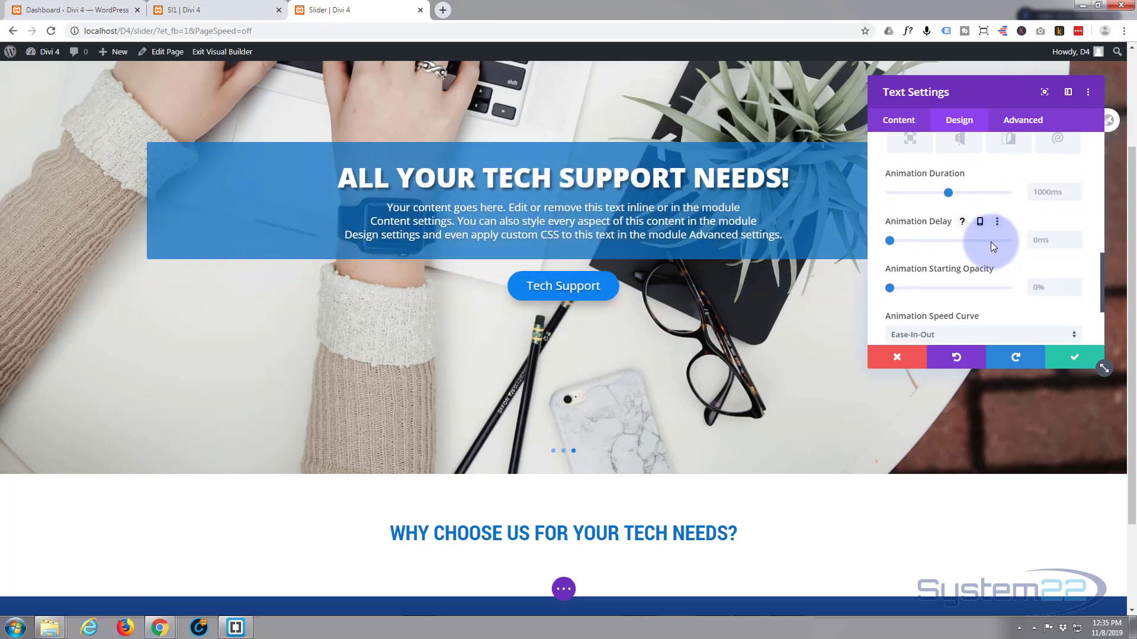
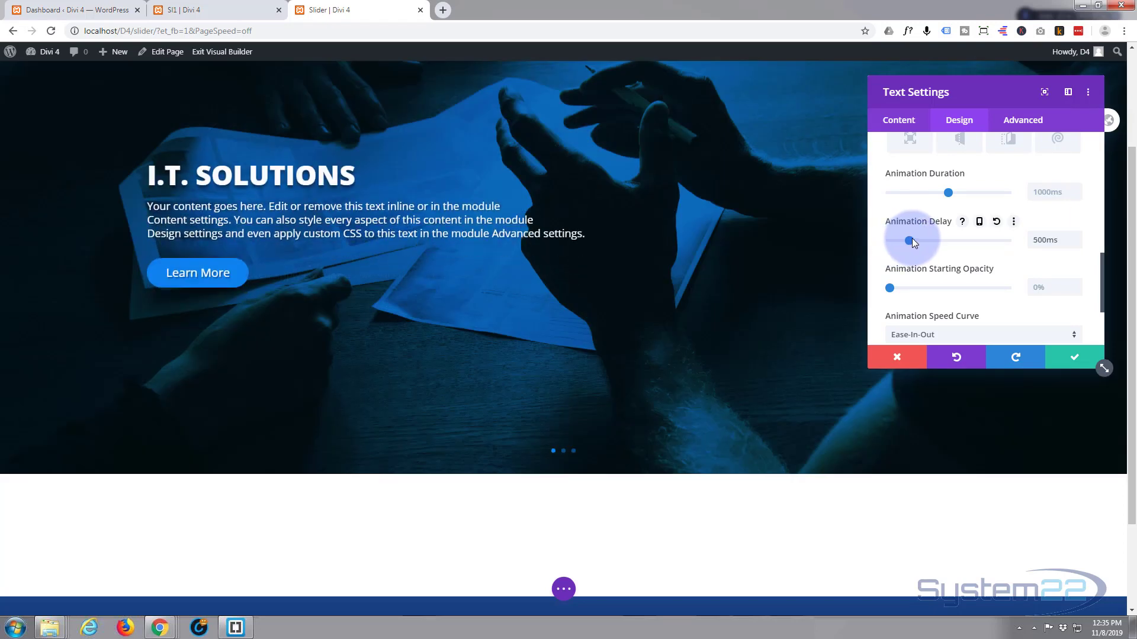
left_click_drag(912, 238, 910, 238)
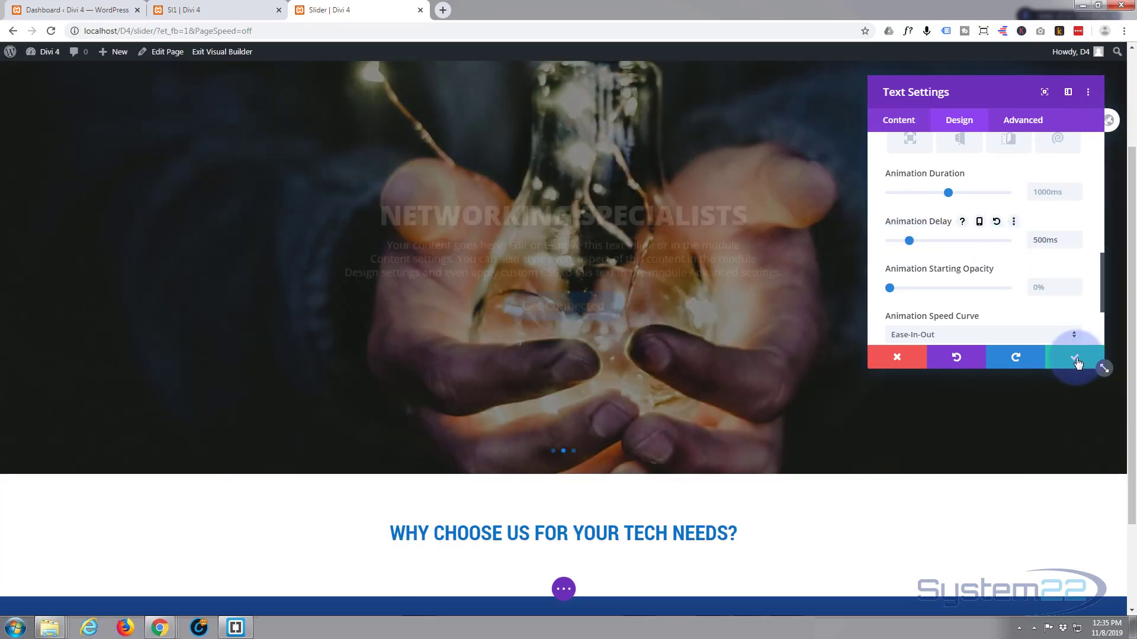
left_click(1076, 359)
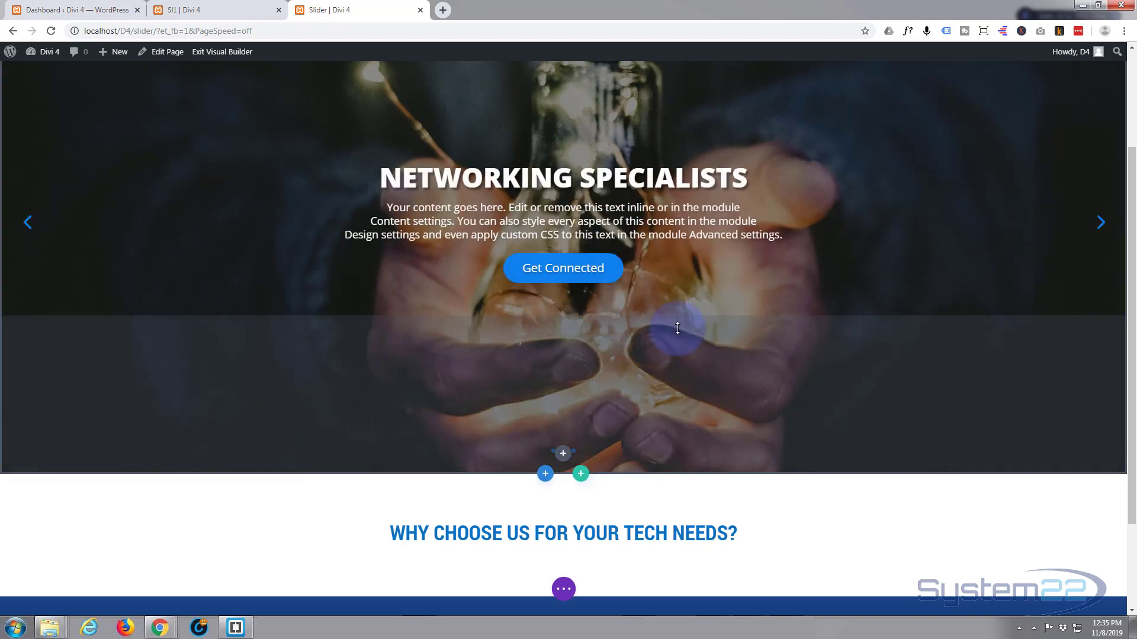
Add a row of four equal columns below the heading and insert a Blurb module in its first column
scroll(678, 328, "down", 2)
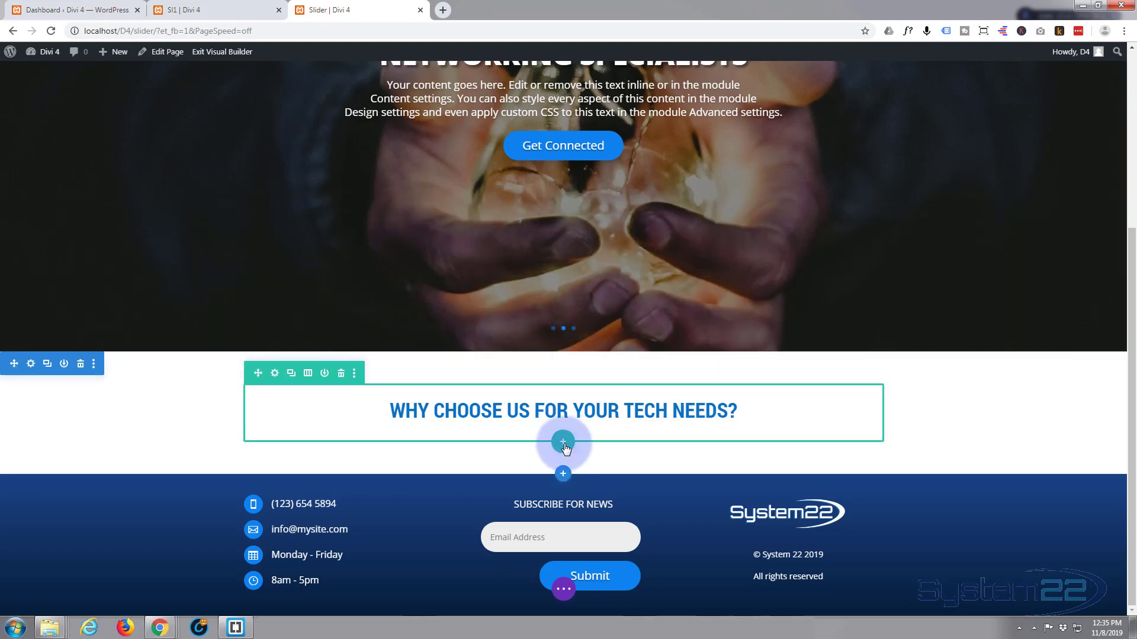
left_click(563, 442)
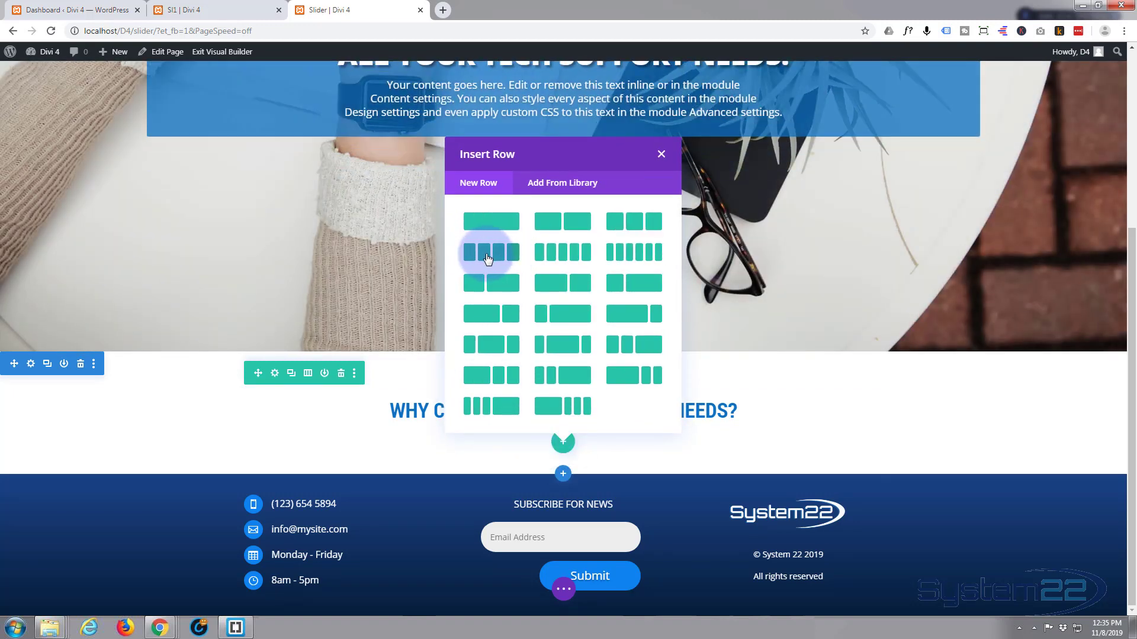
left_click(488, 259)
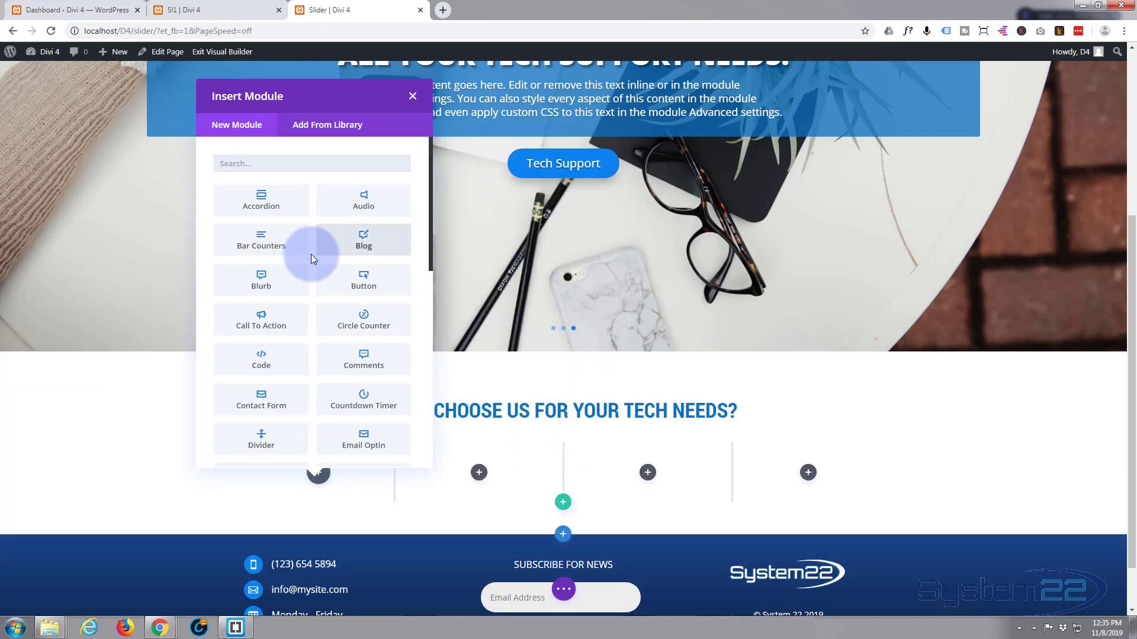
left_click(272, 279)
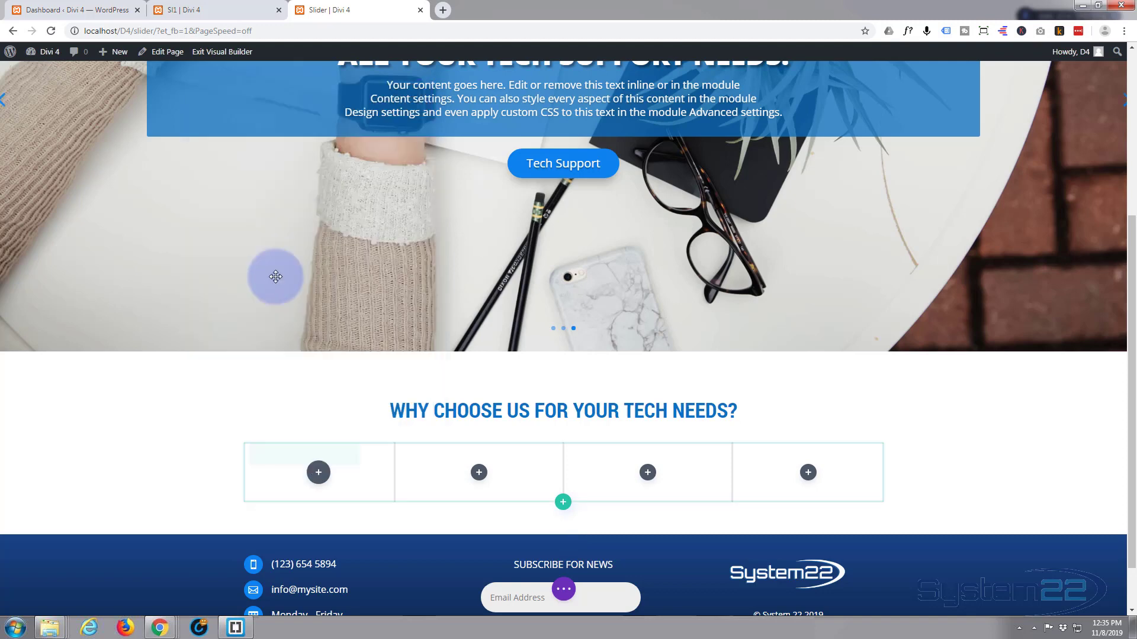
scroll(169, 450, "down", 3)
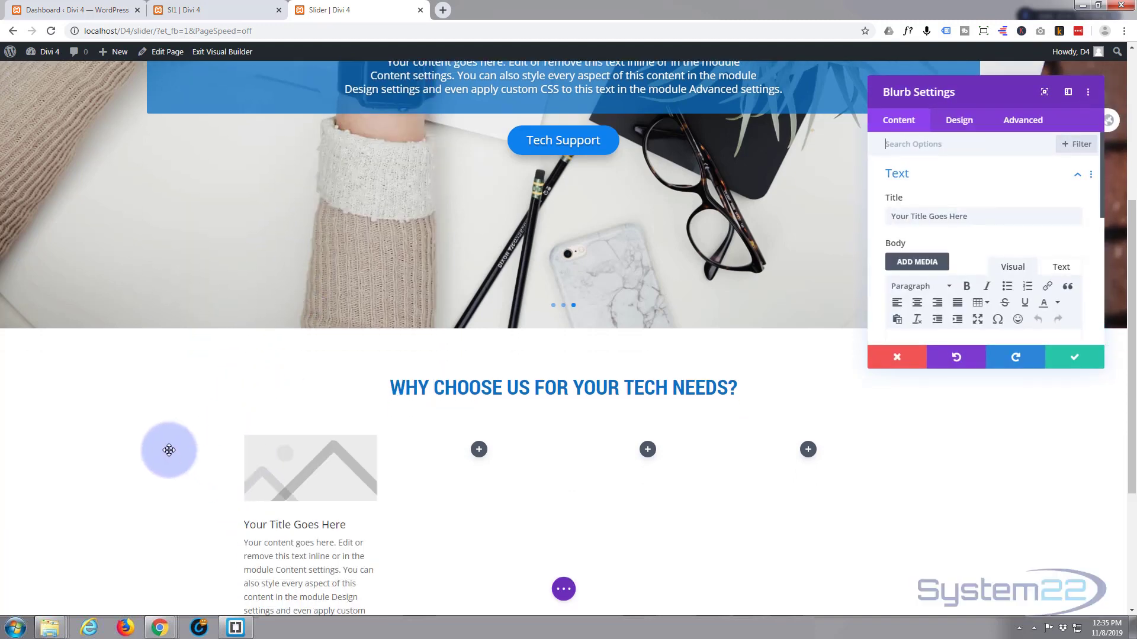
scroll(169, 450, "down", 1)
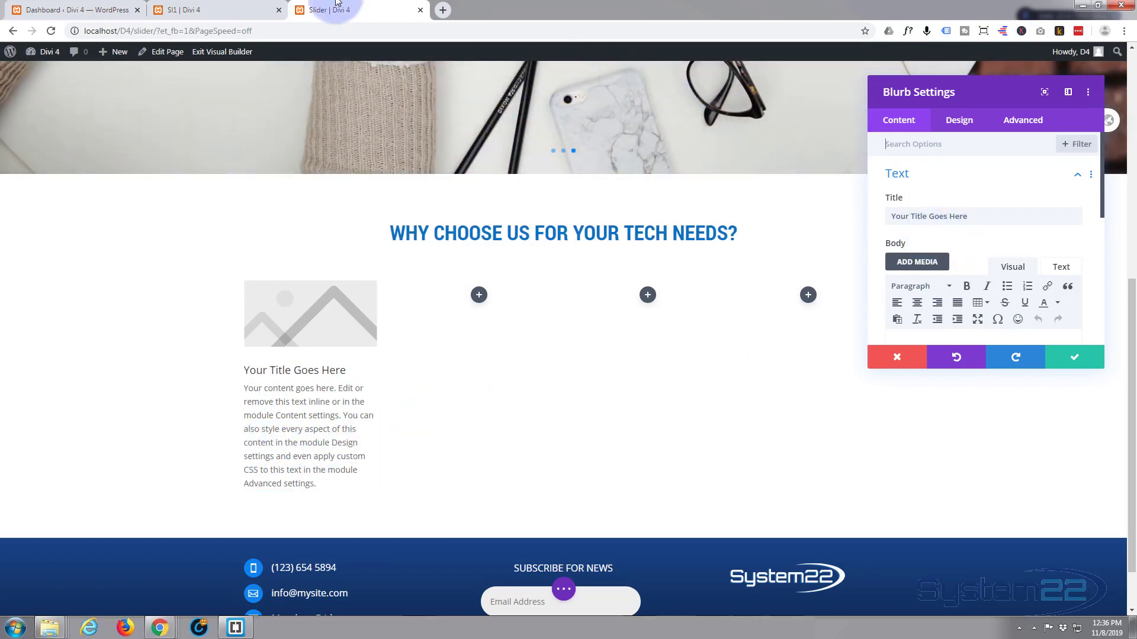
Check the blurbs on the example page and set the new blurb's title to "We Have You Covered"
left_click(225, 12)
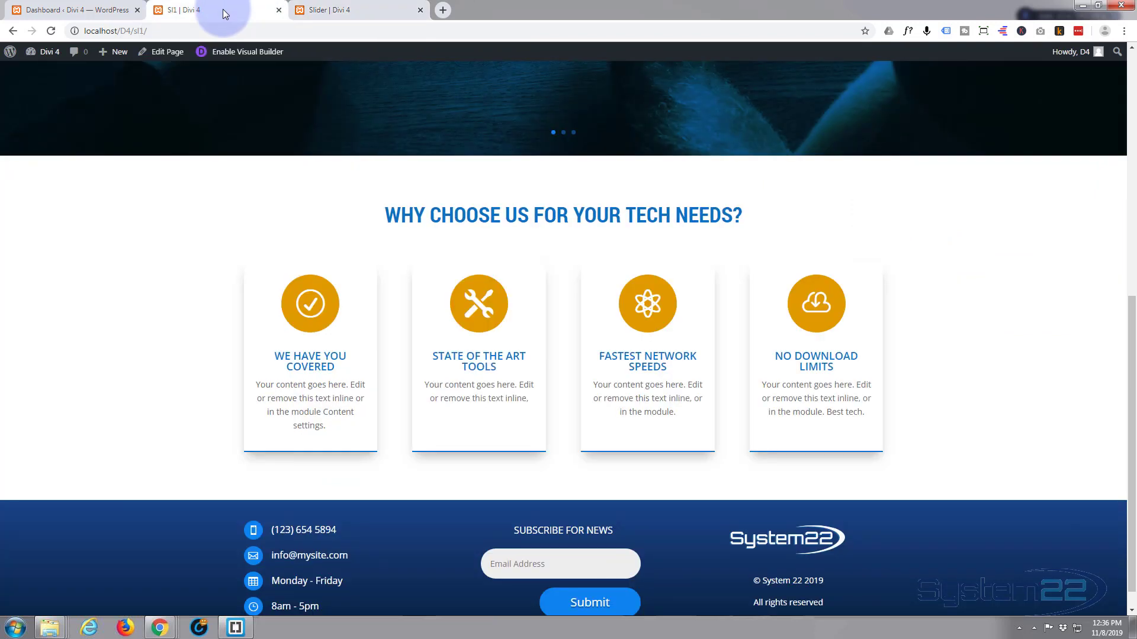
left_click(353, 8)
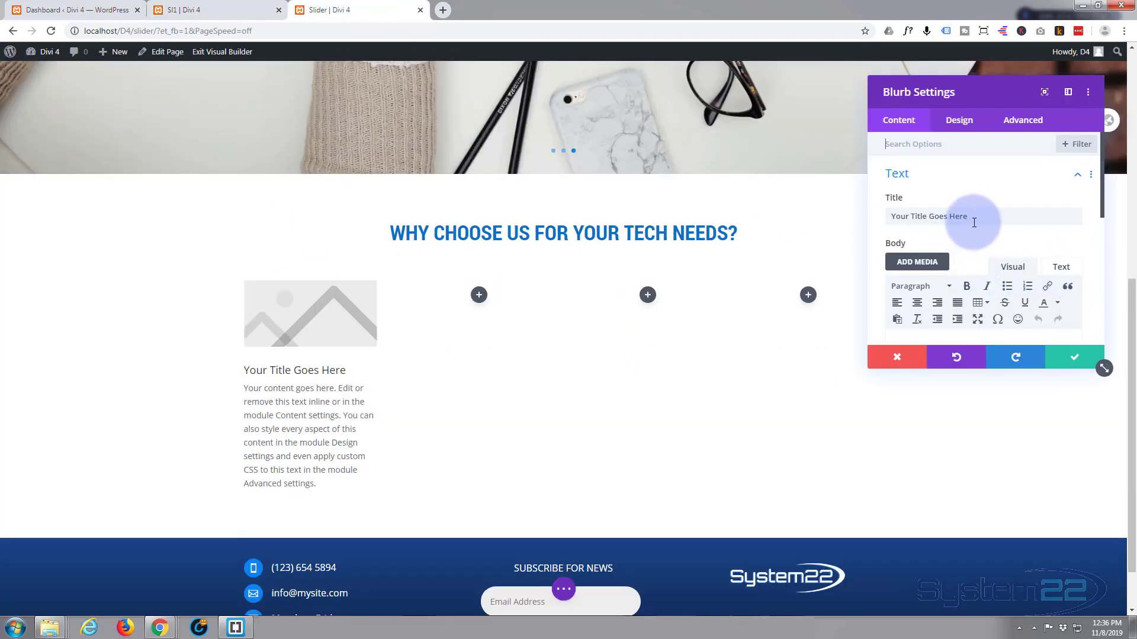
left_click_drag(986, 215, 887, 209)
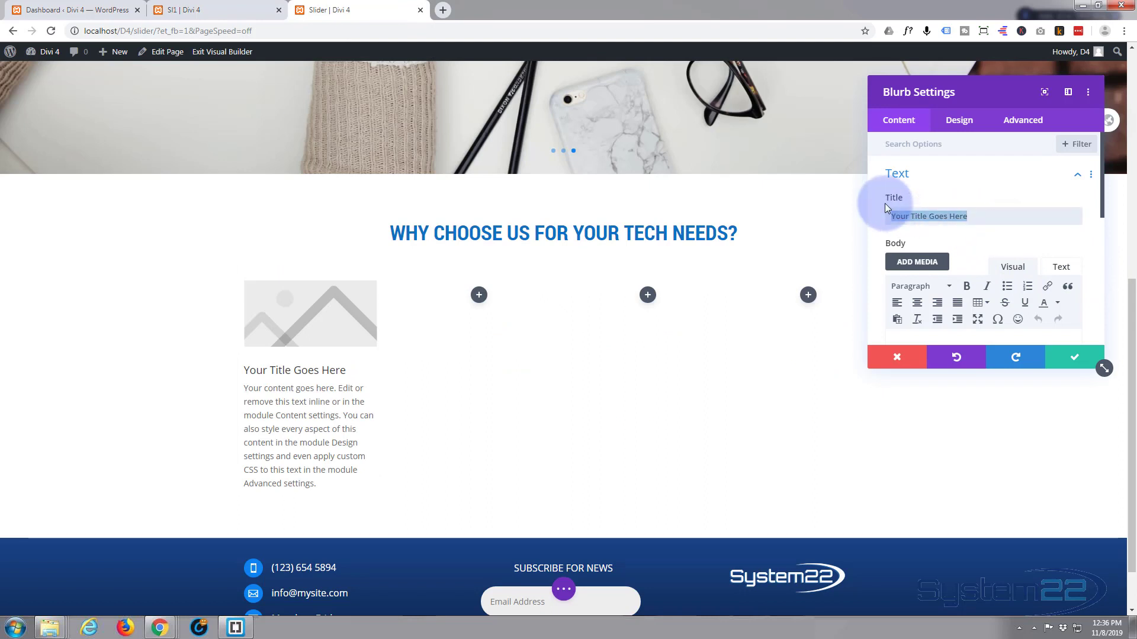
type("We Have ")
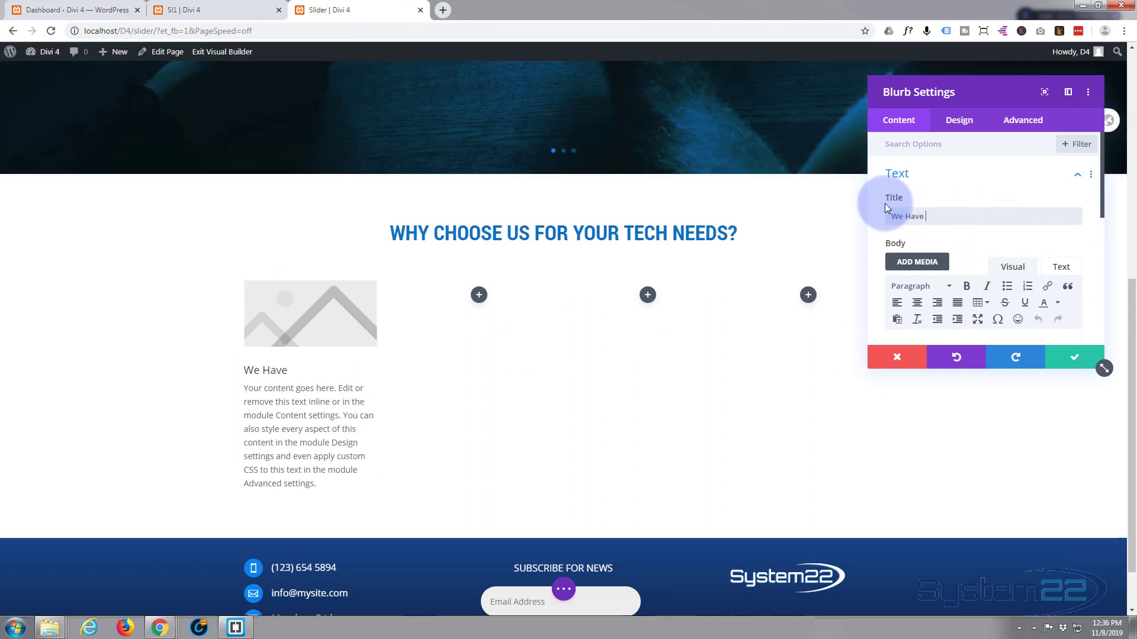
type("You Covered")
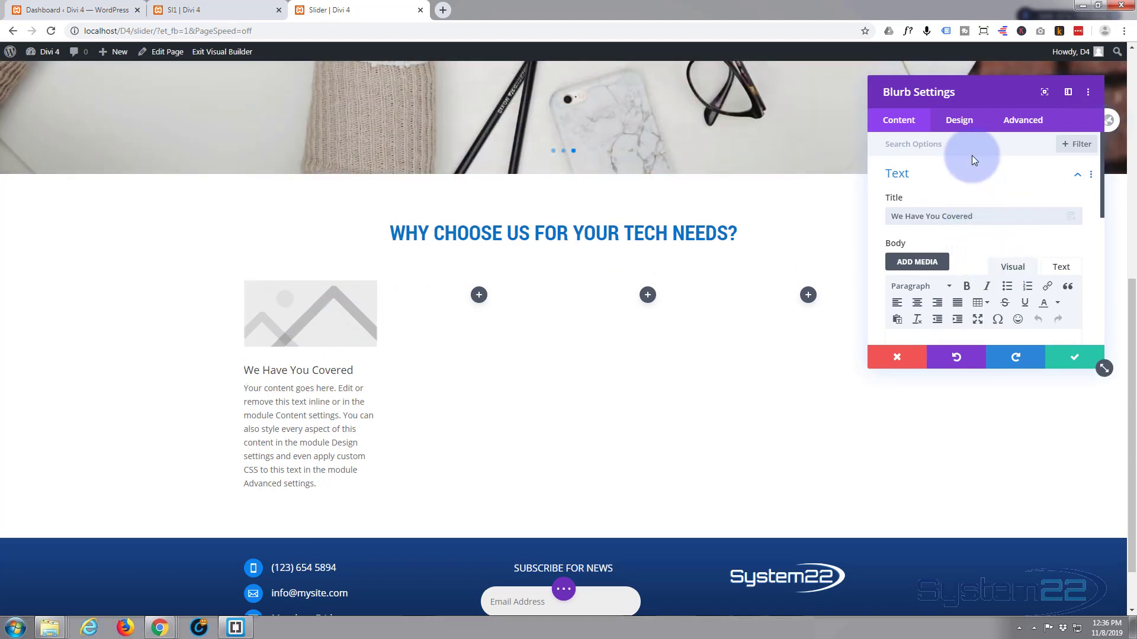
Shorten the blurb's body text by deleting everything from "You can also style every aspect" to the end
scroll(971, 176, "down", 2)
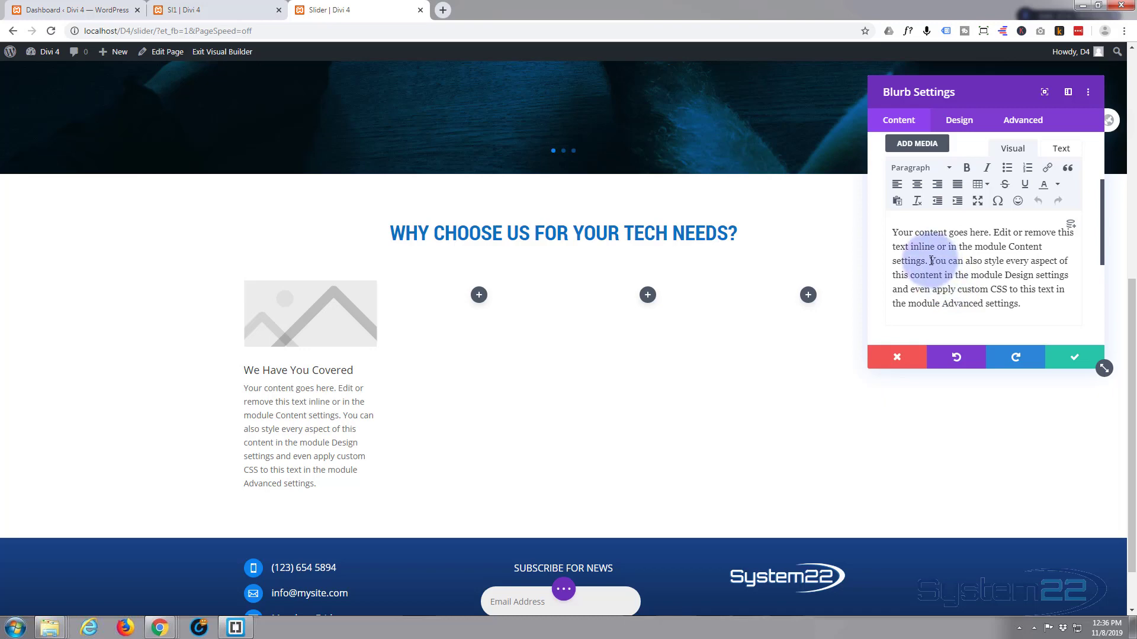
left_click_drag(931, 260, 1023, 308)
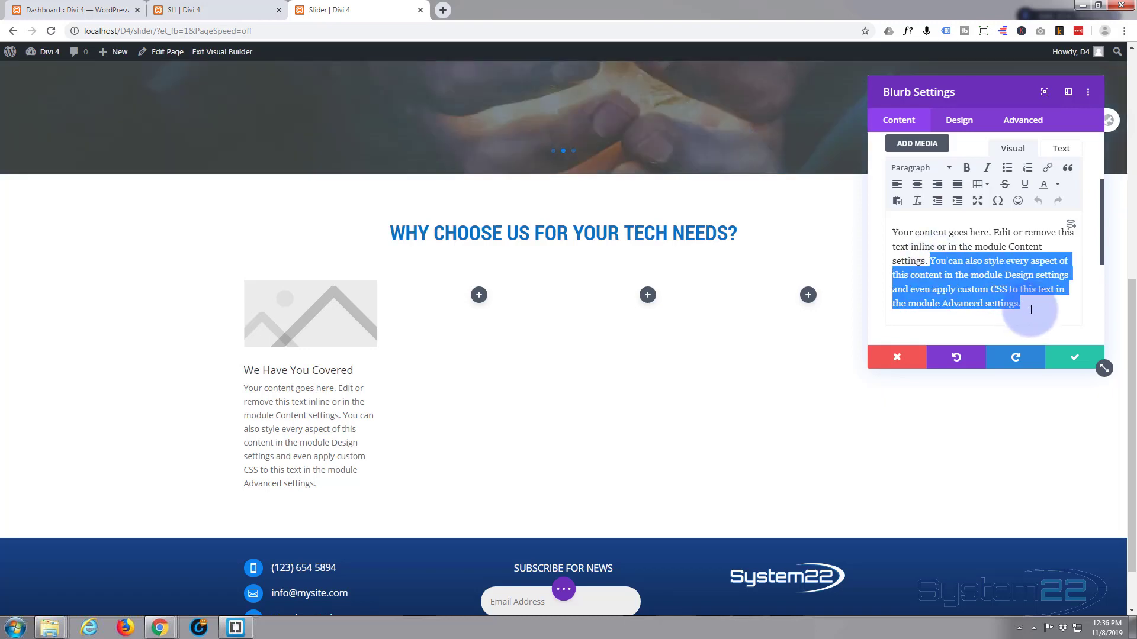
key("BackSpace")
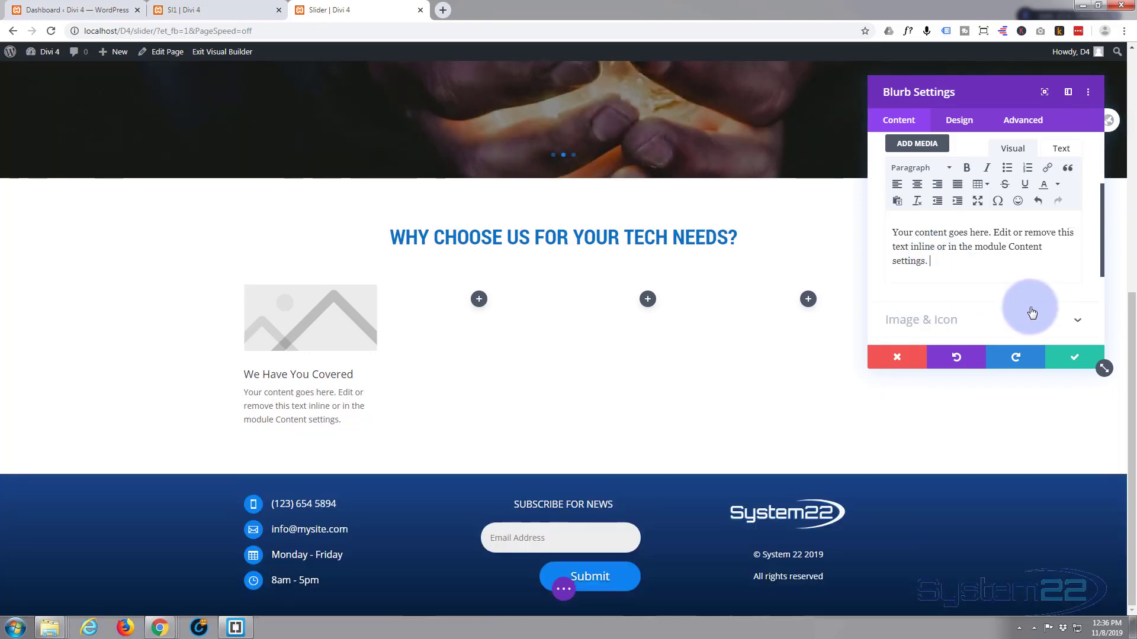
Switch the blurb from an image to an icon and choose the outlined circle with a check mark
scroll(991, 278, "down", 1)
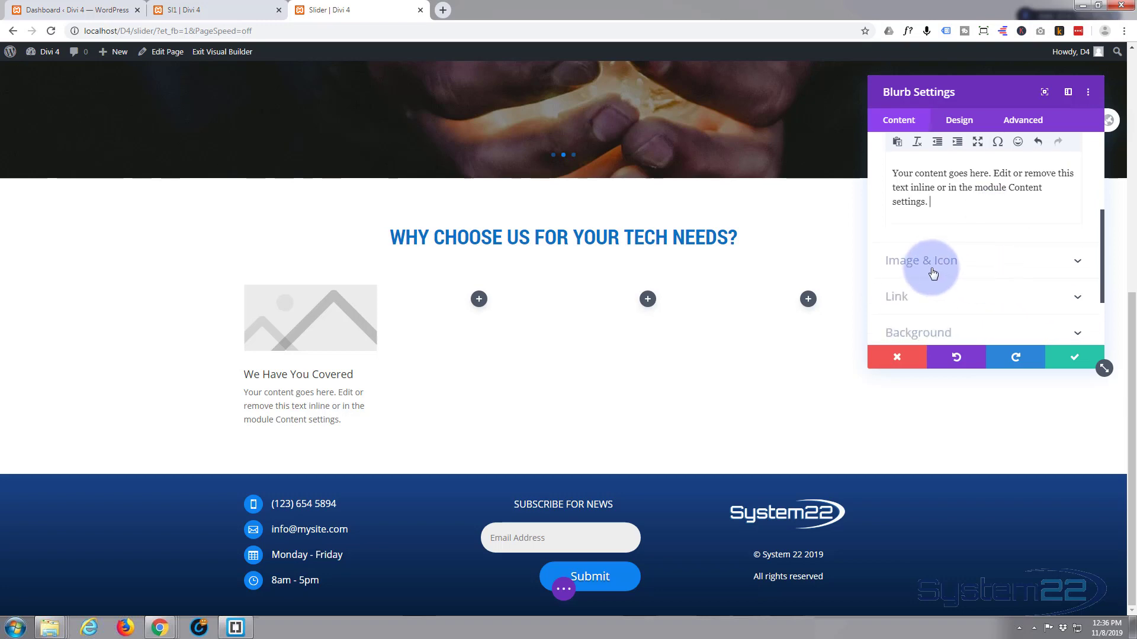
left_click(980, 261)
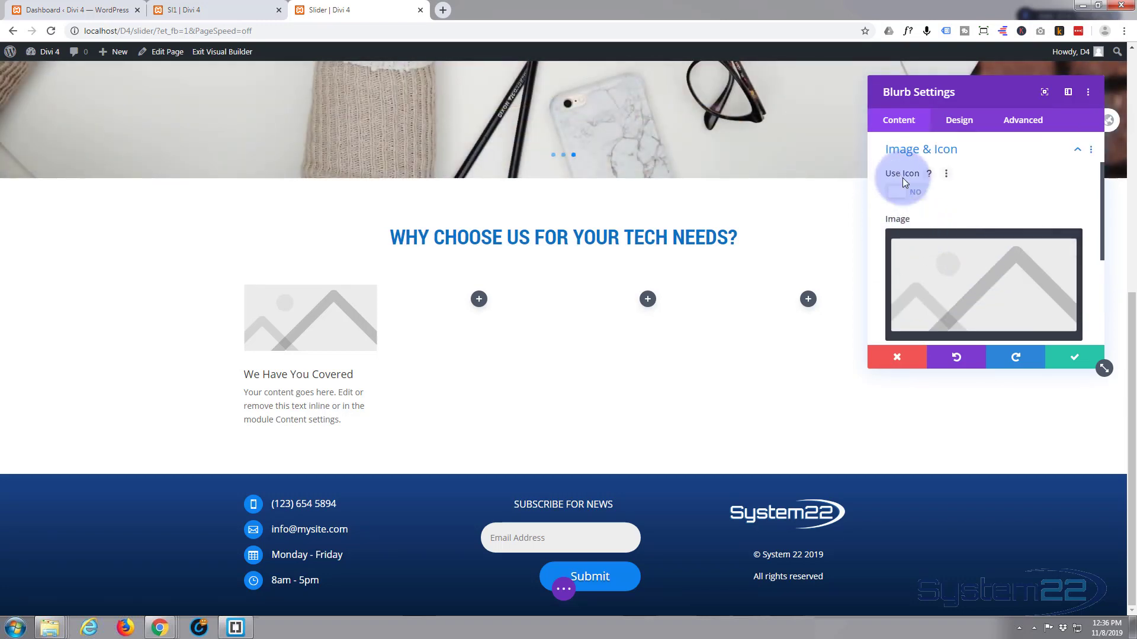
left_click(915, 194)
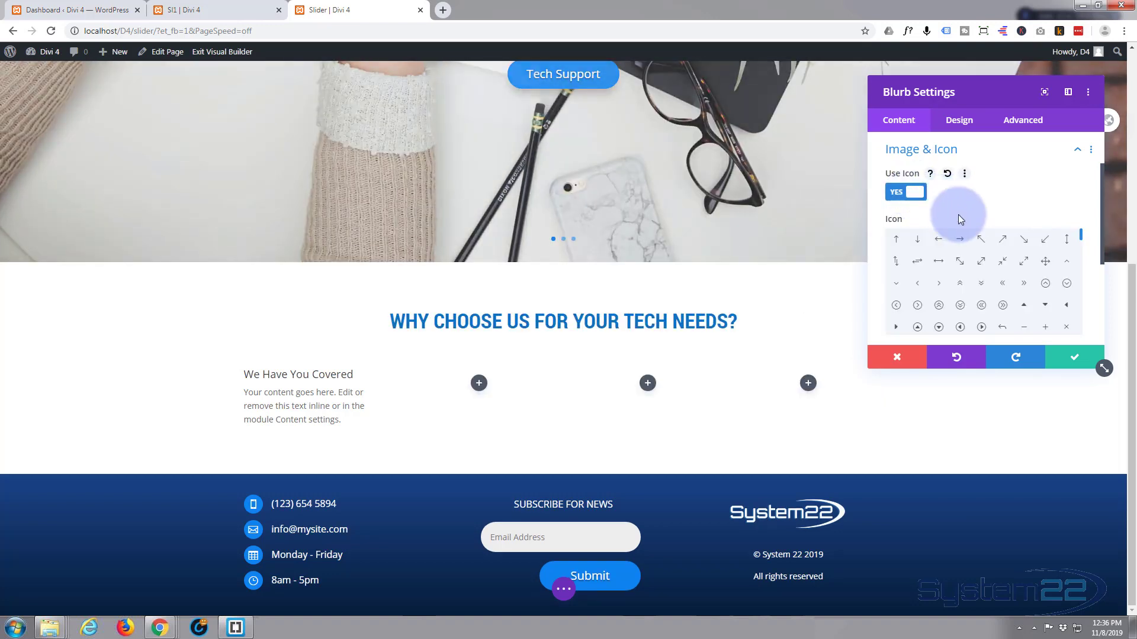
scroll(971, 273, "down", 10)
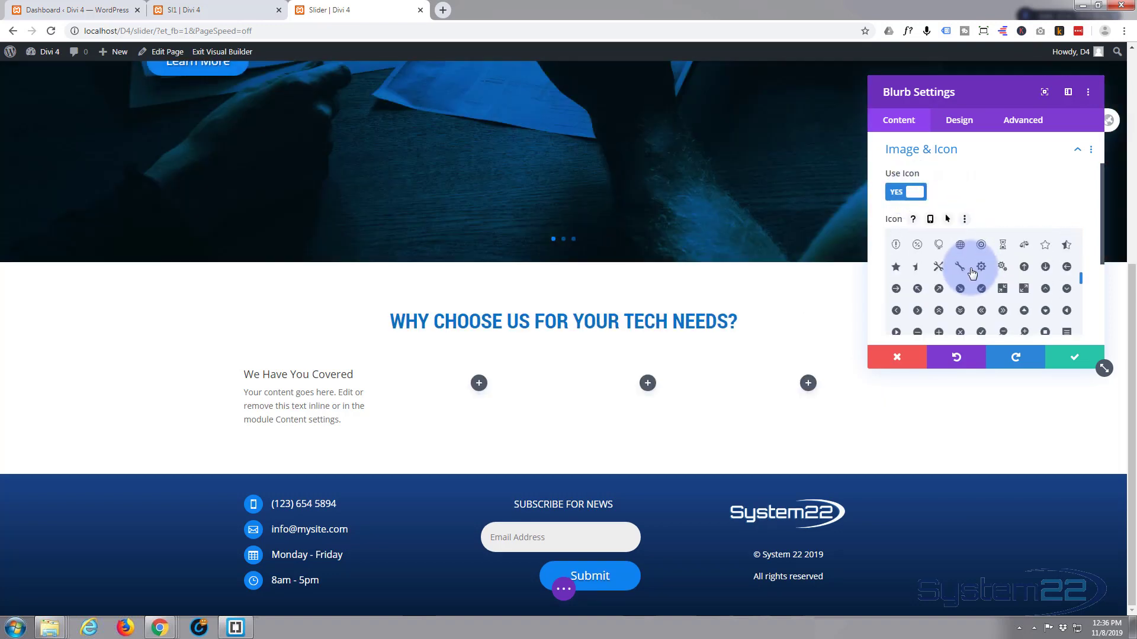
scroll(973, 272, "up", 5)
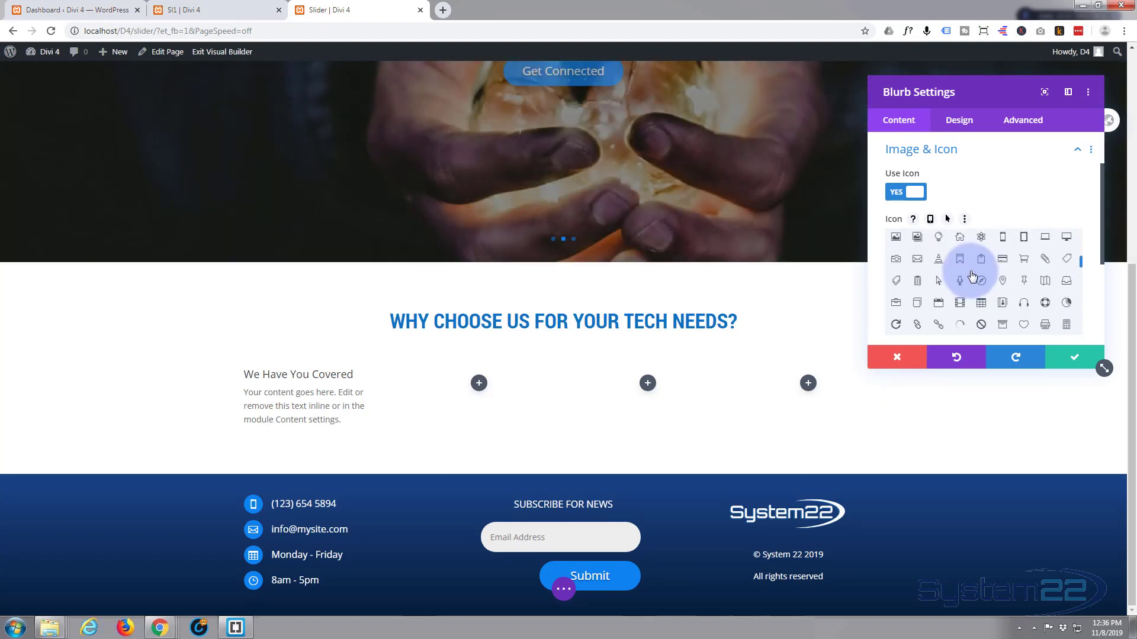
scroll(983, 284, "up", 5)
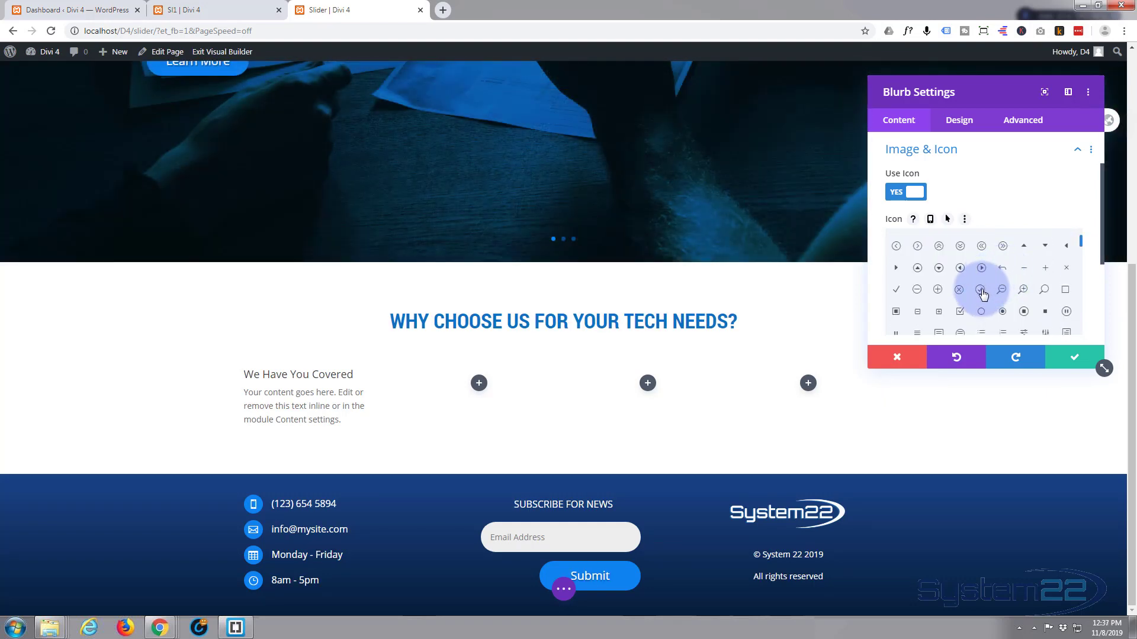
left_click(981, 290)
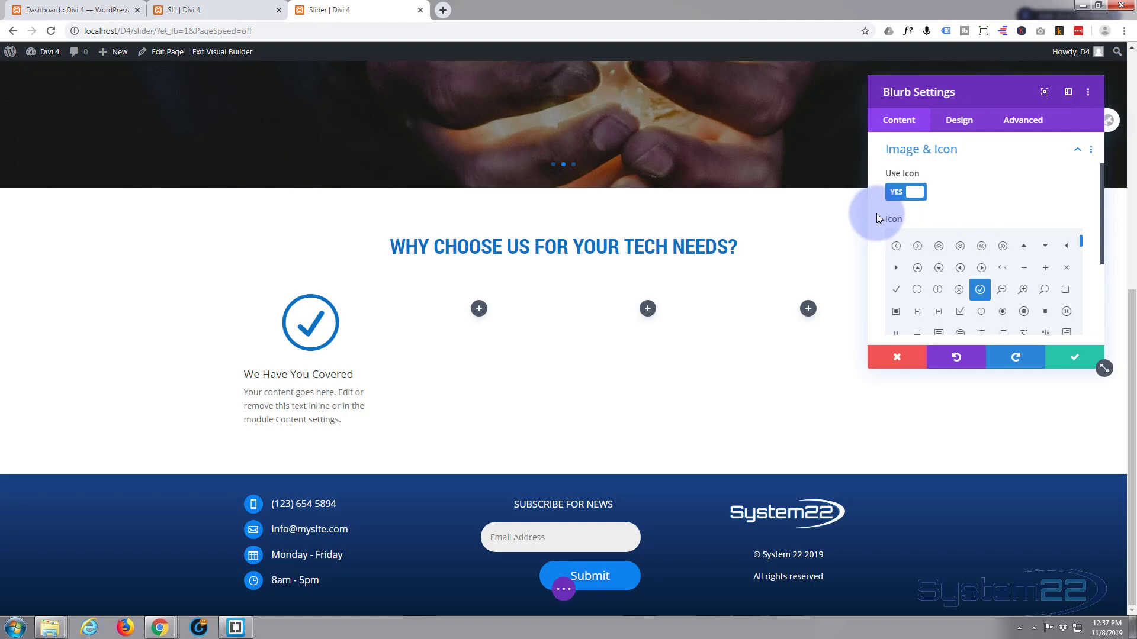
Give the blurb the admin label "blurb 1"
left_click(992, 153)
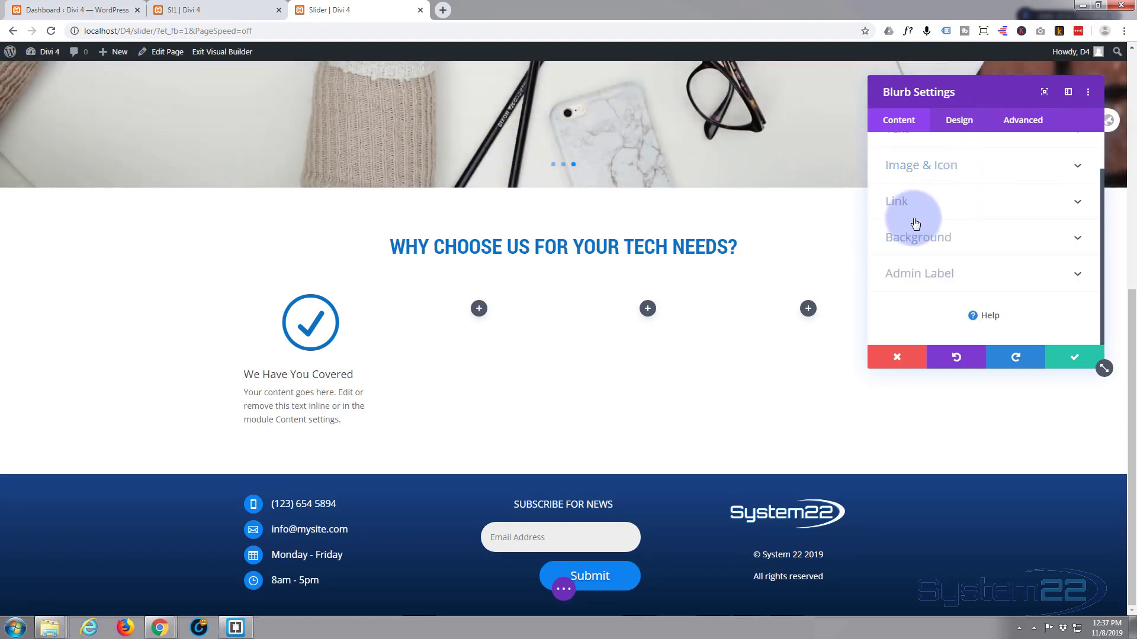
left_click(970, 275)
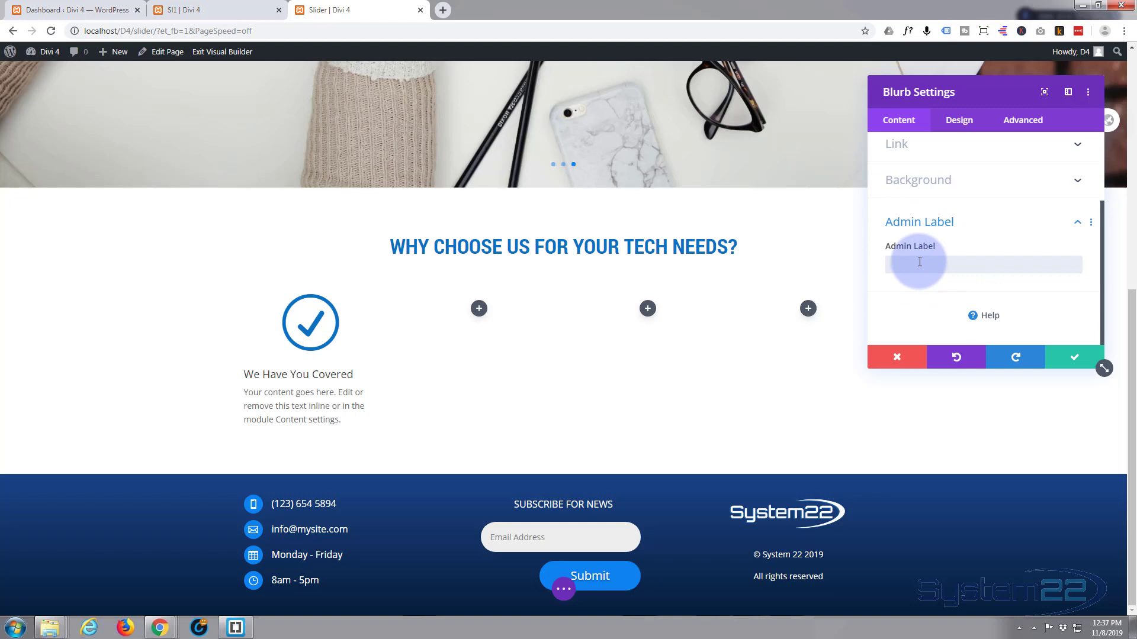
type("blurb 1")
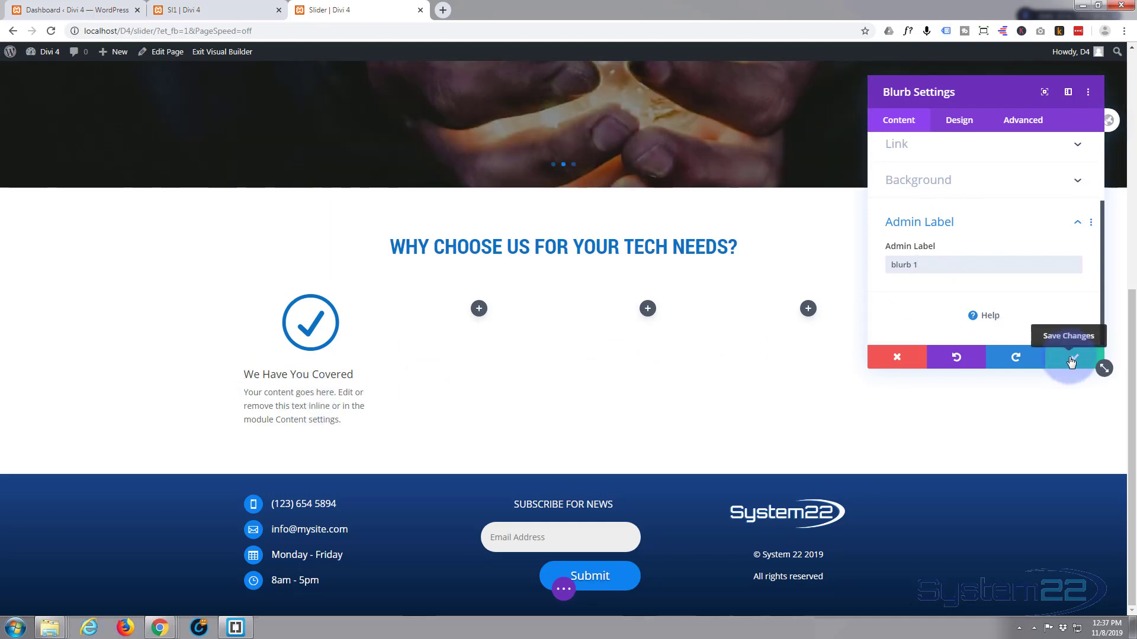
Save the blurb's settings, check its label in the wireframe view and return to the desktop view
left_click(1071, 358)
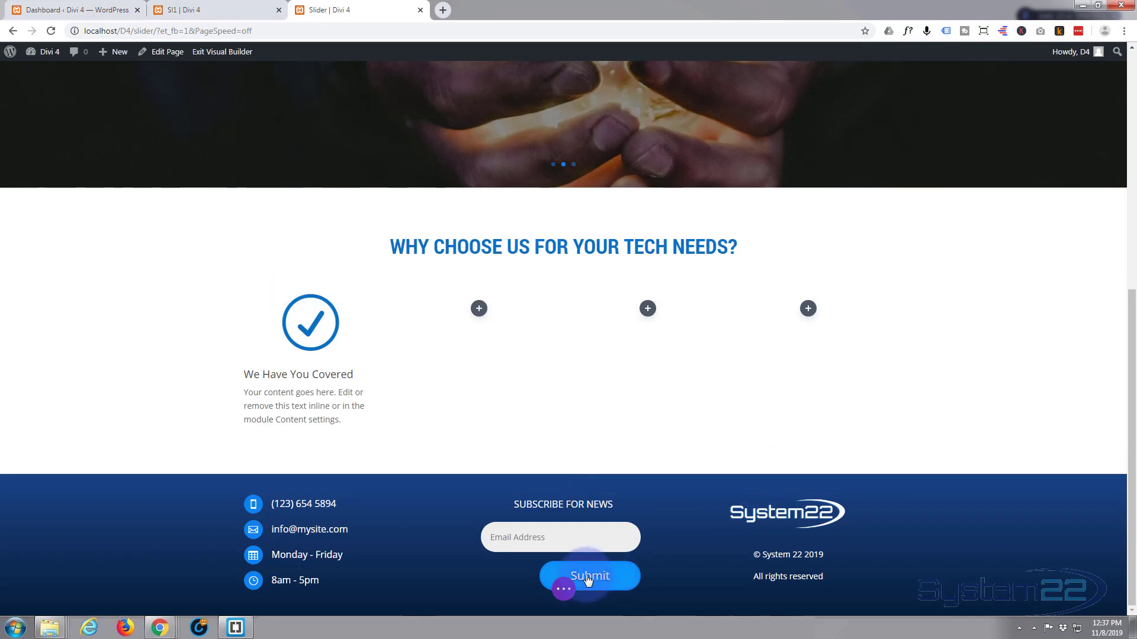
left_click(564, 592)
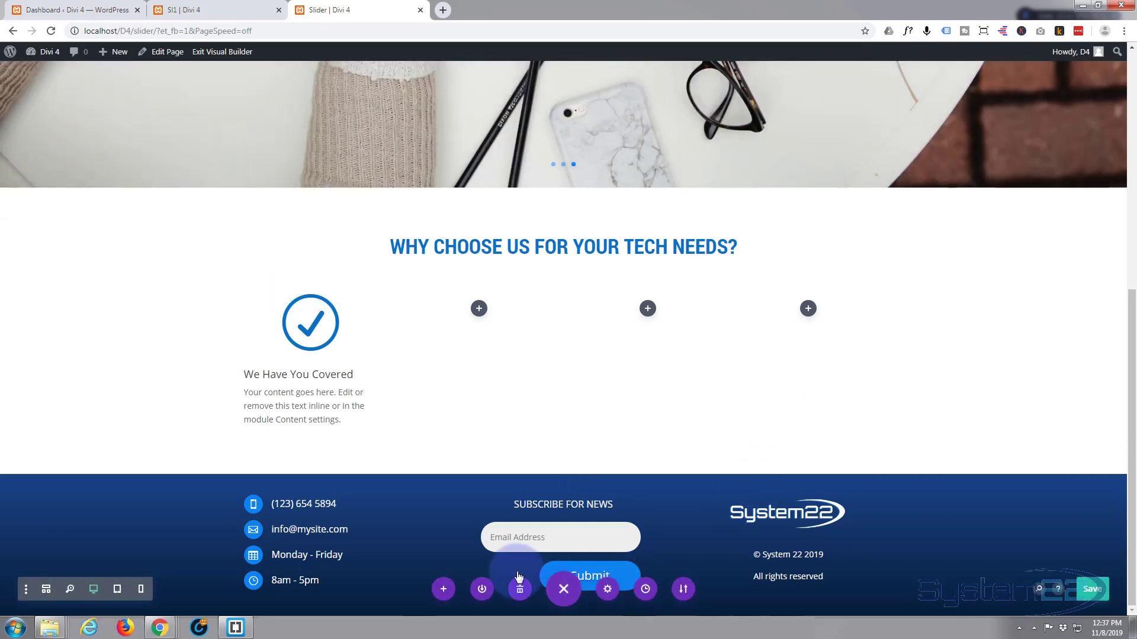
left_click(46, 590)
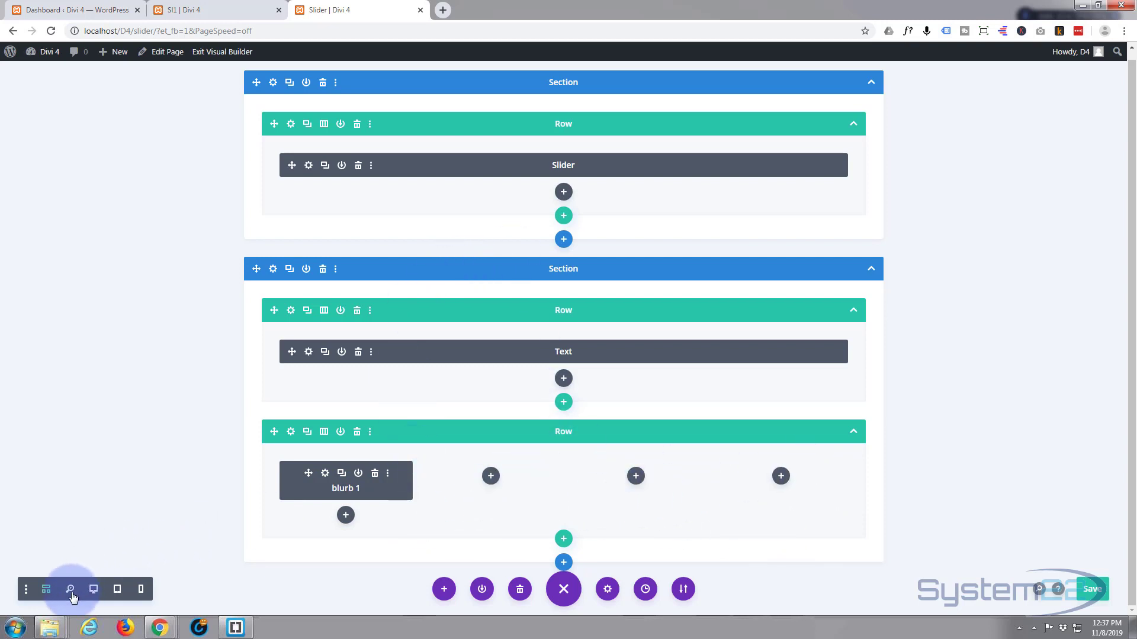
left_click(95, 591)
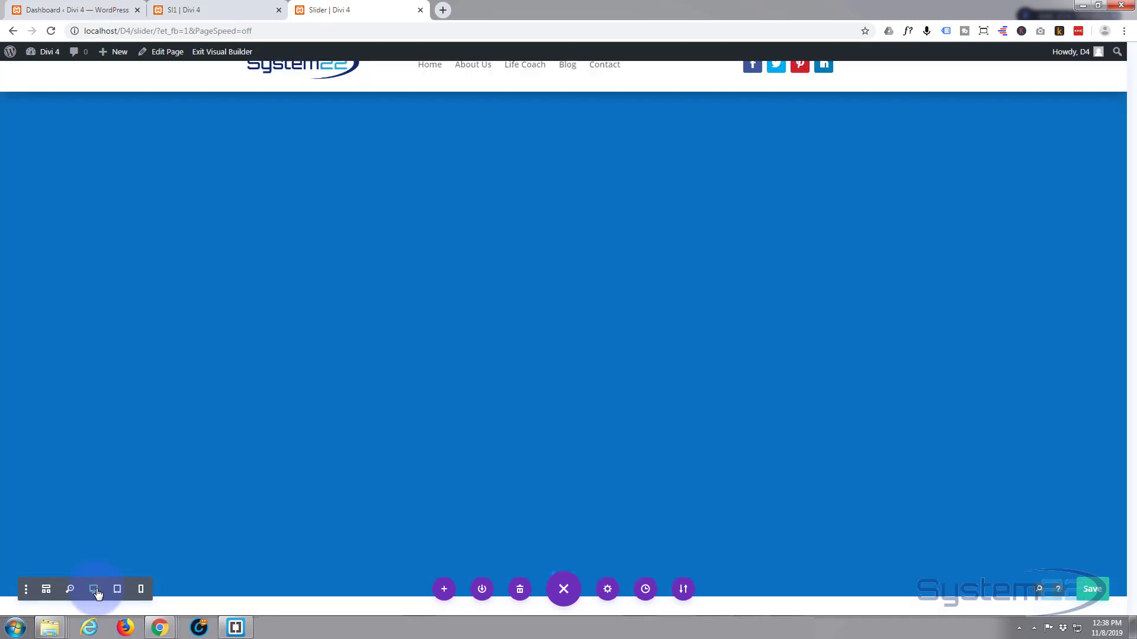
scroll(261, 385, "down", 7)
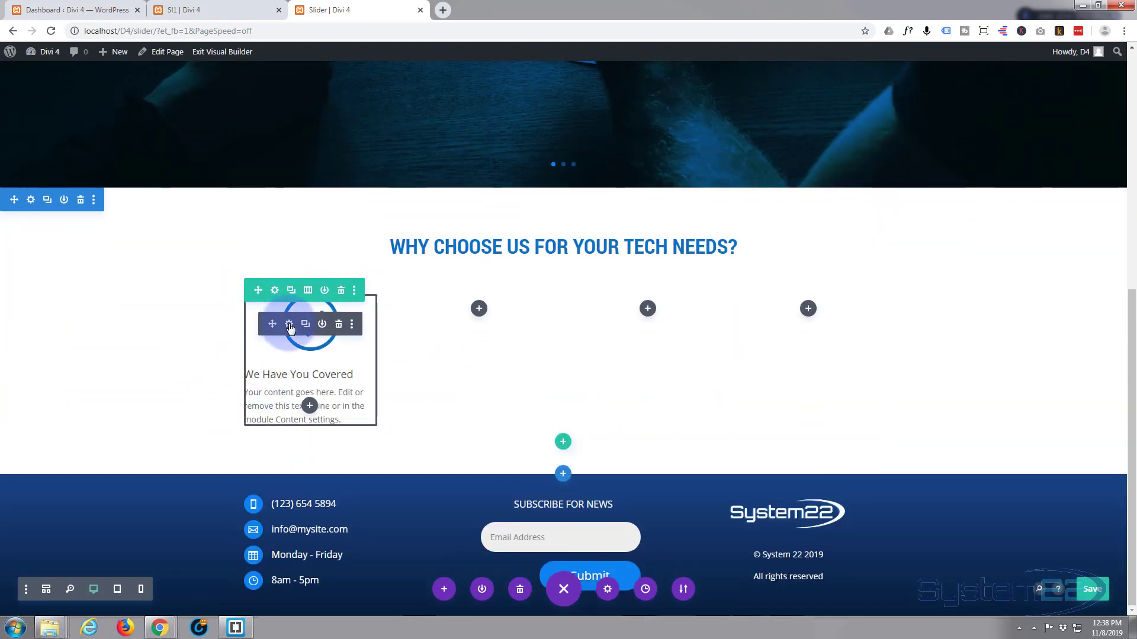
Center-align the text of the "We Have You Covered" blurb
left_click(289, 325)
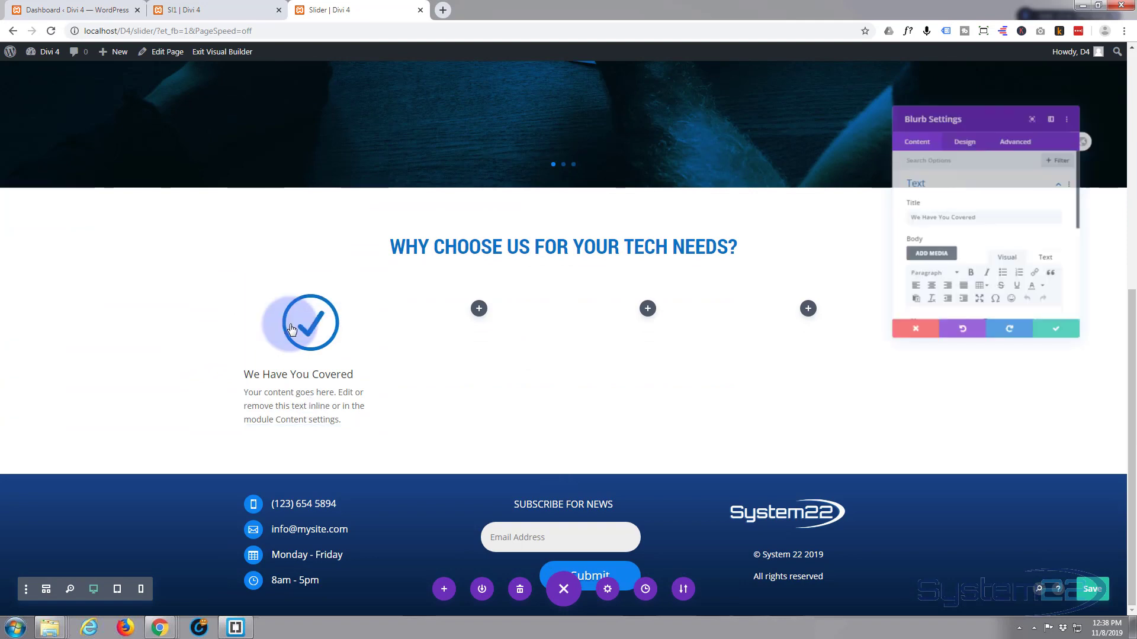
left_click(963, 120)
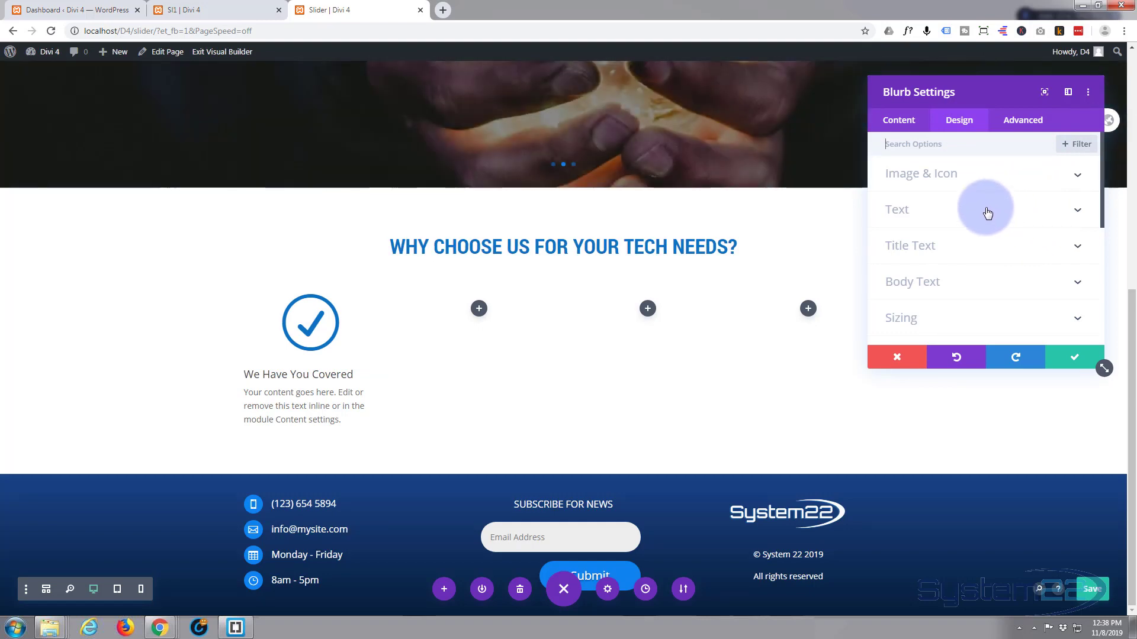
left_click(988, 212)
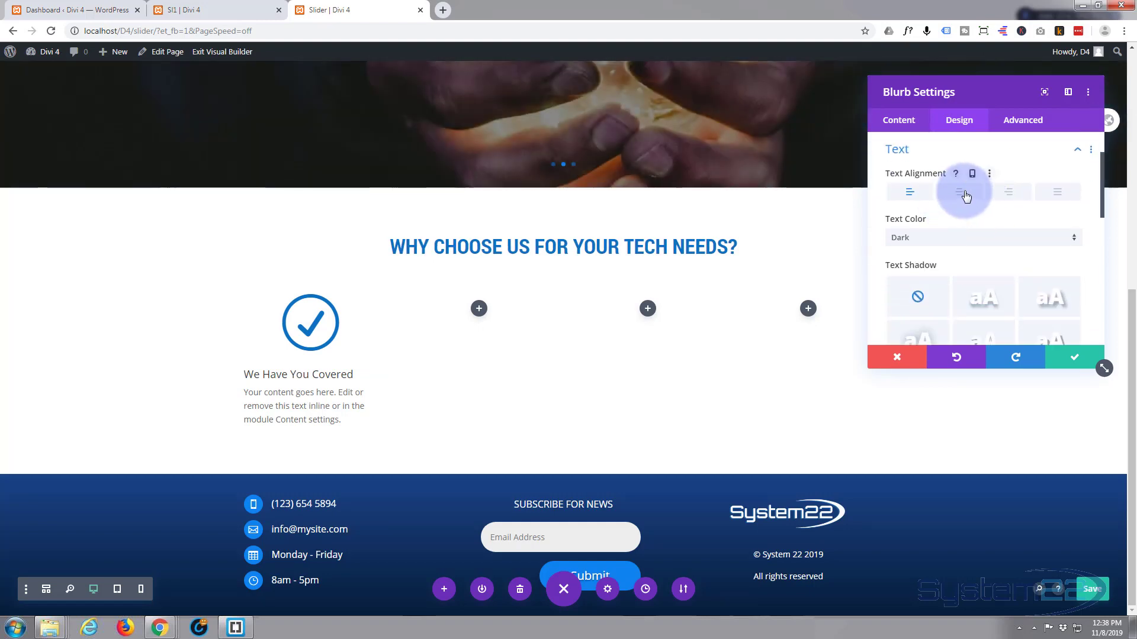
left_click(965, 196)
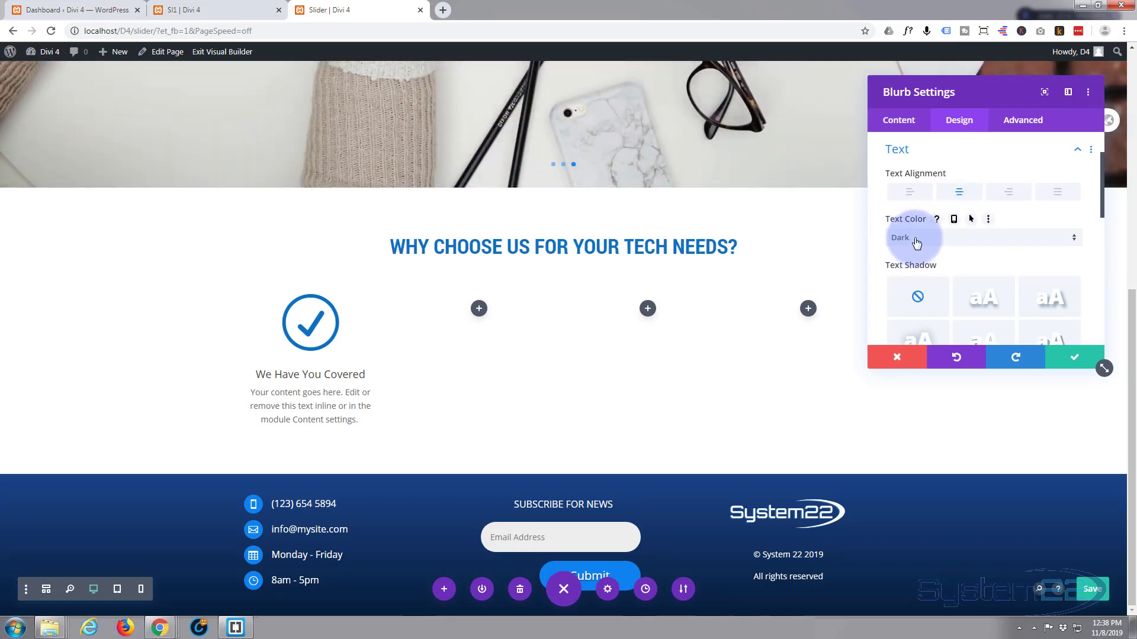
scroll(884, 239, "down", 2)
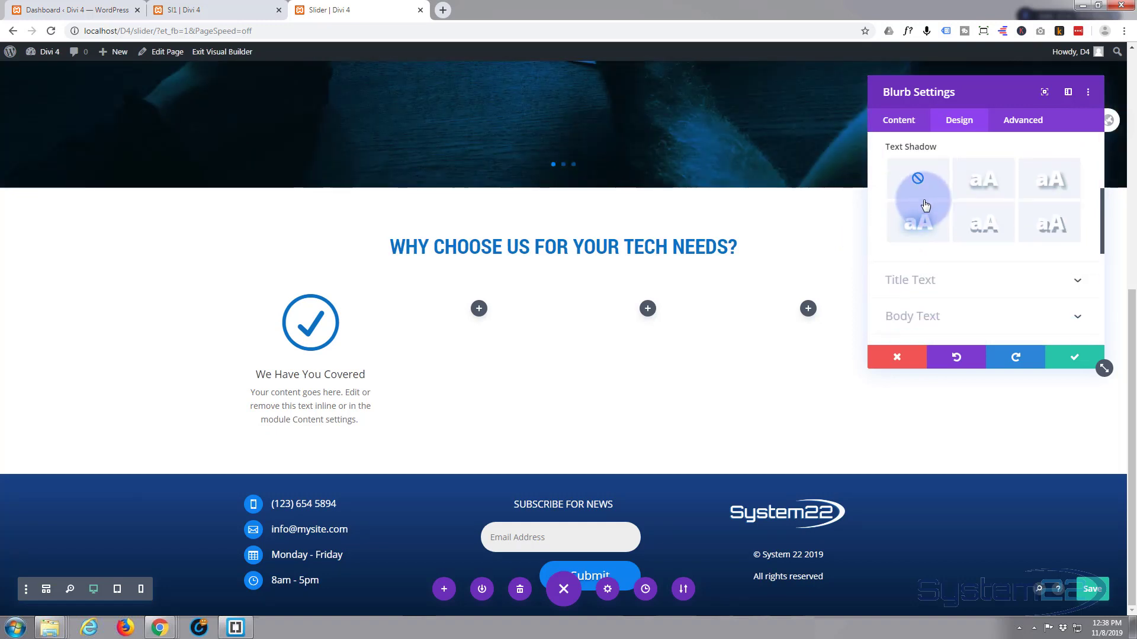
left_click(986, 189)
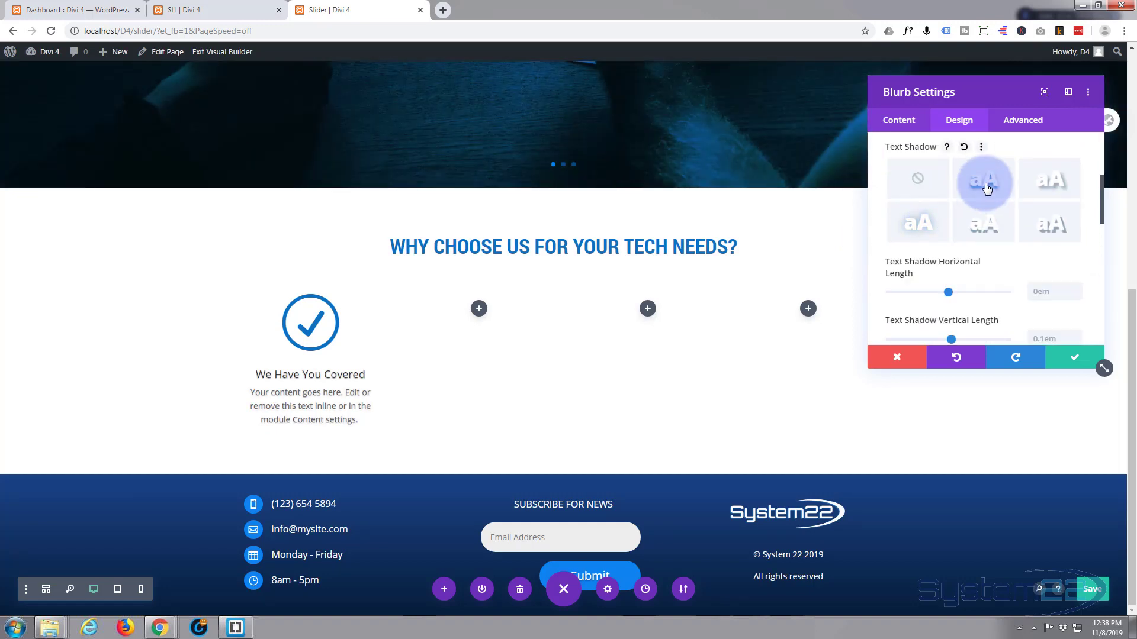
left_click(918, 181)
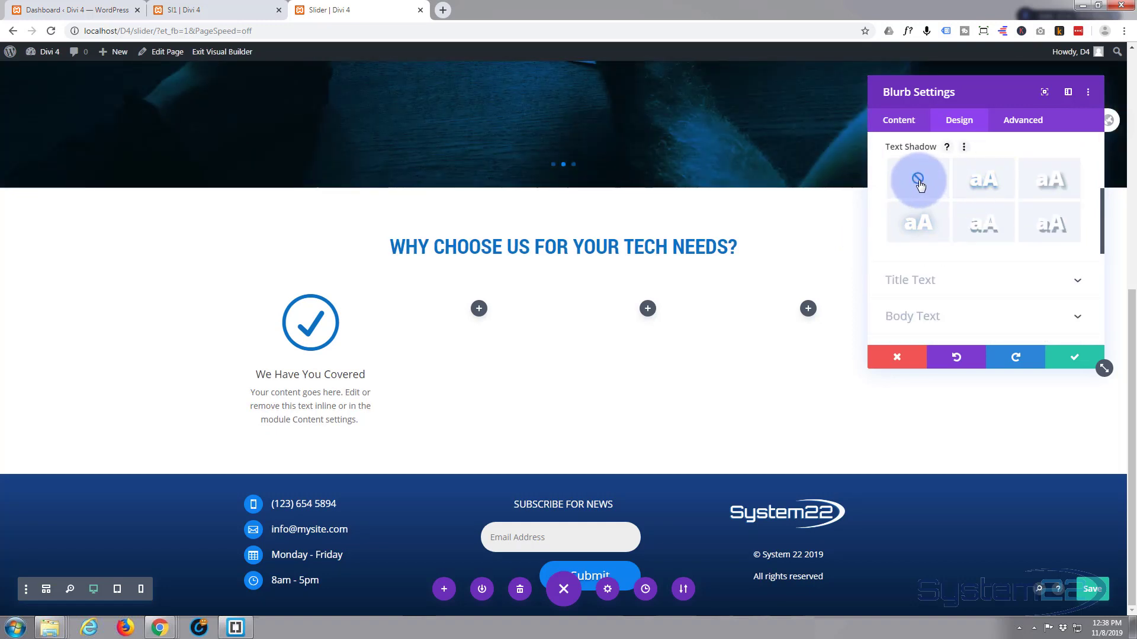
Style the blurb's title in bold, uppercase, blue Roboto Condensed
scroll(885, 208, "down", 2)
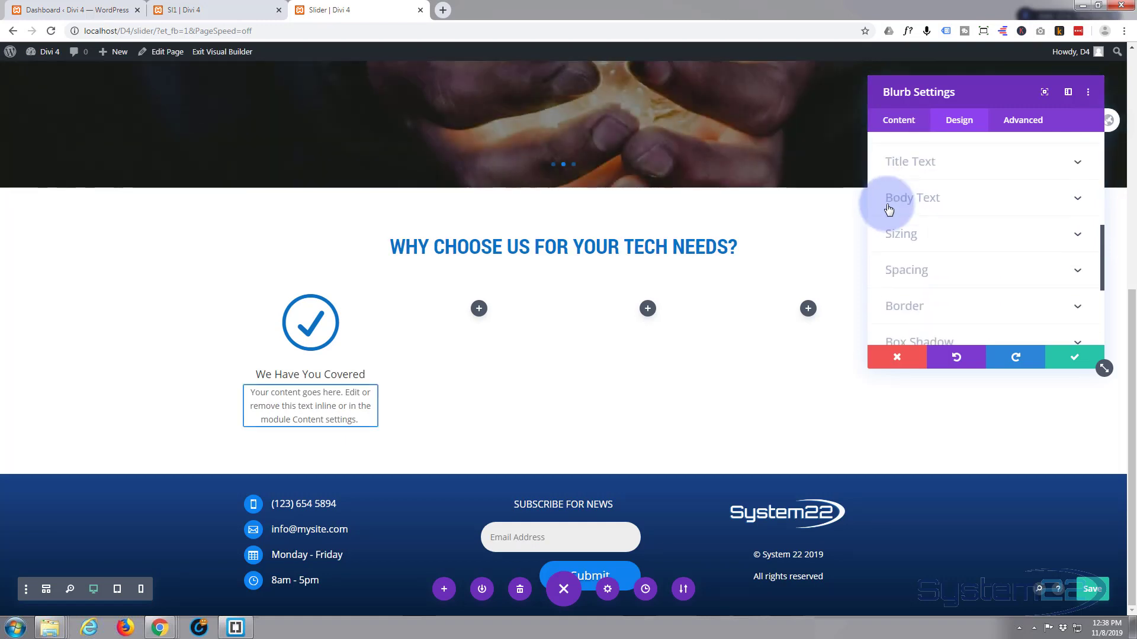
left_click(965, 164)
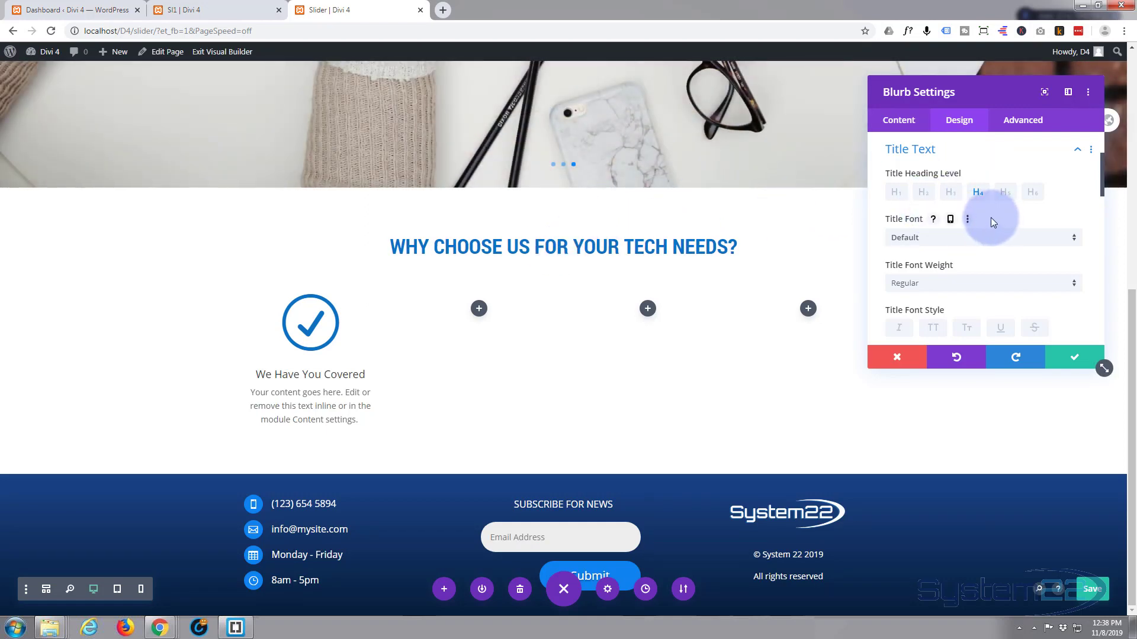
left_click(961, 238)
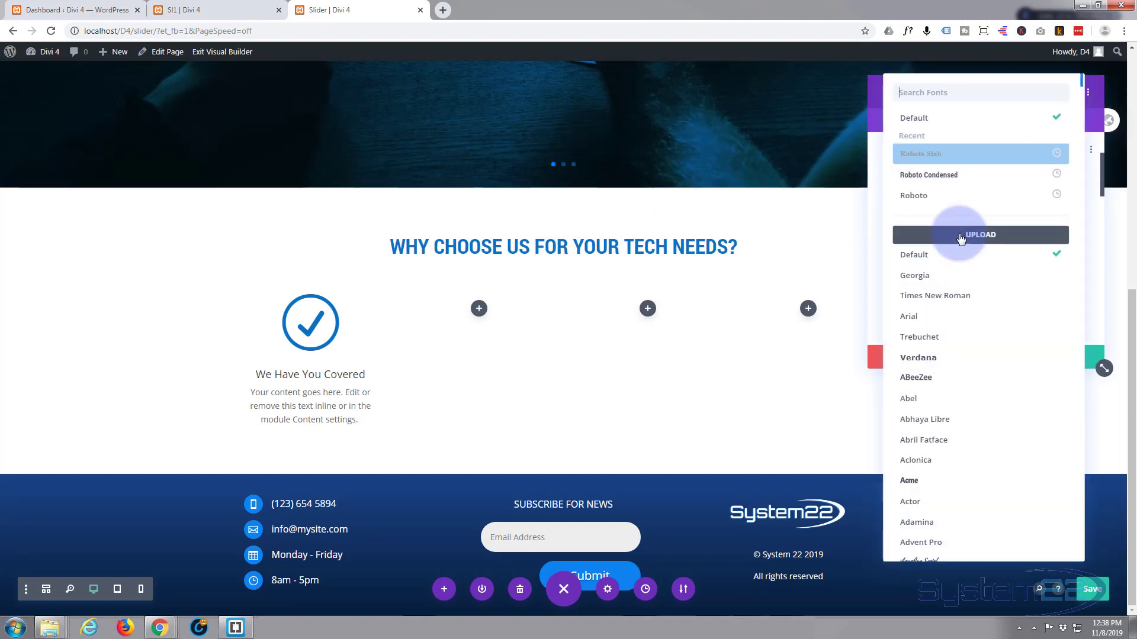
left_click(942, 177)
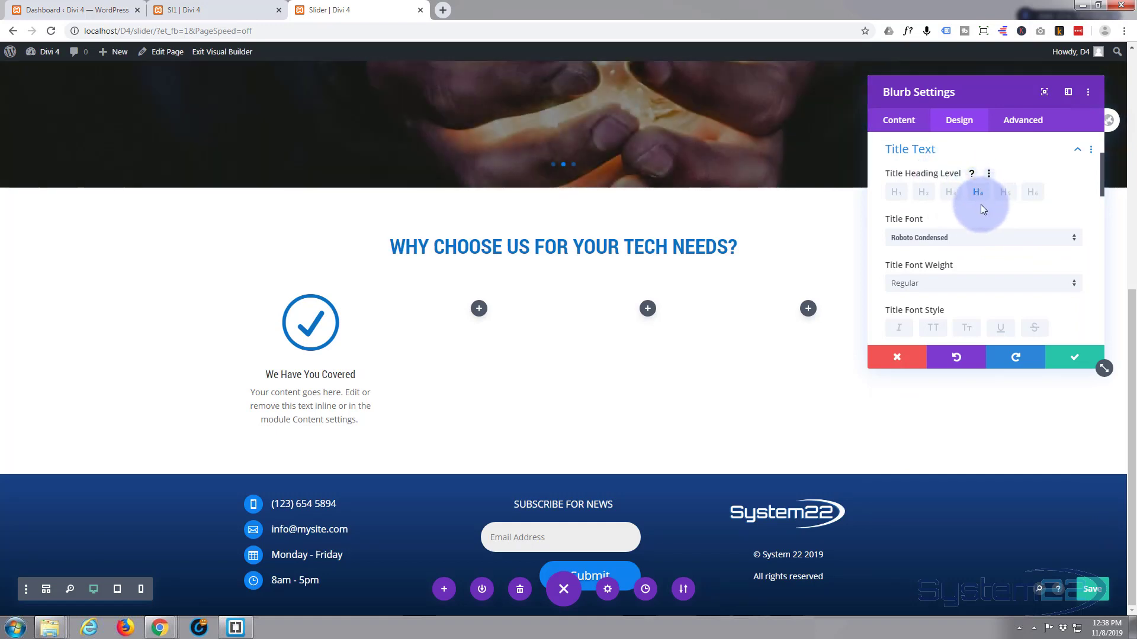
scroll(981, 204, "down", 3)
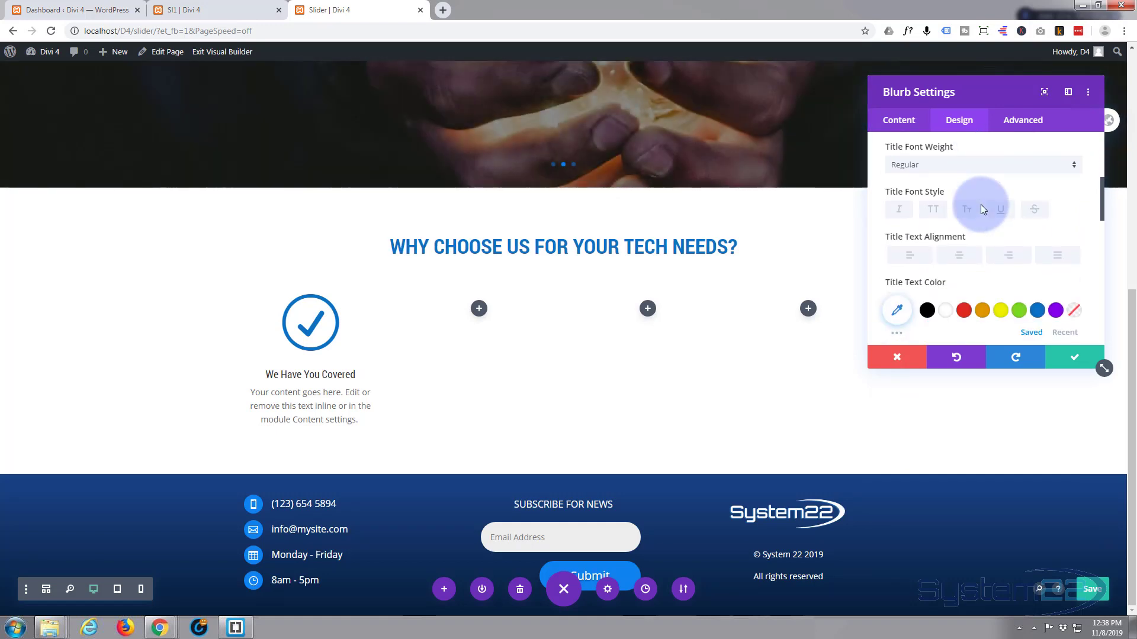
left_click(936, 210)
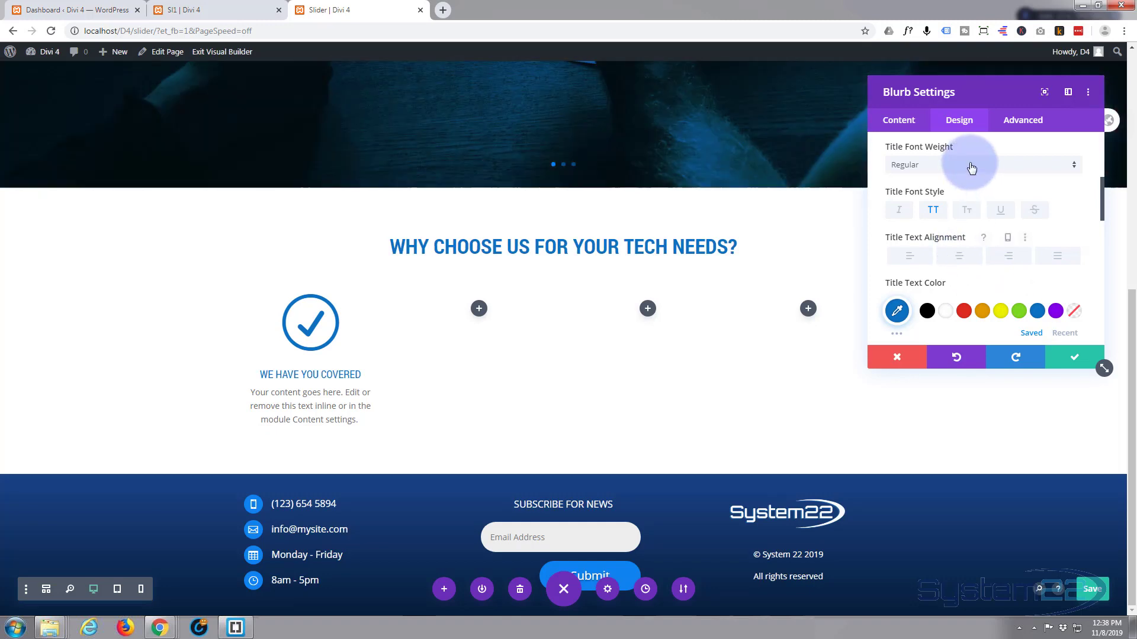
left_click(970, 166)
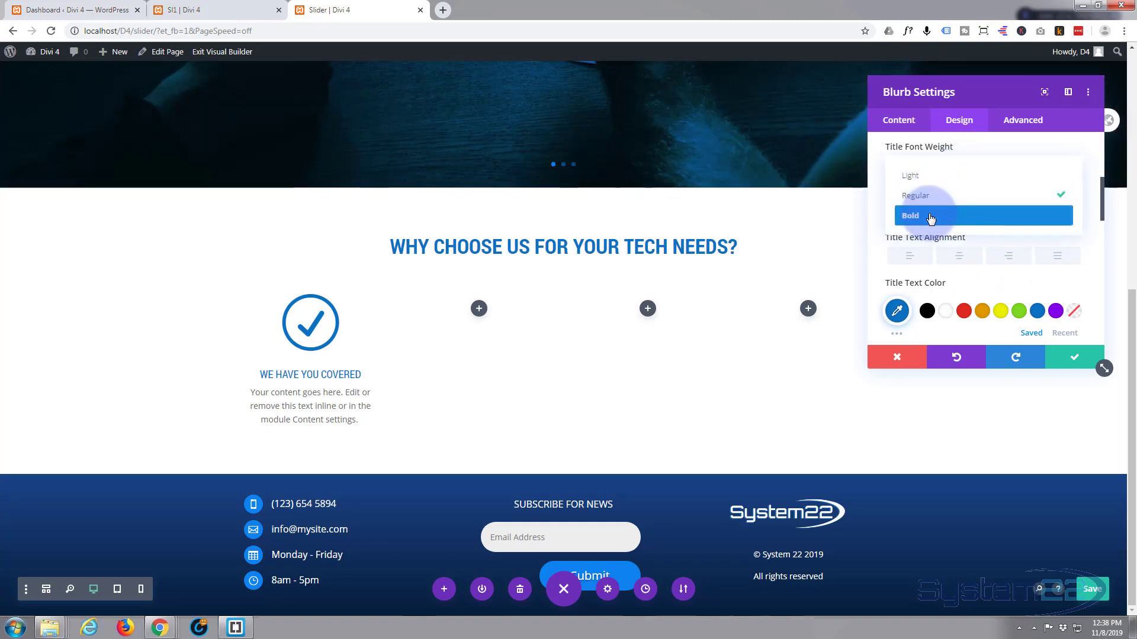
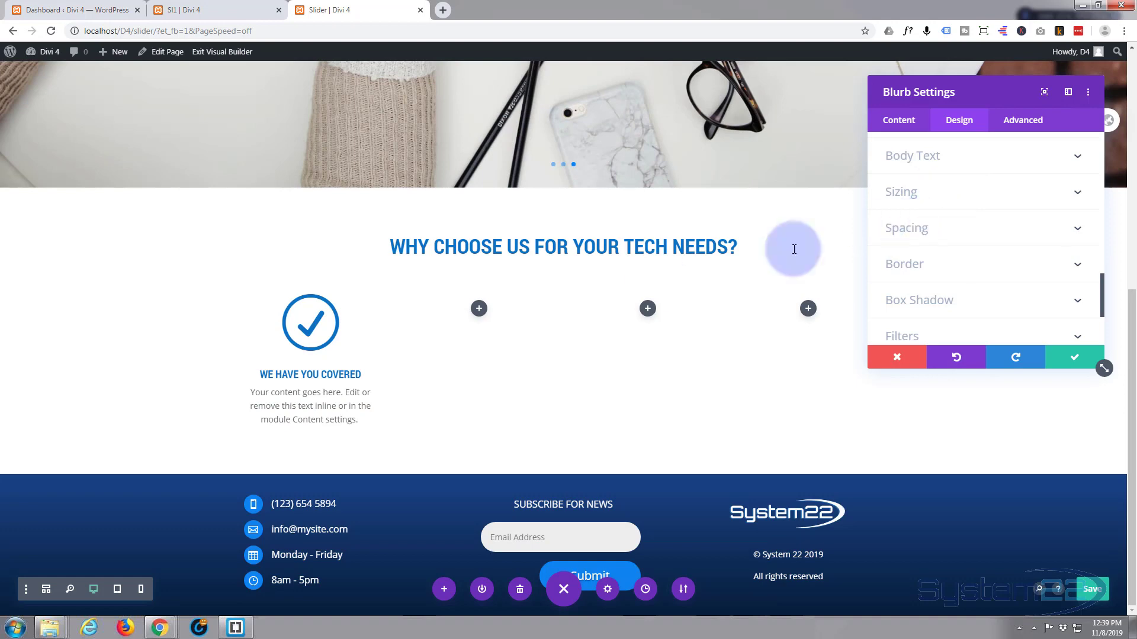
Set the blurb's minimum height to 320px in its sizing options
left_click_drag(340, 319, 325, 355)
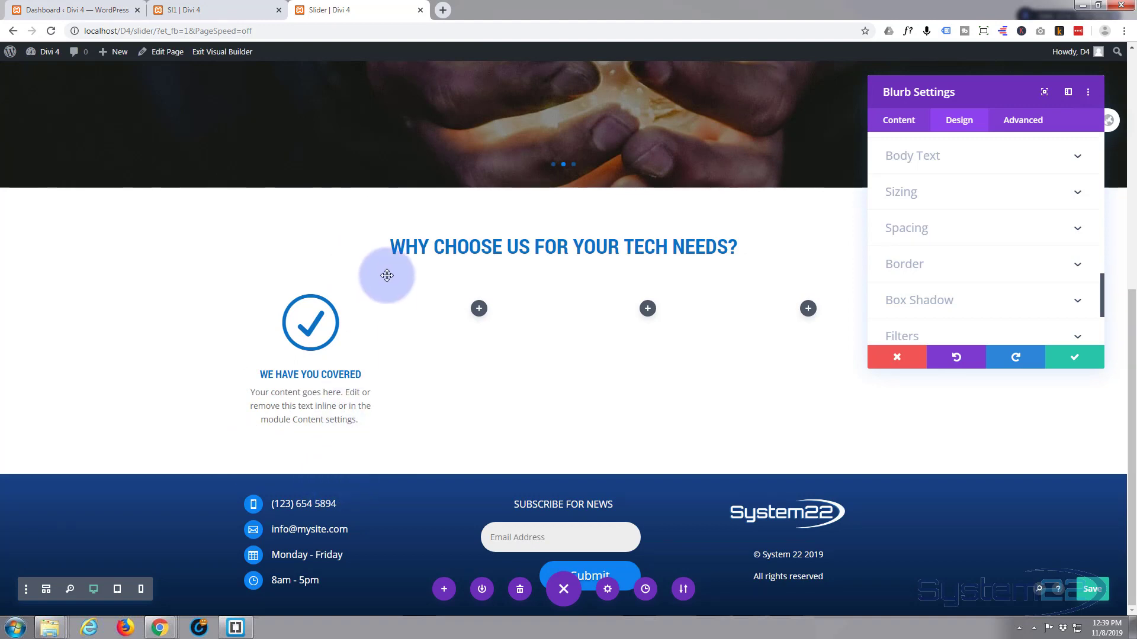
left_click(940, 204)
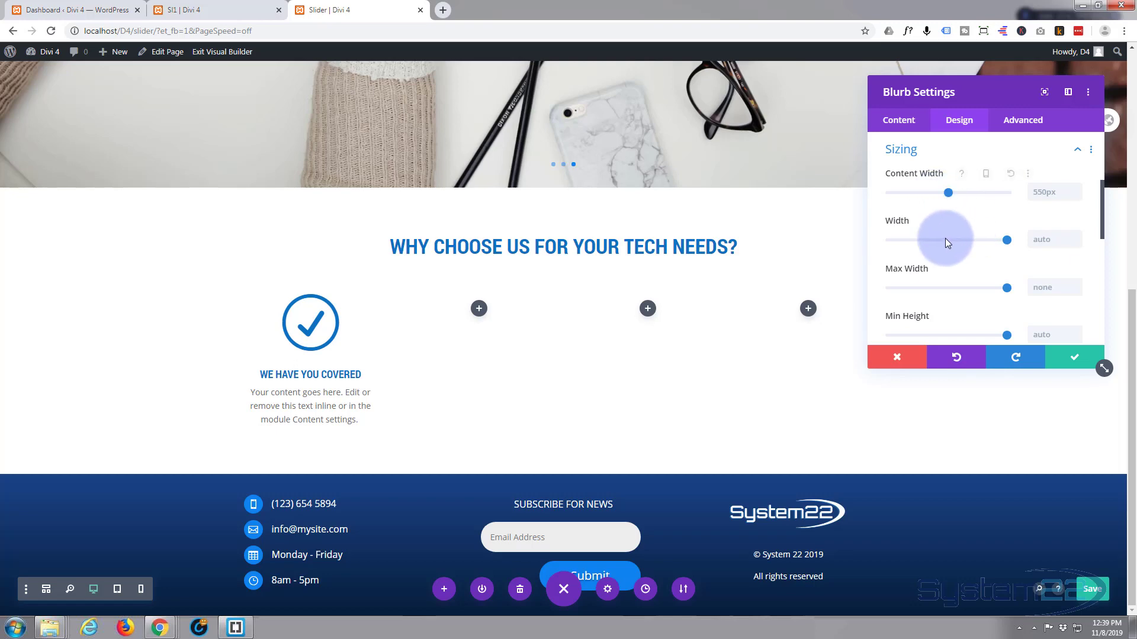
scroll(925, 298, "down", 2)
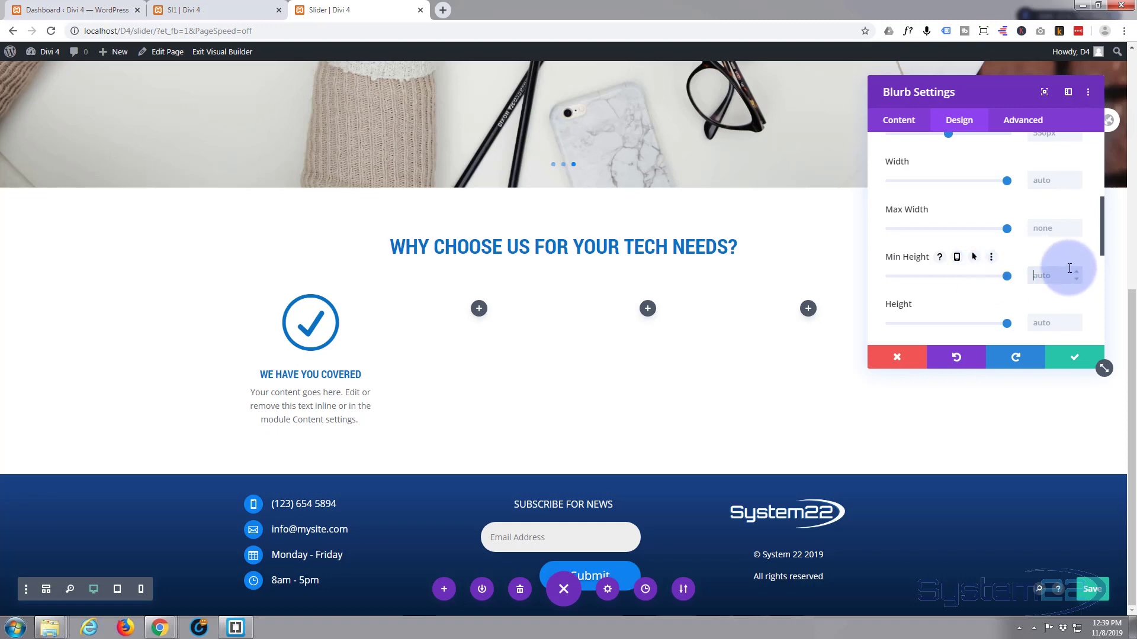
type("320px")
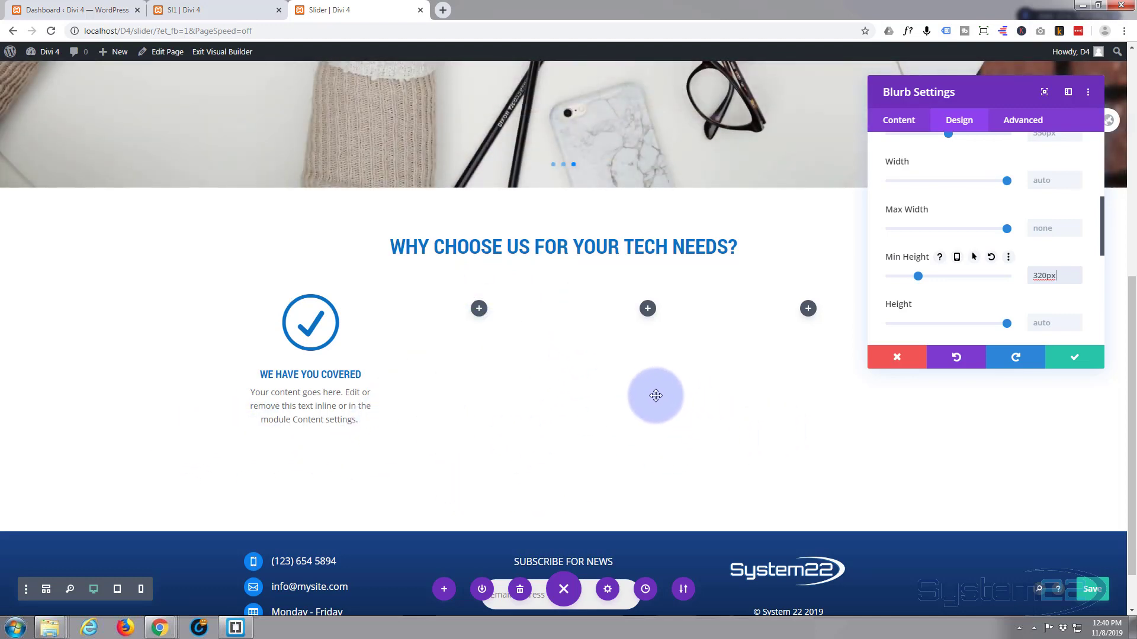
Turn the blurb's icon into a white circle icon with an orange #e09900 circle color
scroll(943, 192, "up", 5)
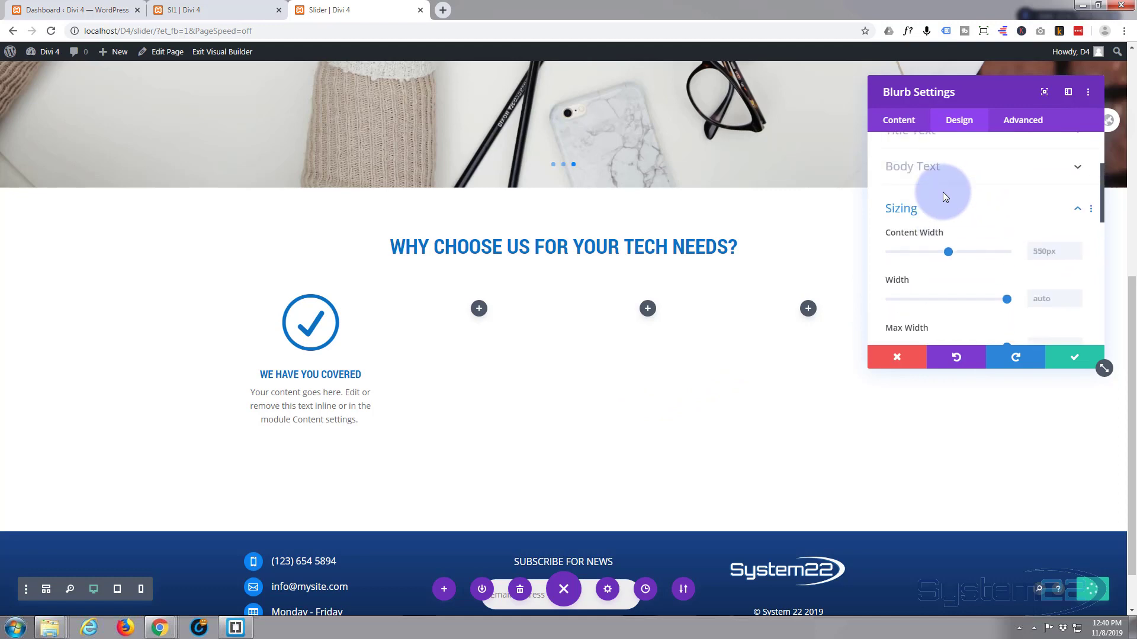
left_click(947, 284)
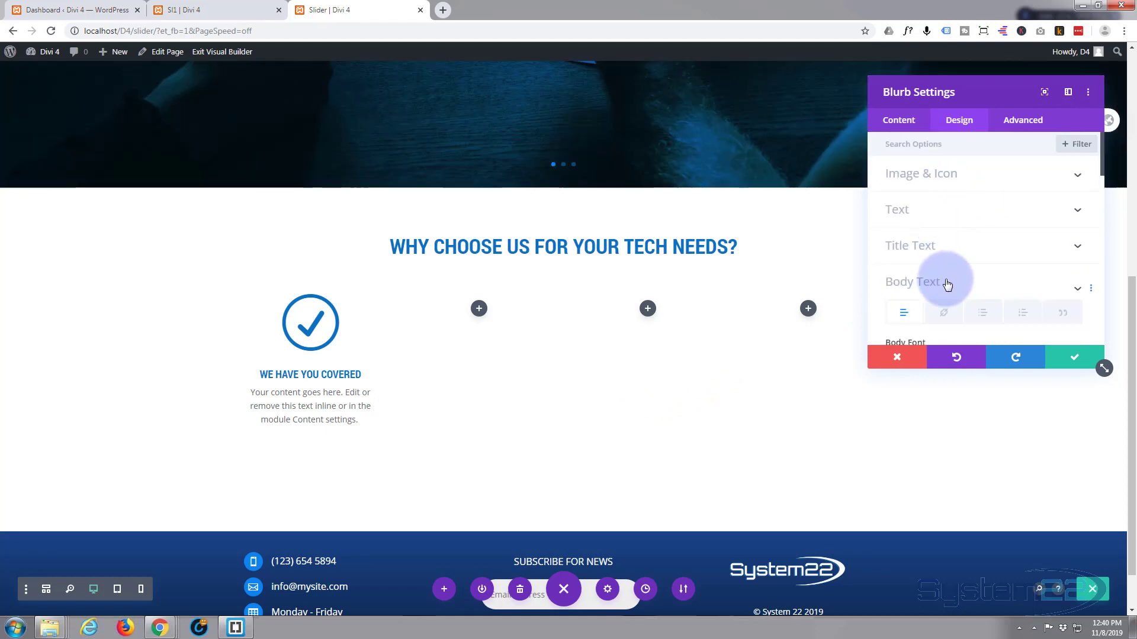
left_click(954, 216)
scroll(955, 217, "up", 3)
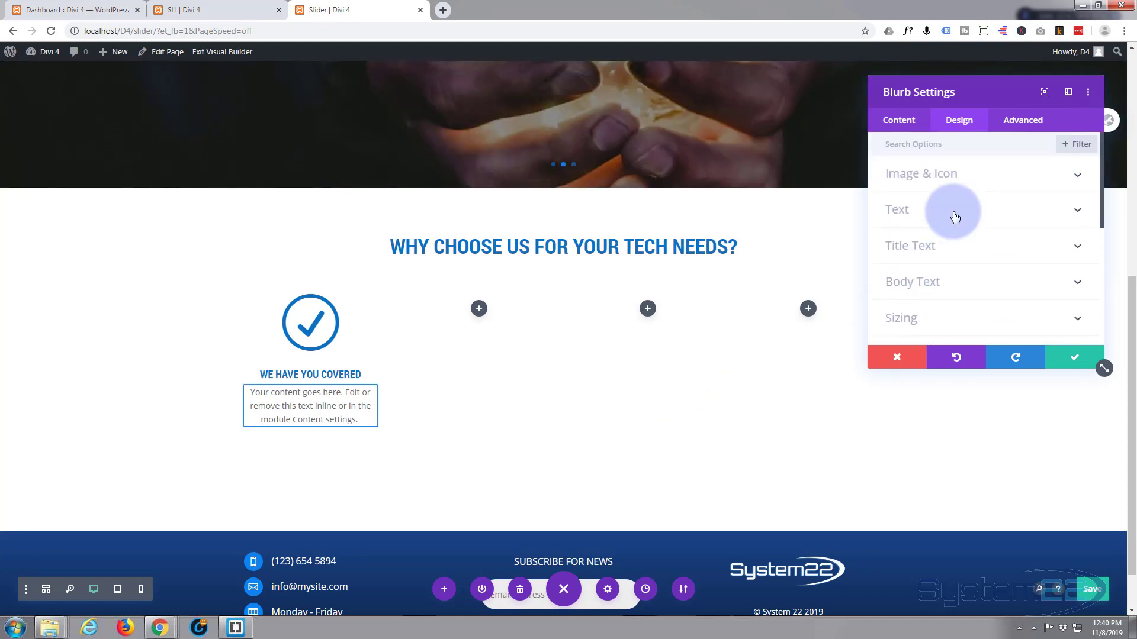
left_click(965, 179)
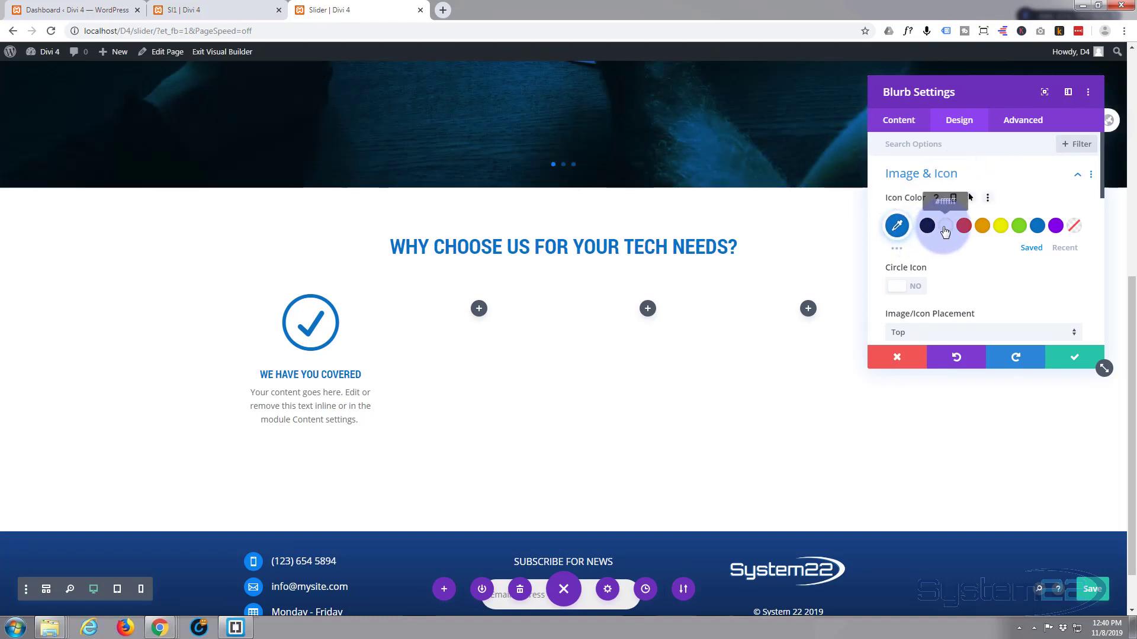
left_click(945, 231)
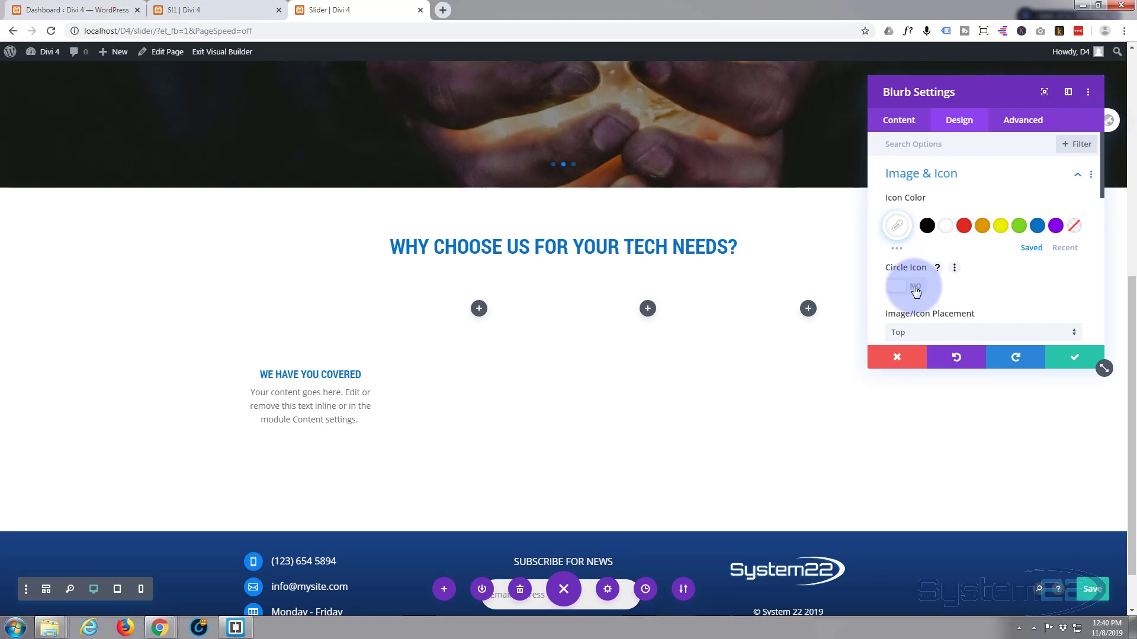
left_click(915, 288)
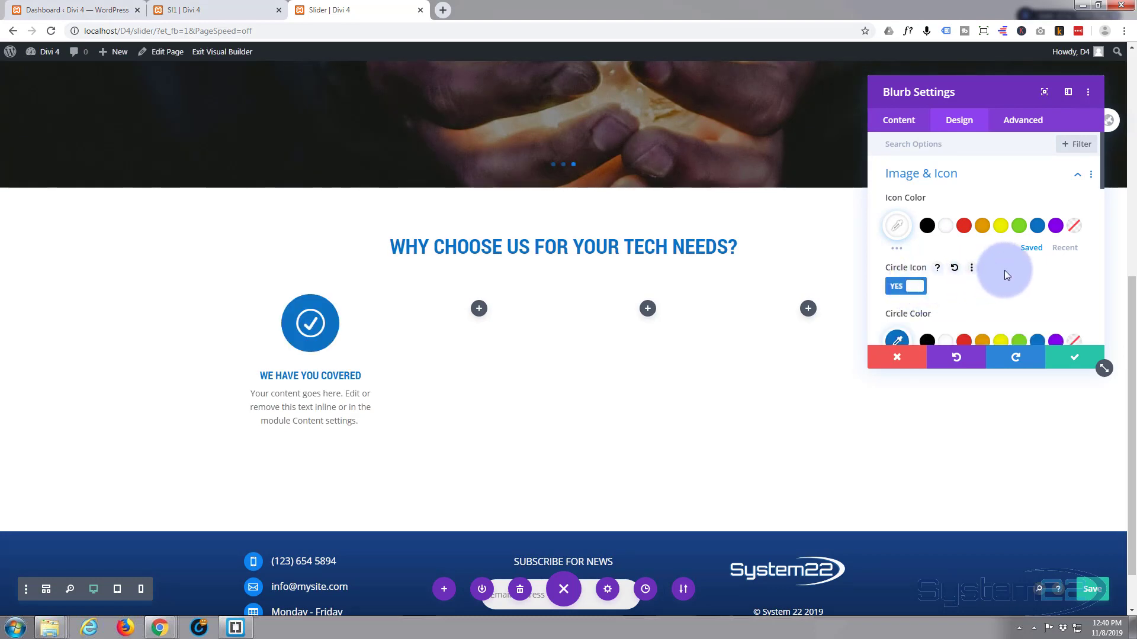
scroll(1005, 270, "down", 1)
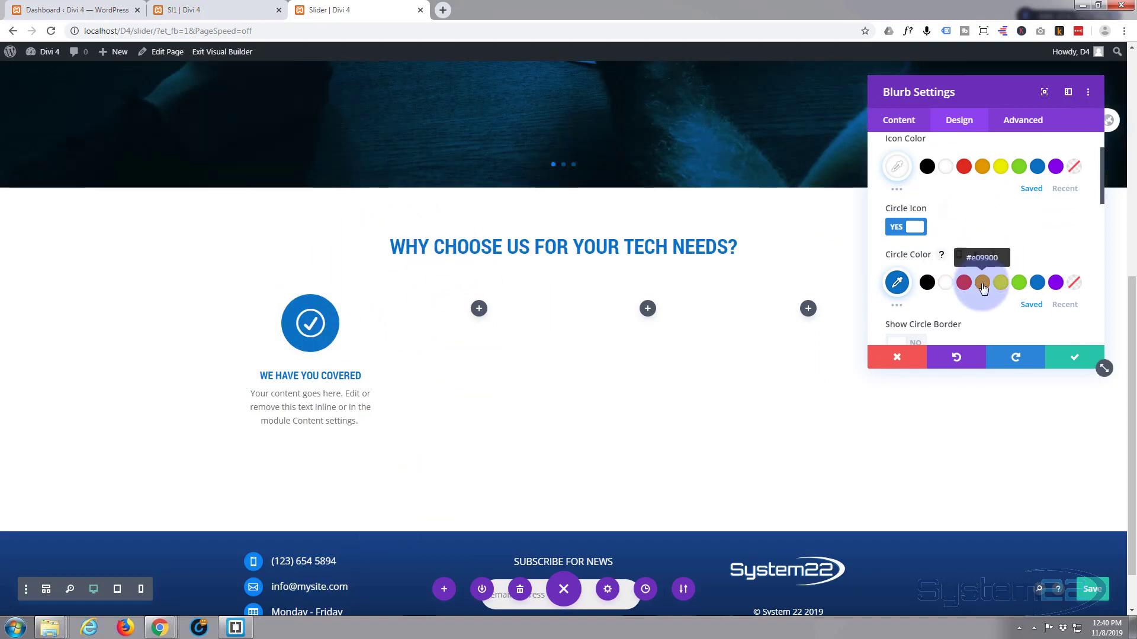
left_click(982, 284)
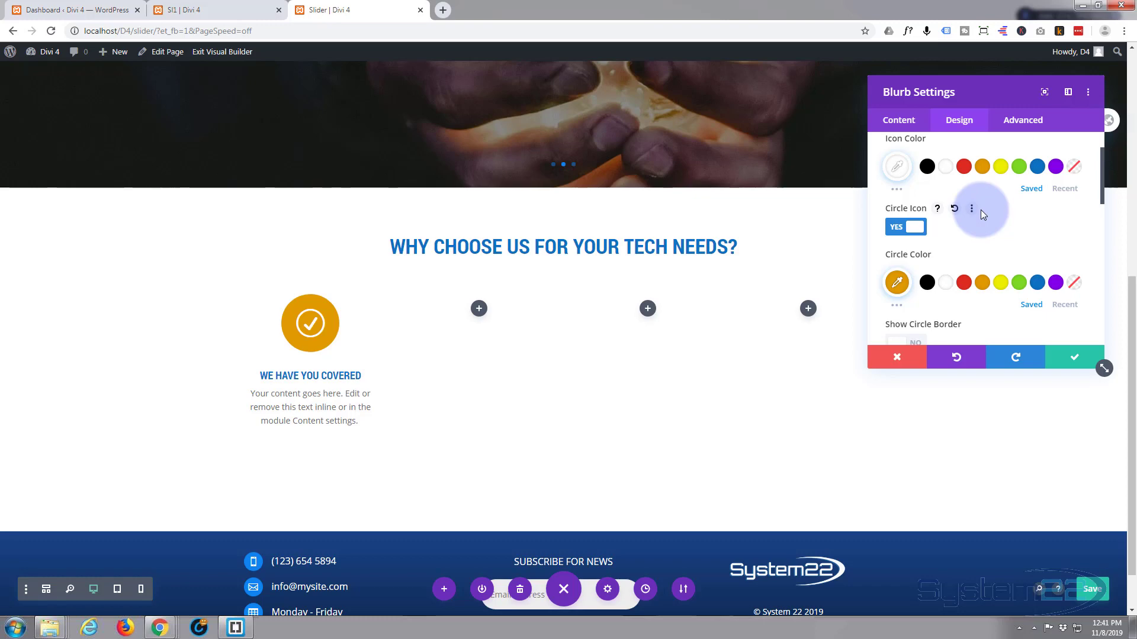
Give the "We Have You Covered" blurb a 2px blue border along its bottom edge only
scroll(981, 213, "down", 2)
scroll(981, 215, "down", 4)
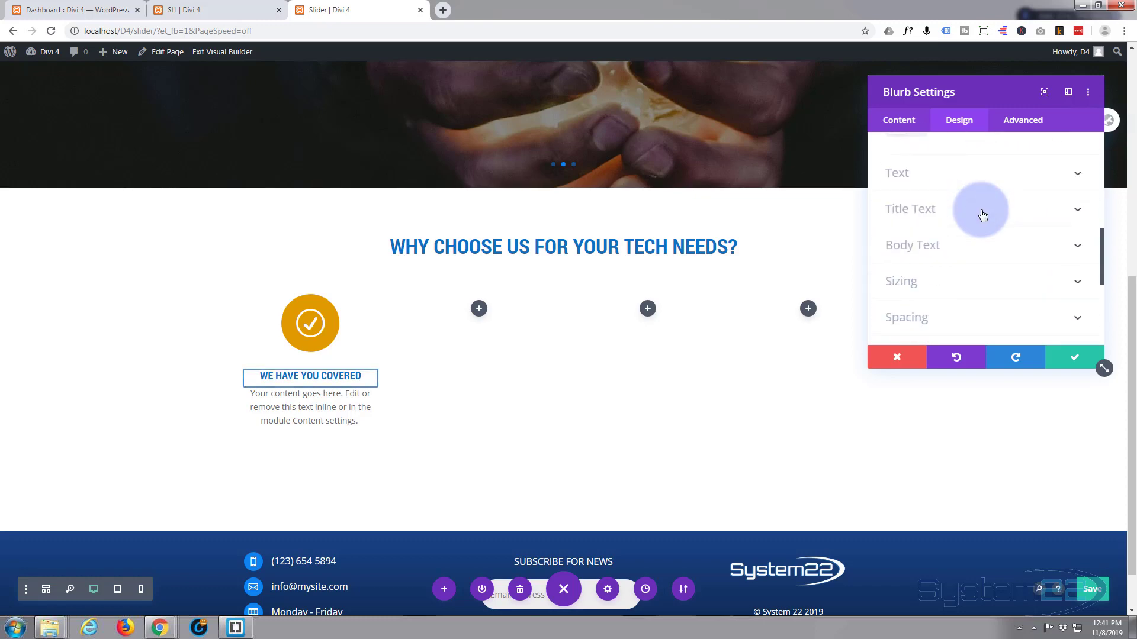
scroll(983, 215, "down", 1)
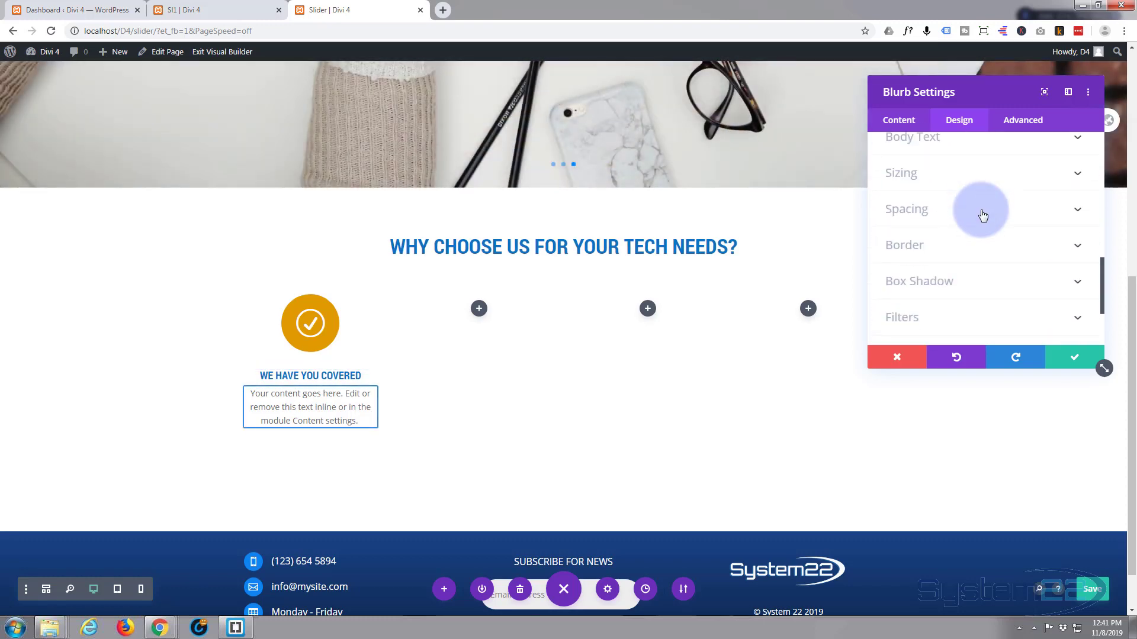
left_click(978, 247)
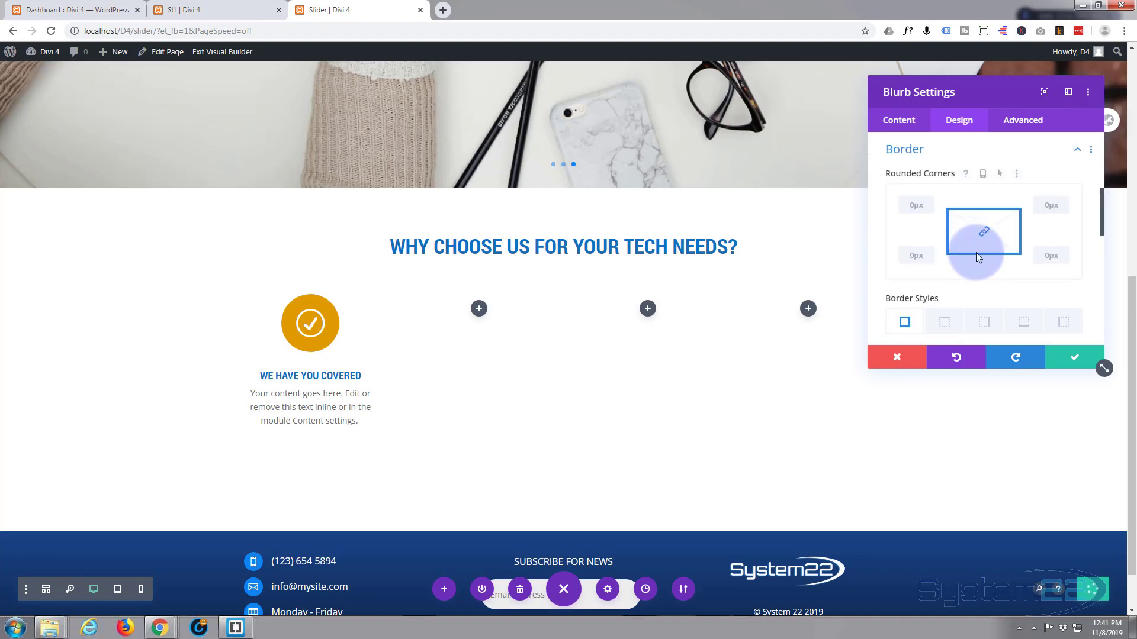
scroll(968, 279, "down", 1)
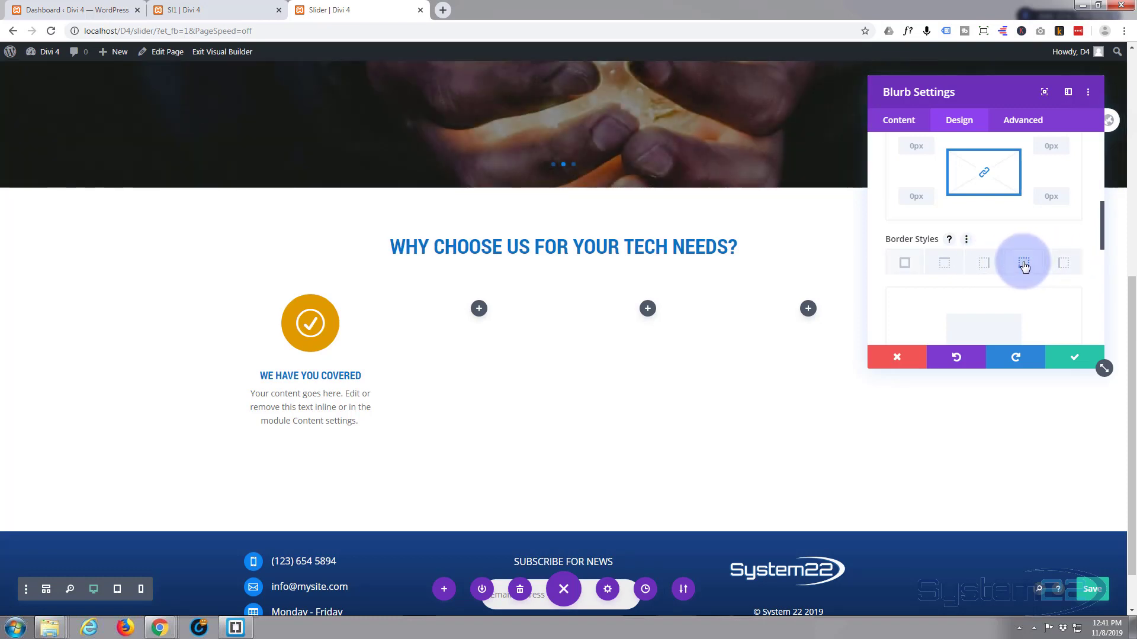
left_click(1024, 262)
scroll(964, 261, "down", 2)
scroll(964, 261, "down", 1)
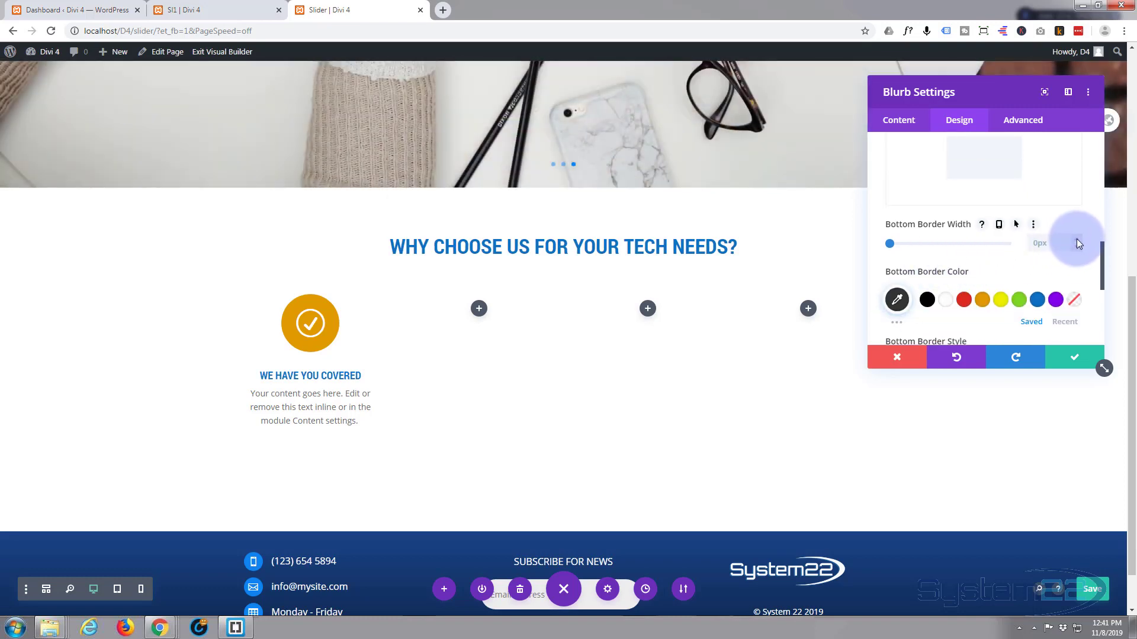
left_click(1078, 240)
left_click(1078, 241)
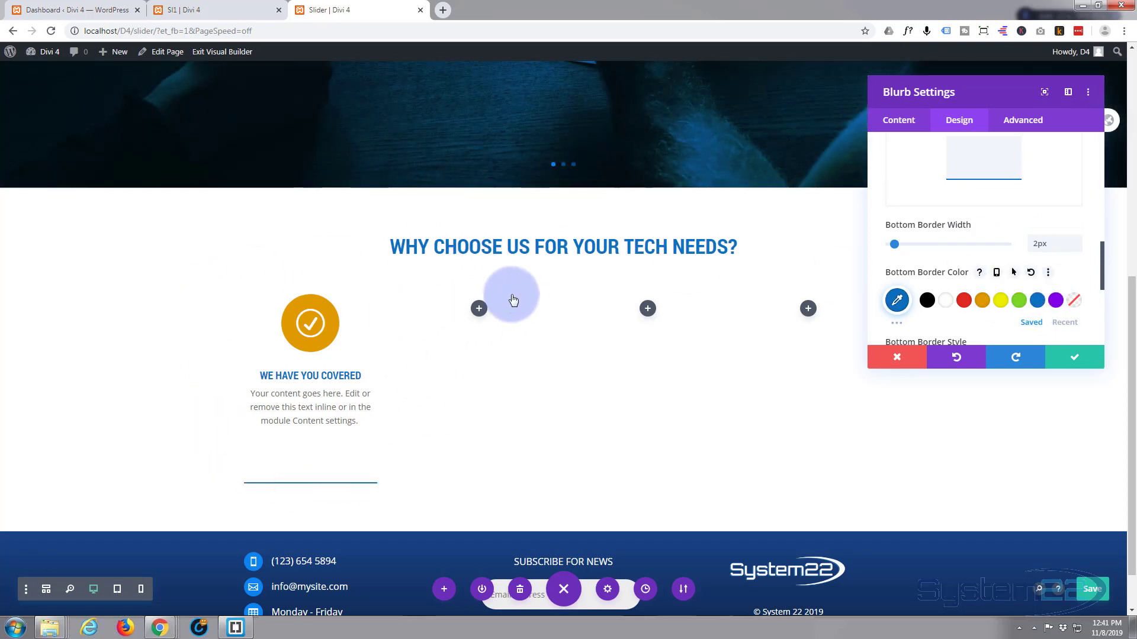
Apply the box shadow preset that falls below the blurb
scroll(875, 217, "down", 3)
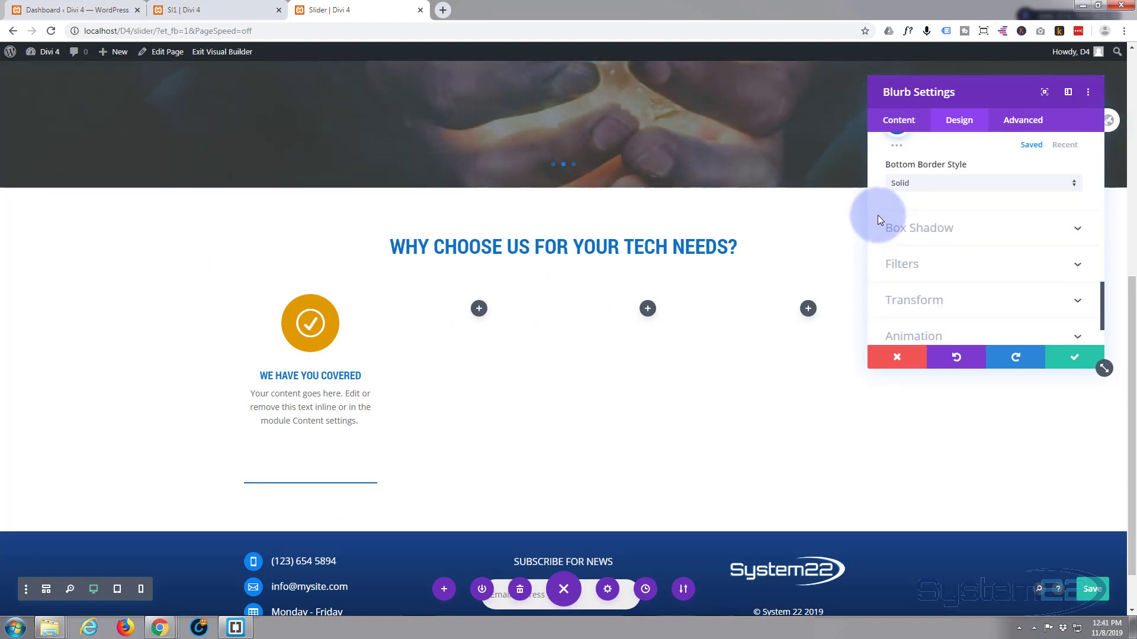
left_click(971, 229)
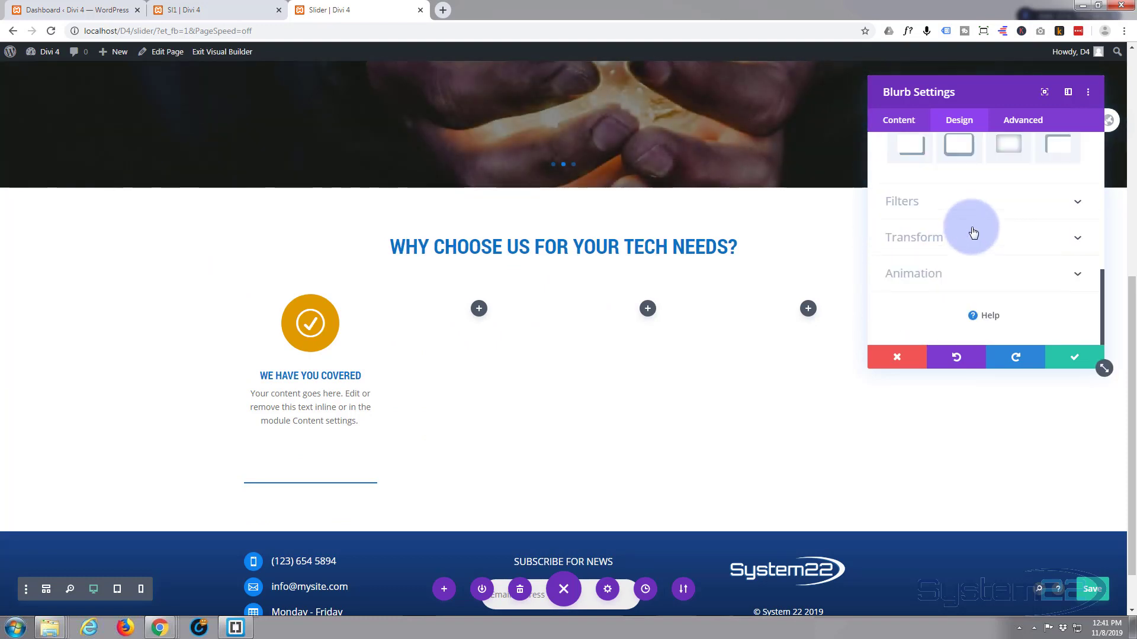
left_click(1058, 209)
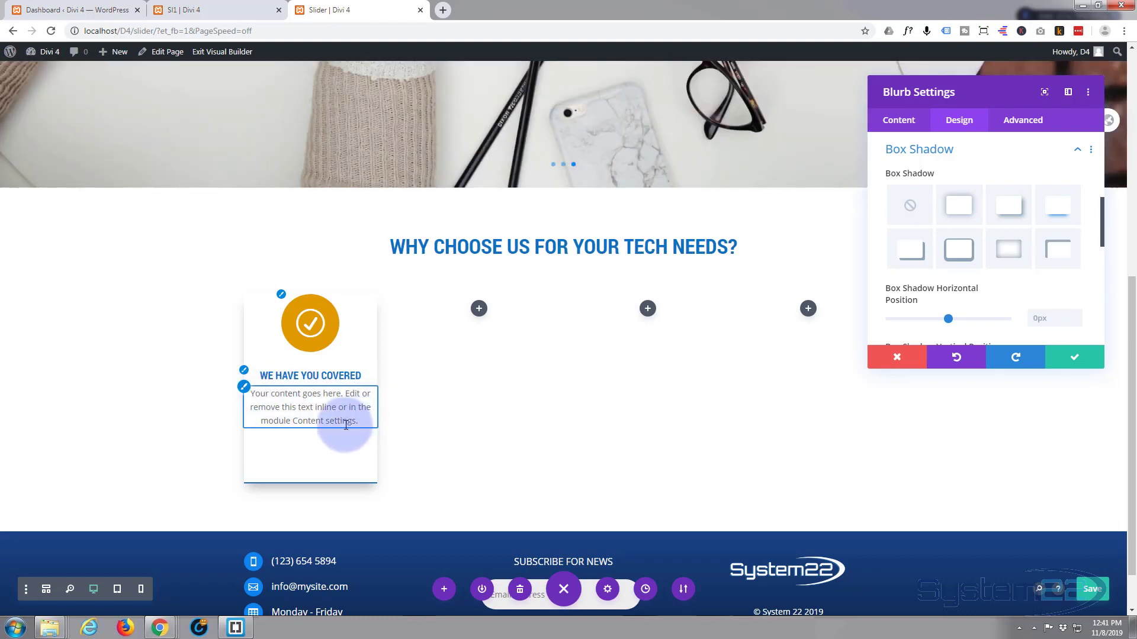
Set the blurb's padding to 20px on all four sides, linking top with bottom and left with right
scroll(942, 210, "up", 2)
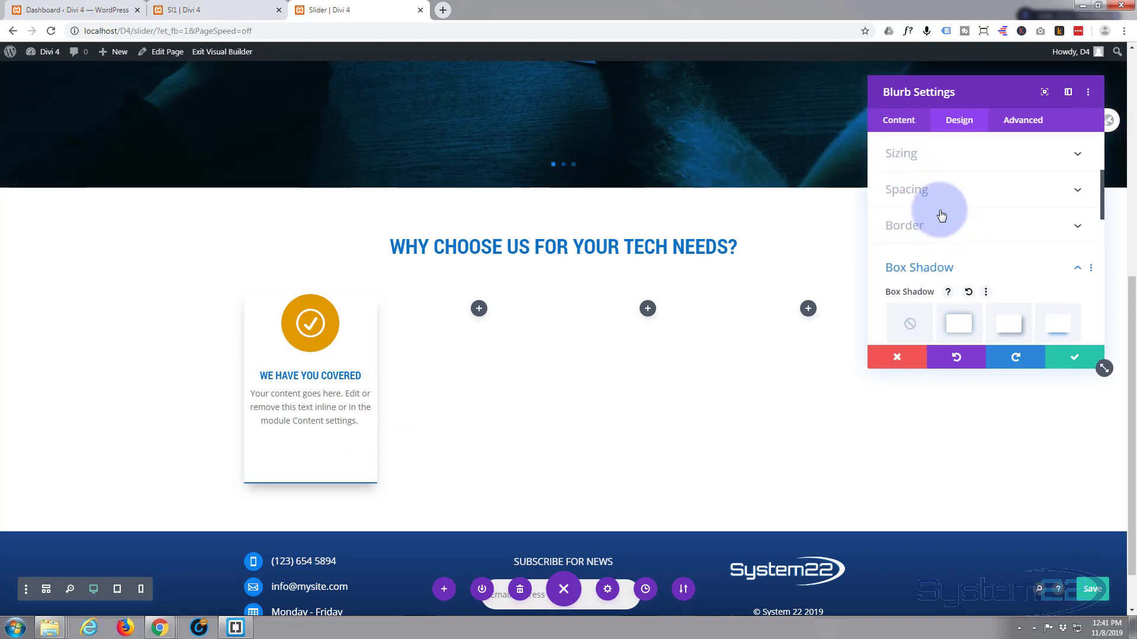
left_click(948, 199)
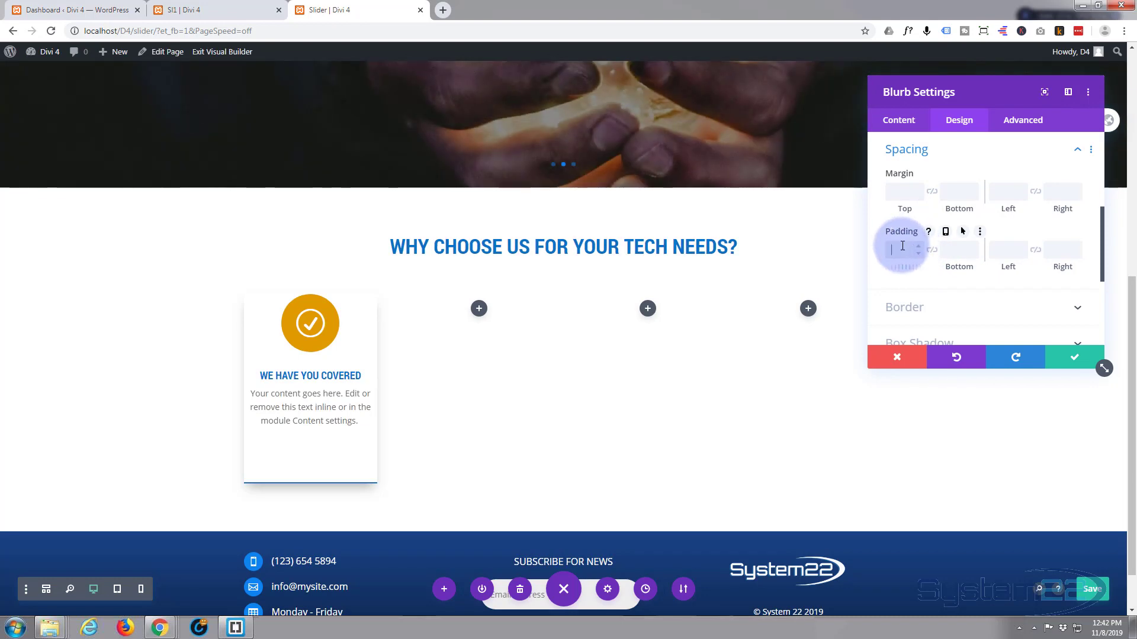
left_click(911, 246)
type("20")
left_click(934, 250)
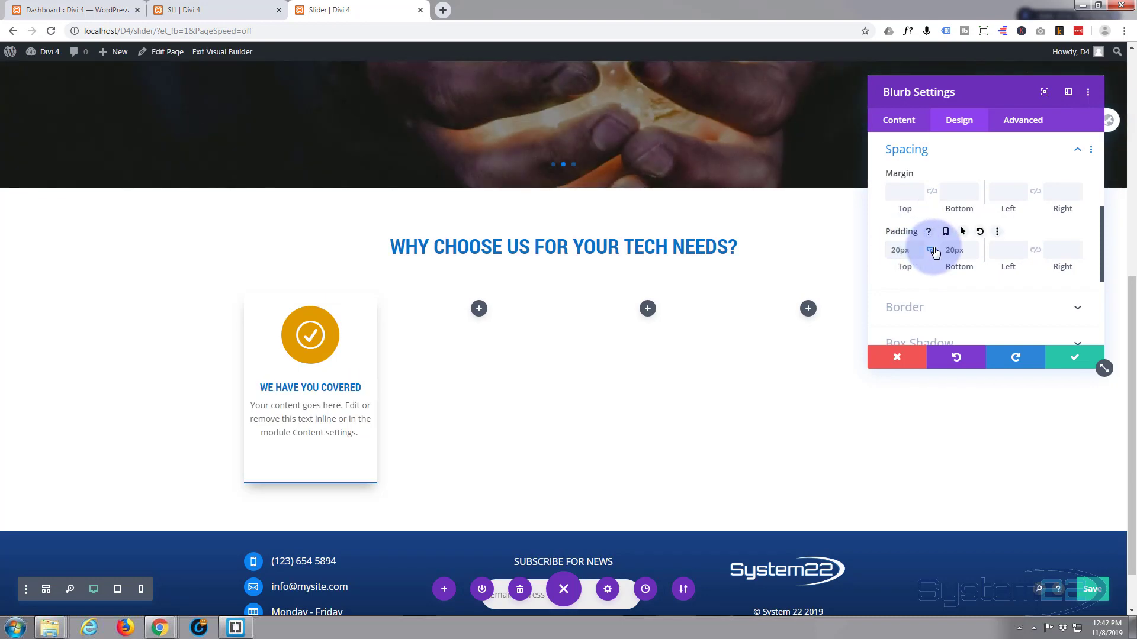
left_click(1001, 256)
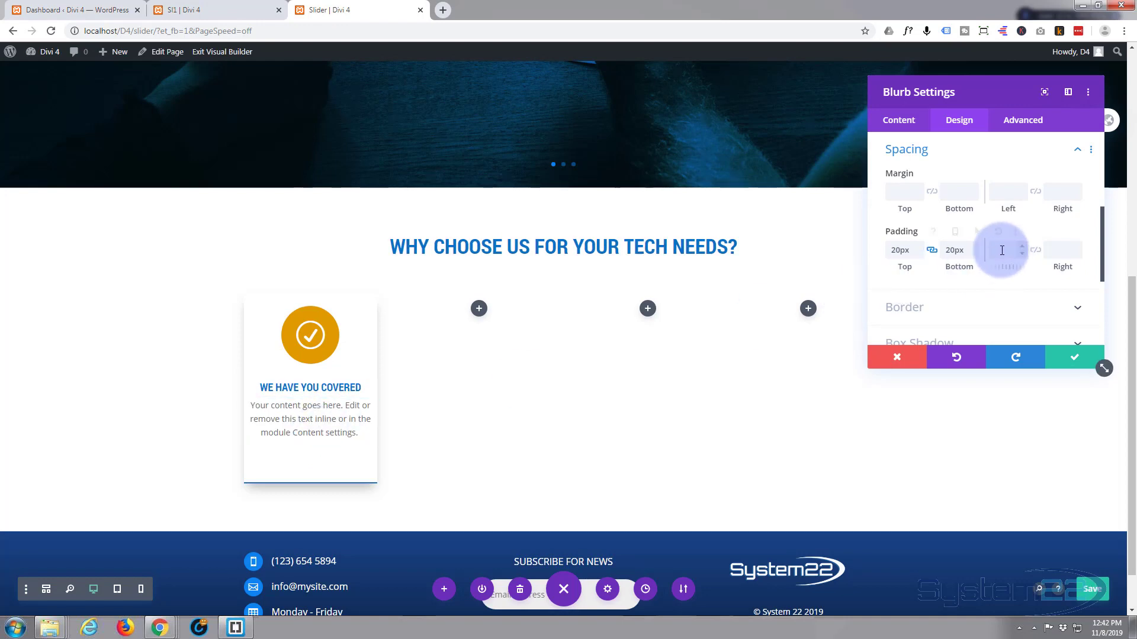
left_click(1035, 251)
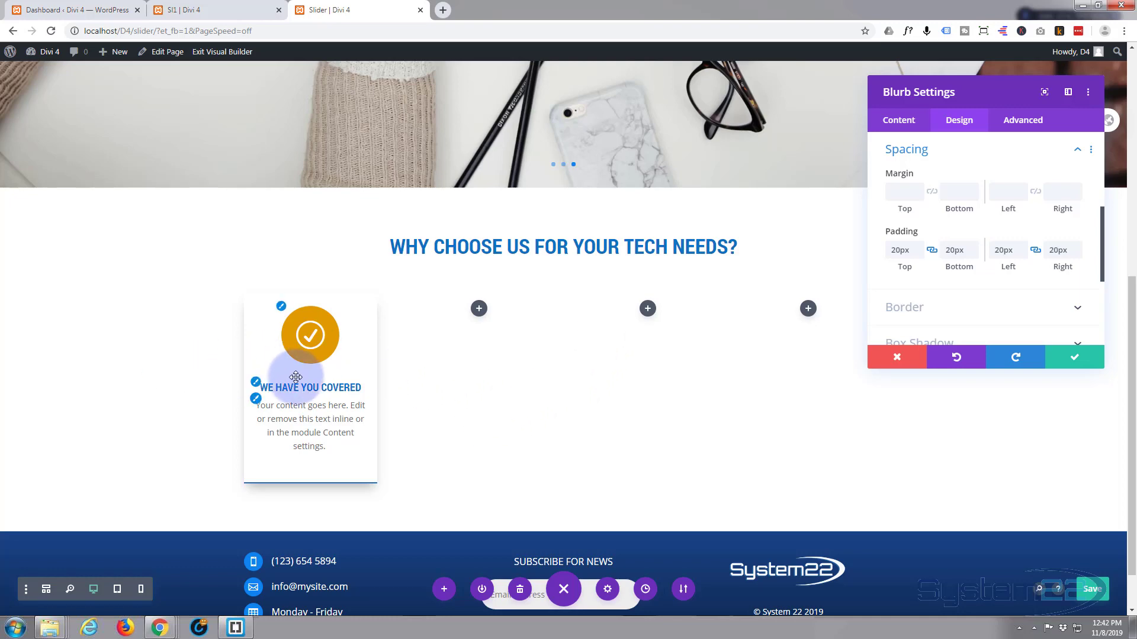
Check the hover effect on the example page and enable separate hover values for the blurb's Transform setting
left_click(196, 10)
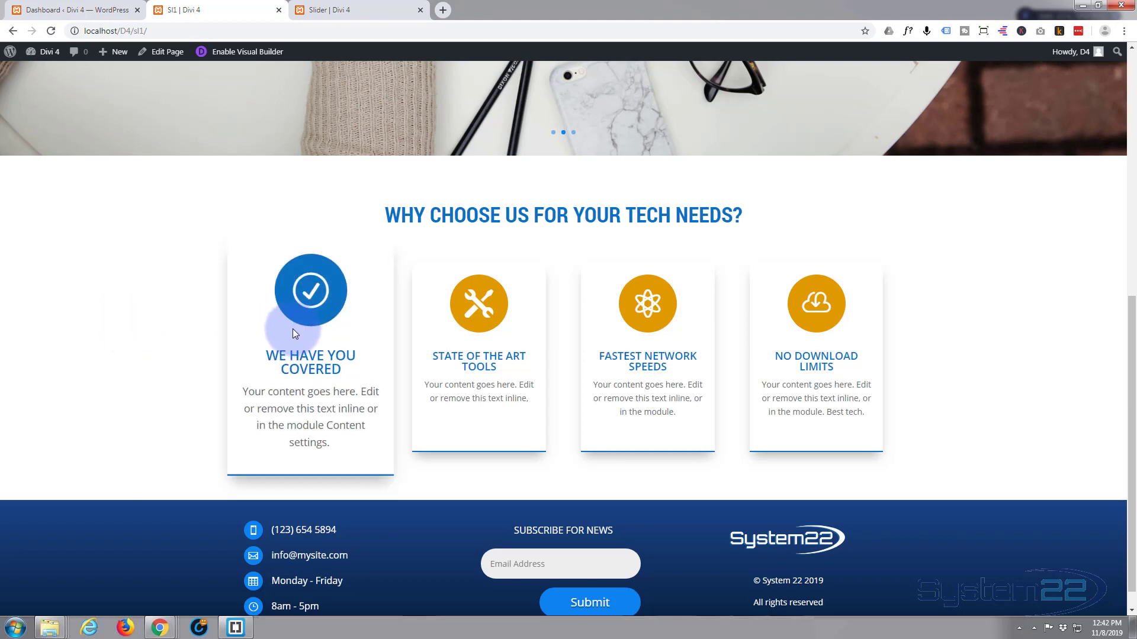
left_click(350, 12)
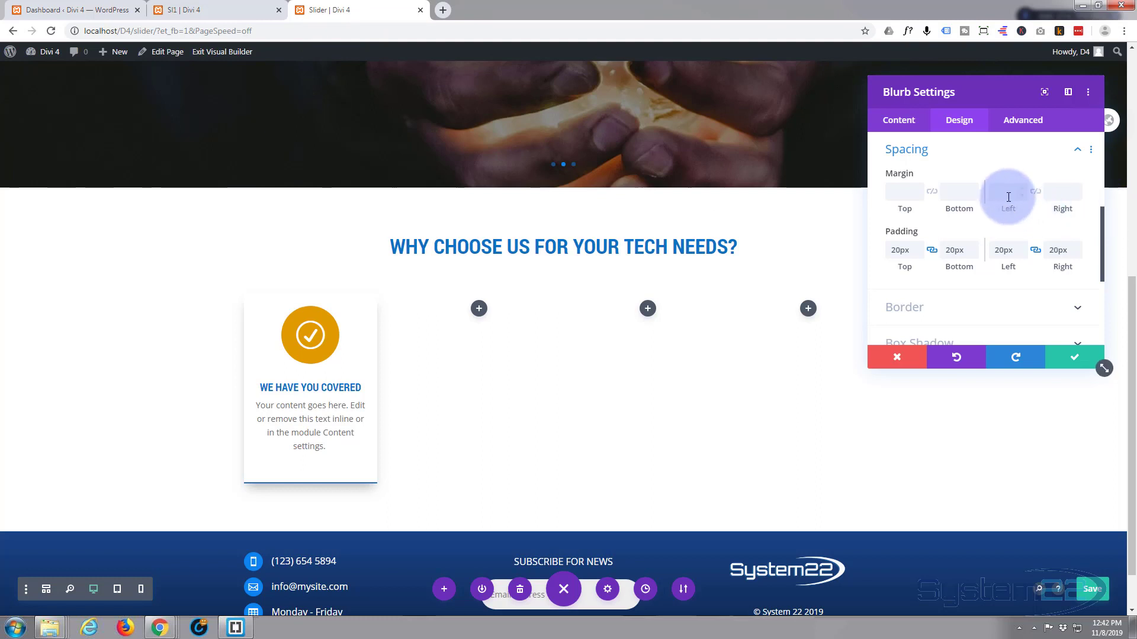
left_click(953, 153)
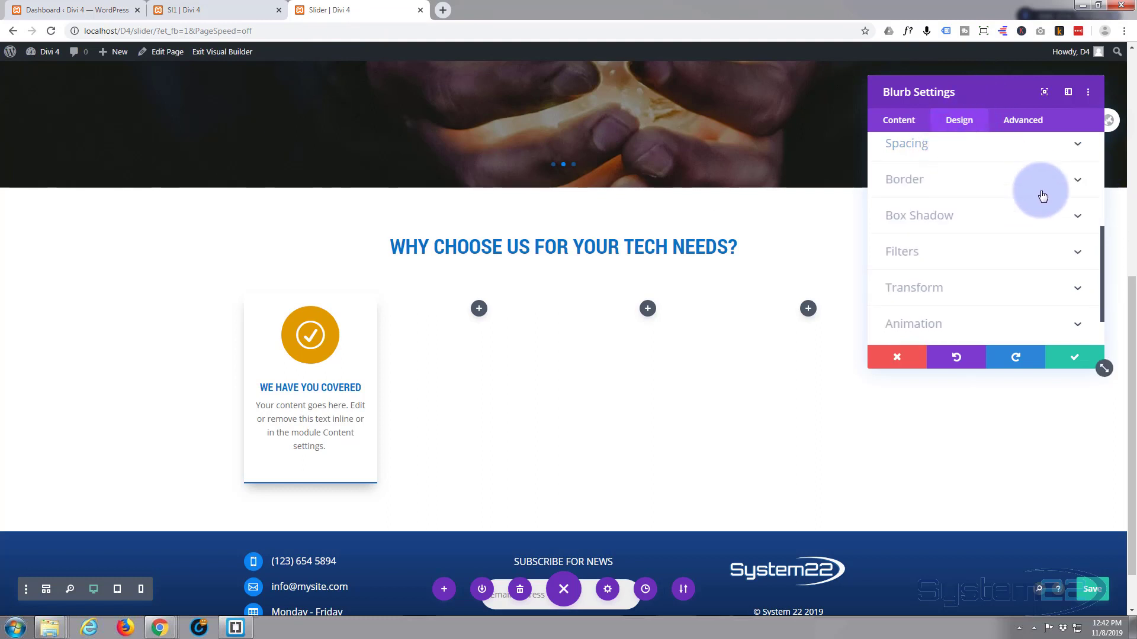
scroll(1005, 206, "down", 1)
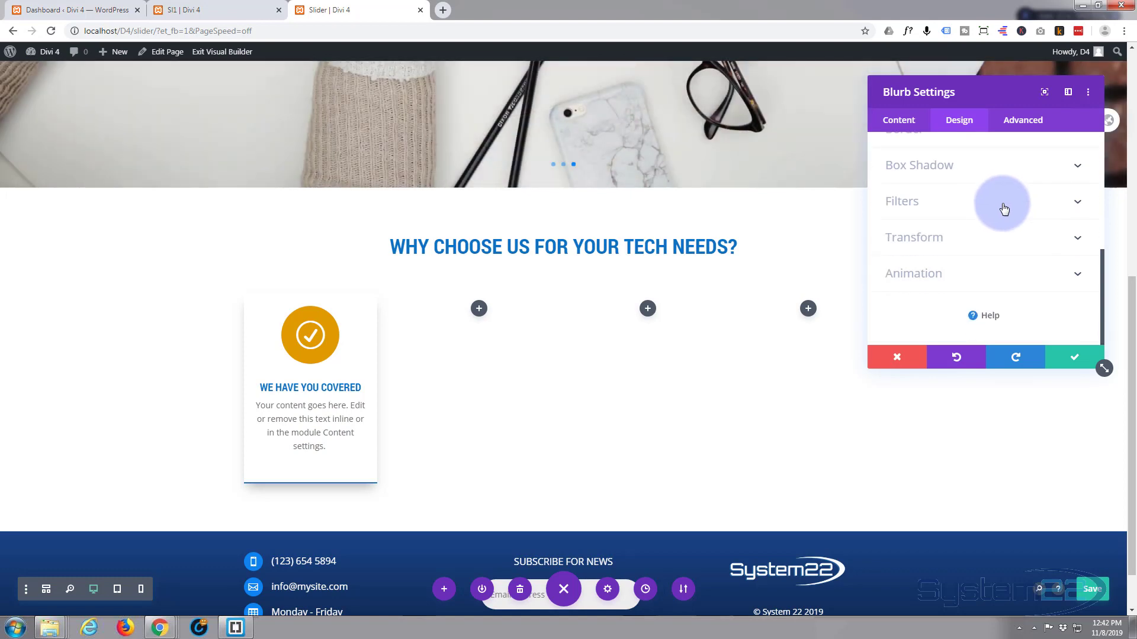
left_click(956, 246)
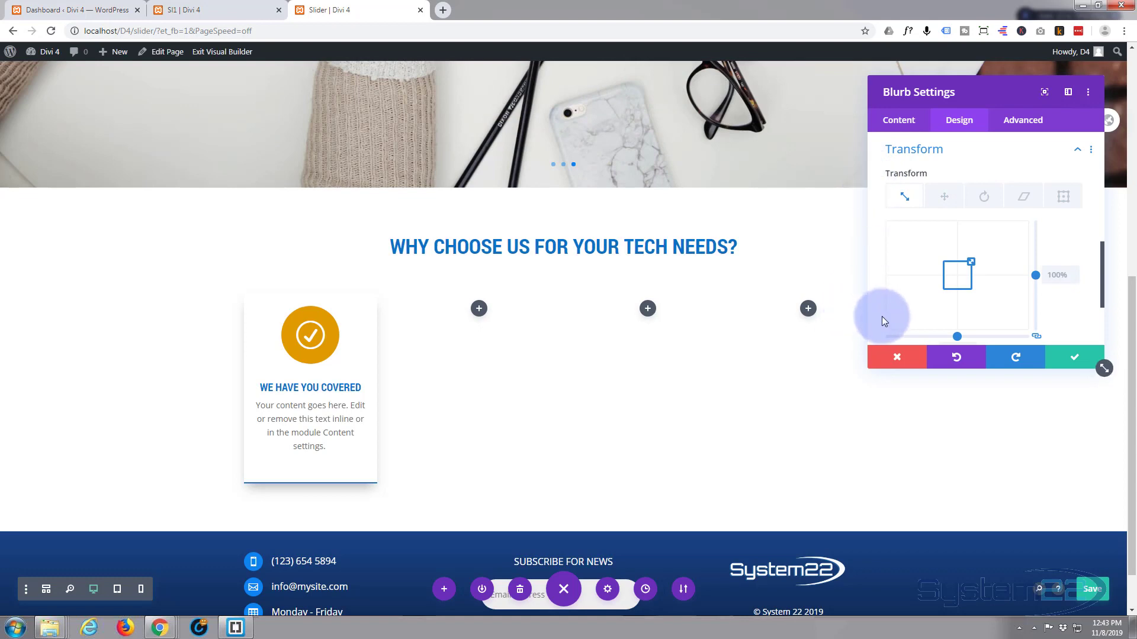
mouse_move(898, 174)
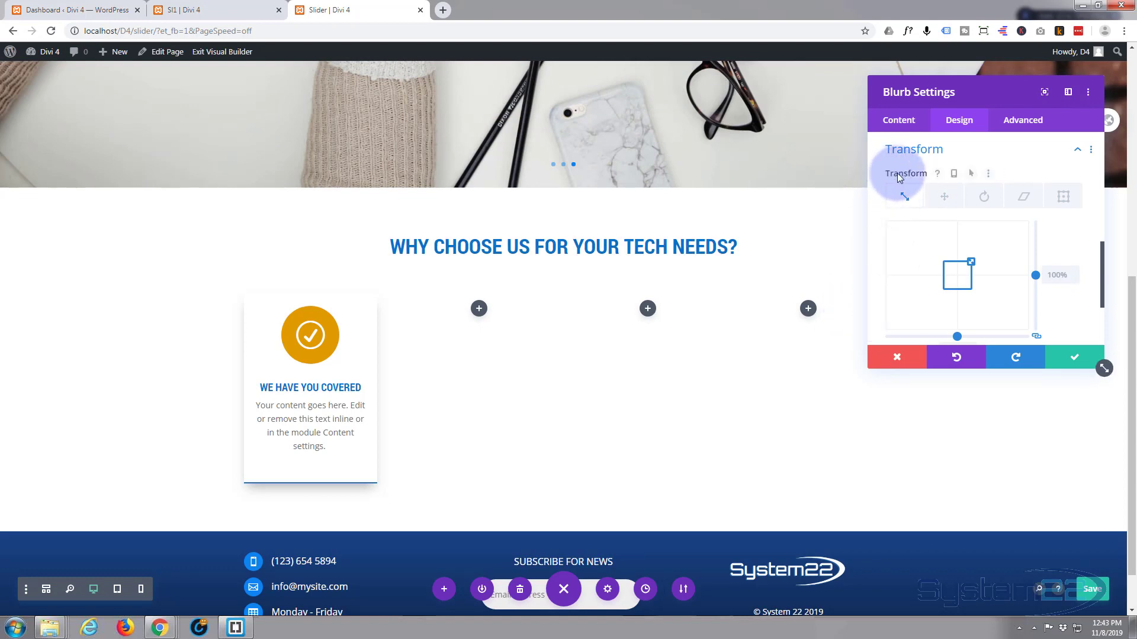
left_click(971, 174)
left_click(919, 198)
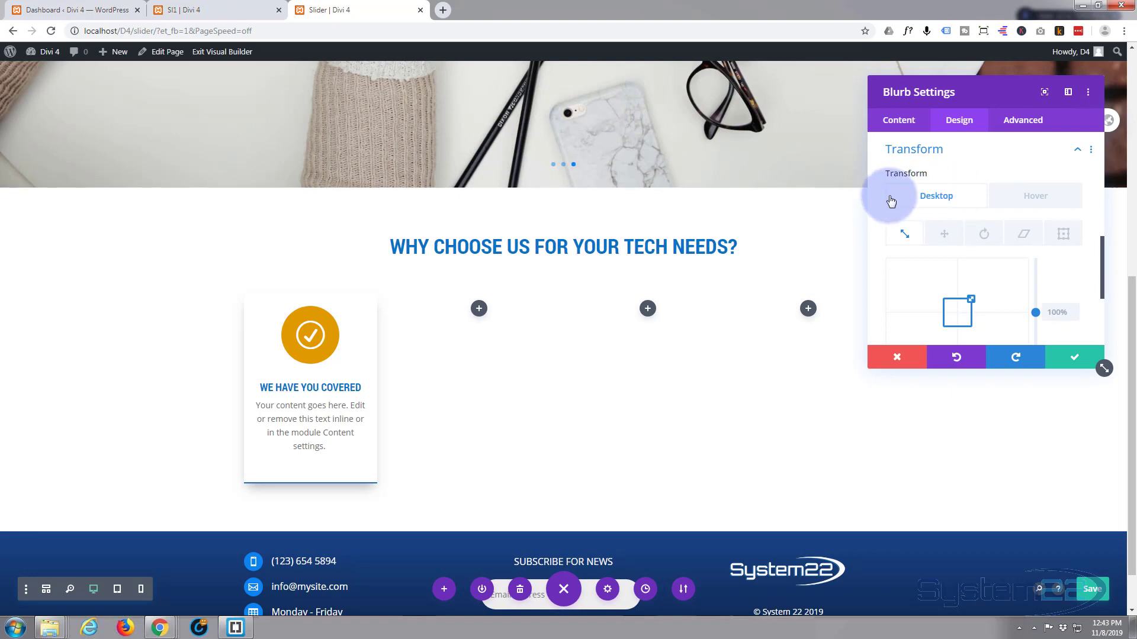
mouse_move(891, 200)
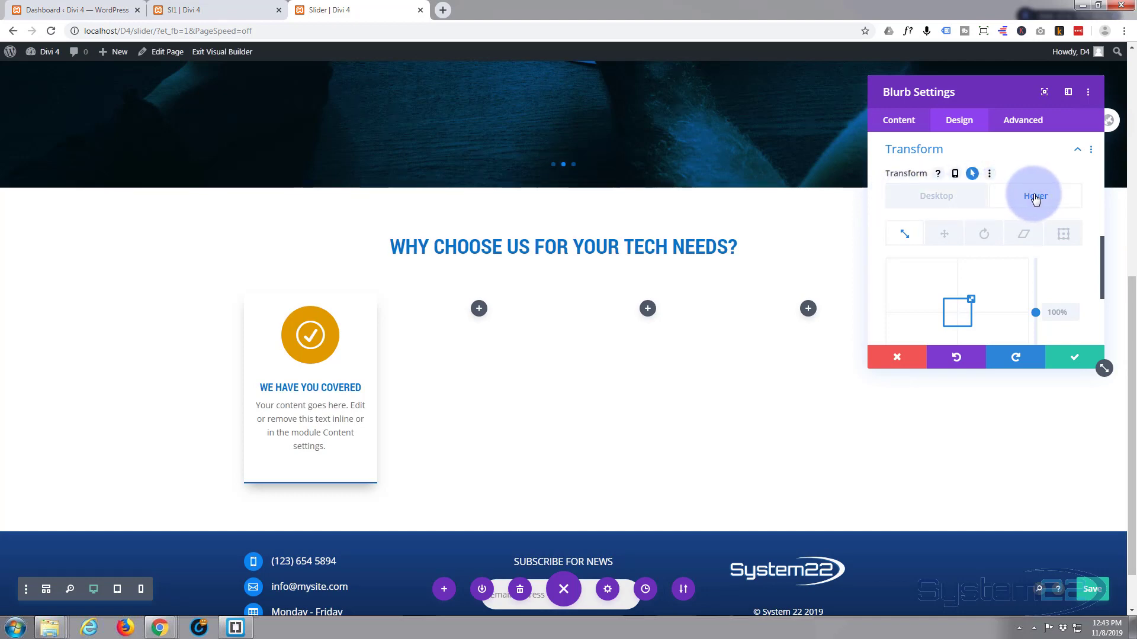
Scale the blurb to 125% on hover, keeping its horizontal and vertical scale linked
scroll(997, 244, "down", 1)
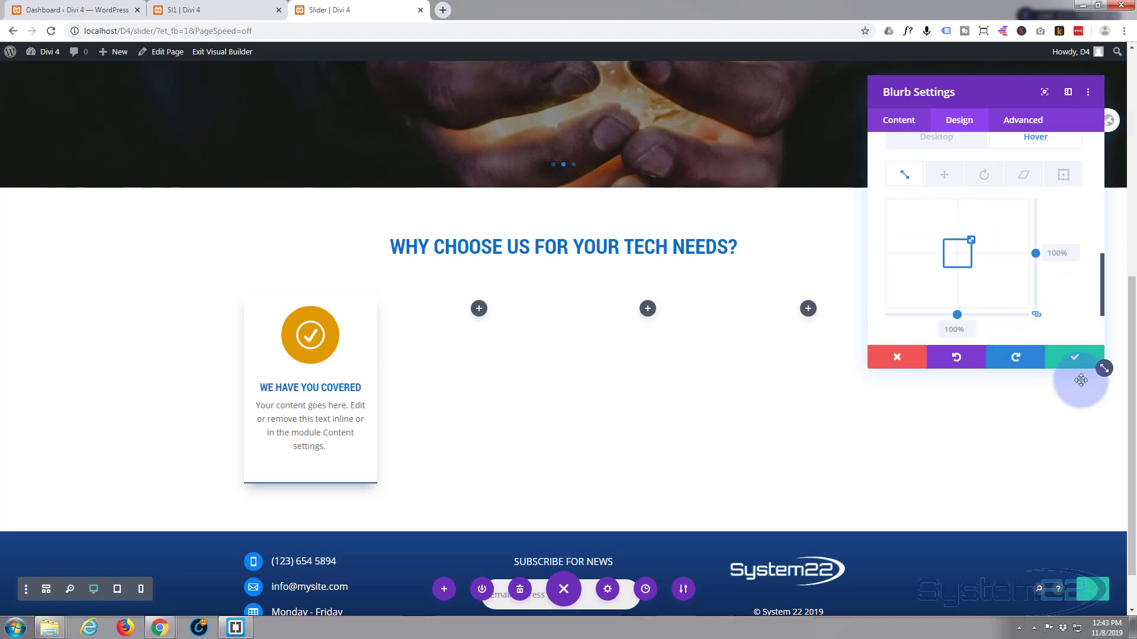
left_click_drag(1104, 369, 1104, 406)
left_click(971, 288)
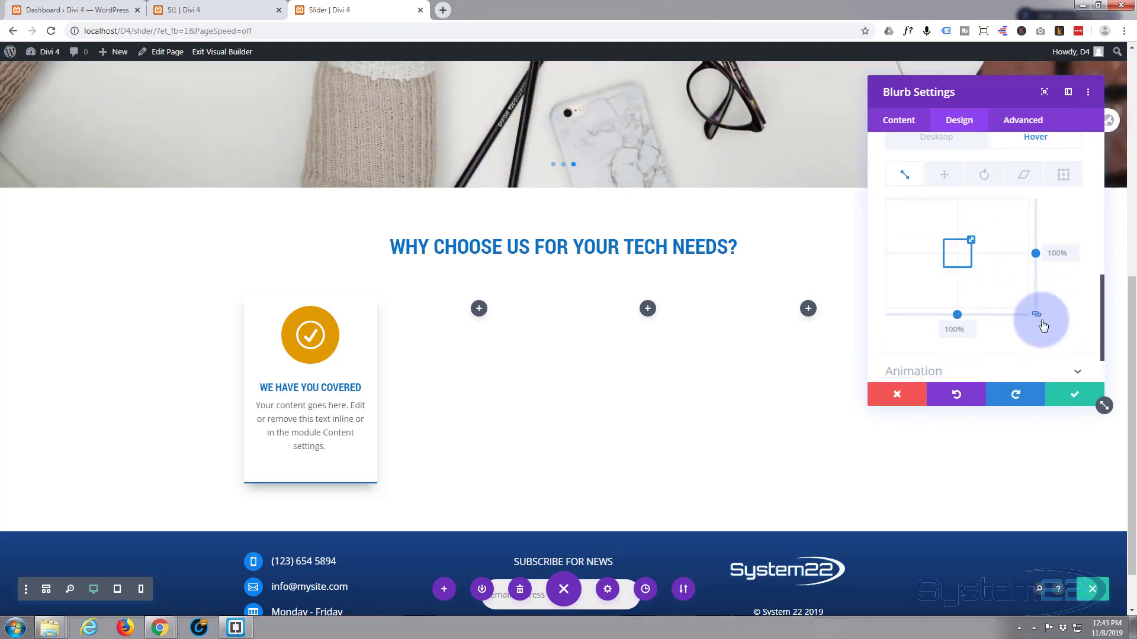
left_click(1037, 315)
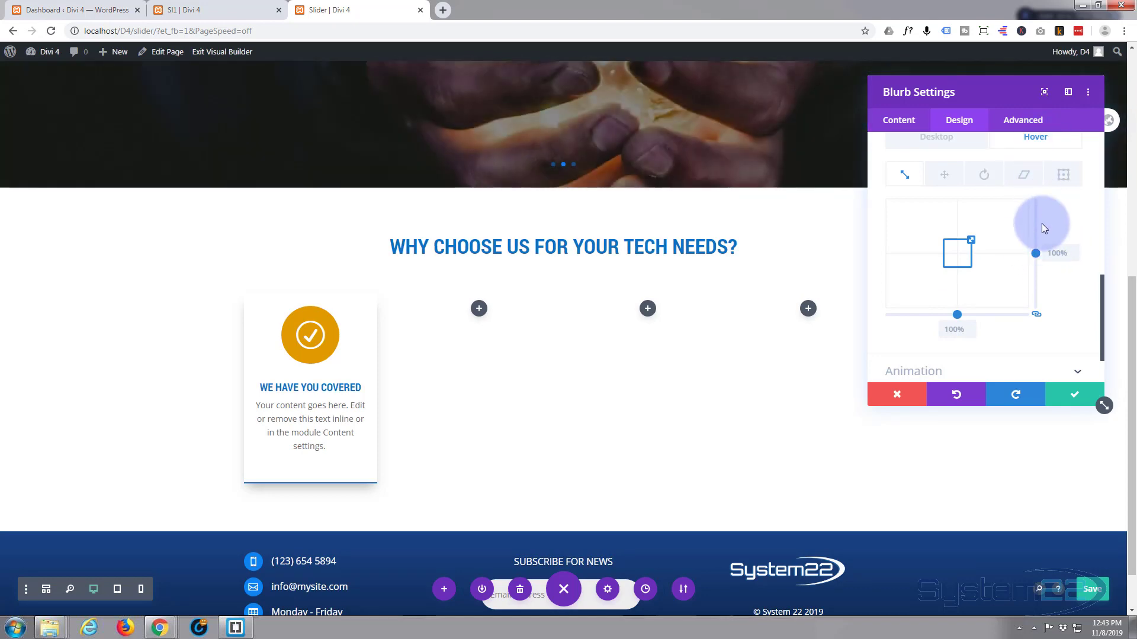
left_click_drag(1036, 253, 1076, 253)
left_click(1074, 246)
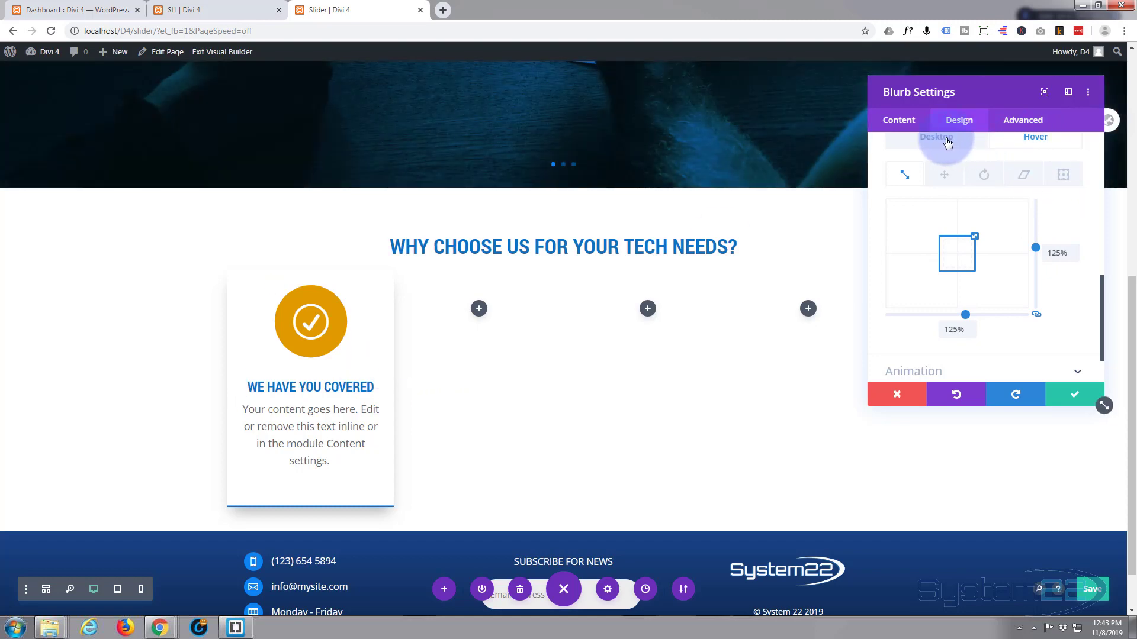
left_click(1048, 140)
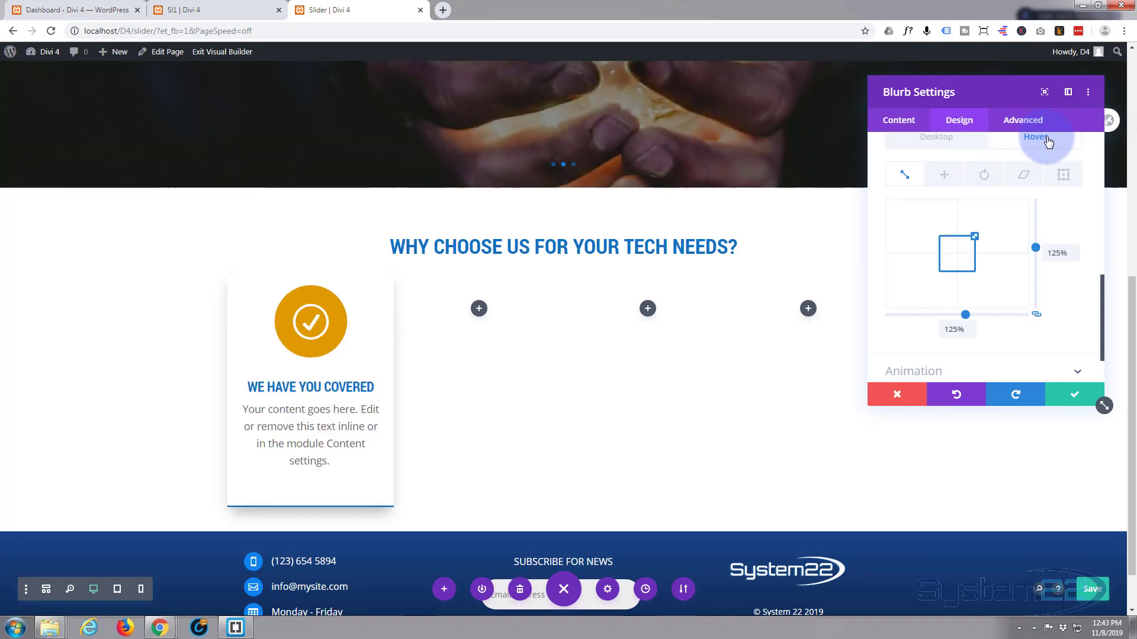
left_click_drag(1035, 249, 1037, 237)
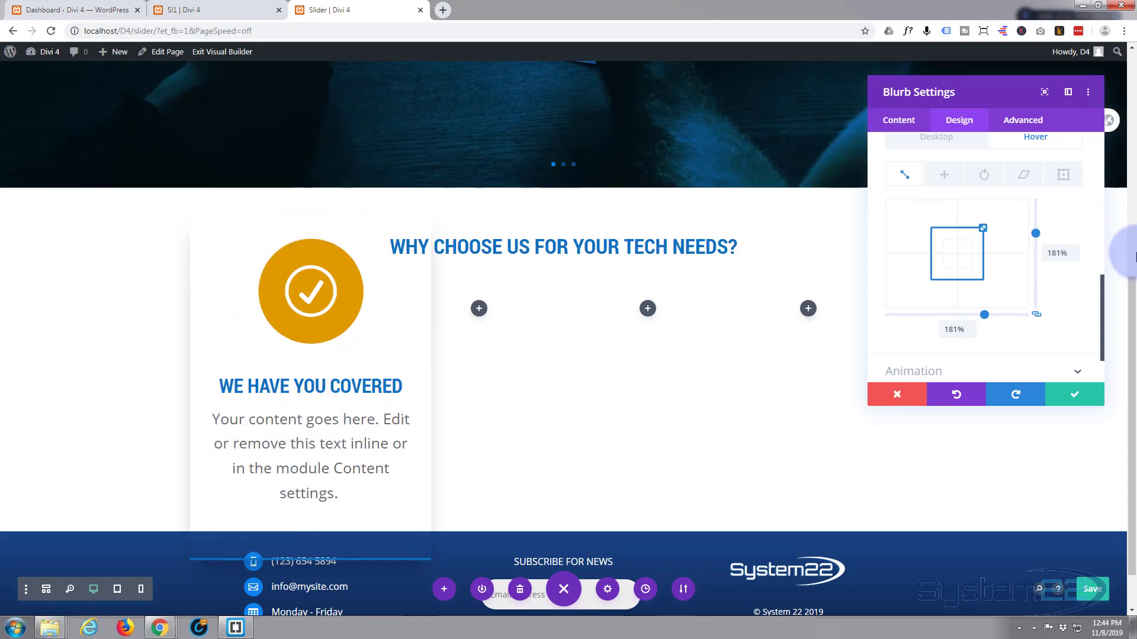
left_click_drag(1036, 237, 1034, 252)
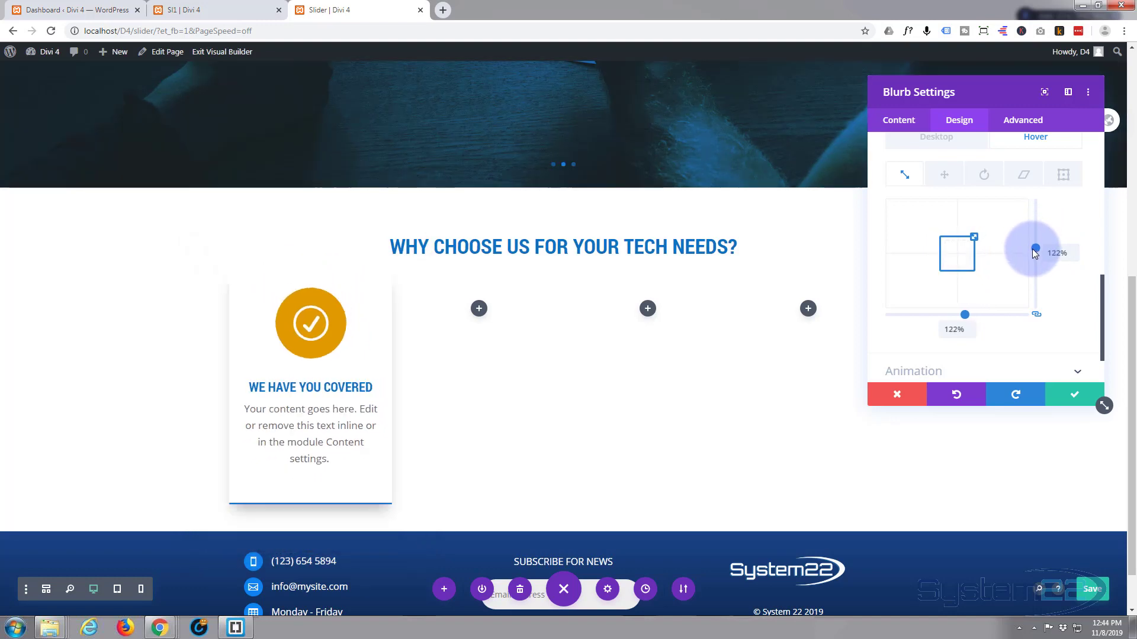
Enable hover values for the blurb icon's circle color, set the hover color to blue, and compare the desktop and hover states
scroll(1074, 253, "up", 5)
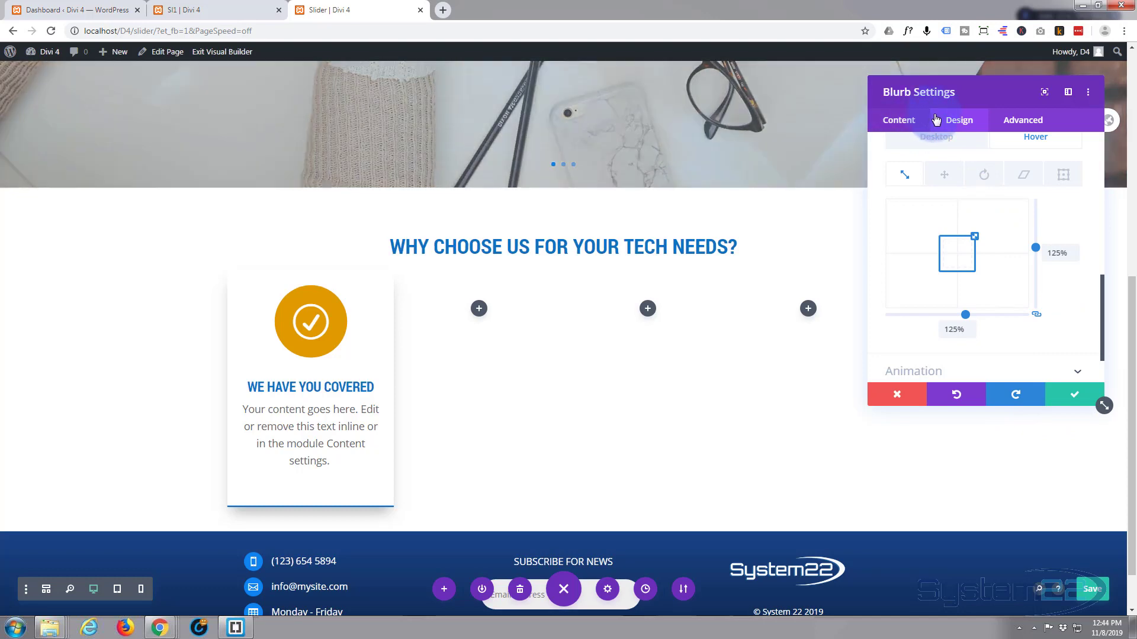
scroll(959, 166, "up", 2)
scroll(962, 157, "up", 4)
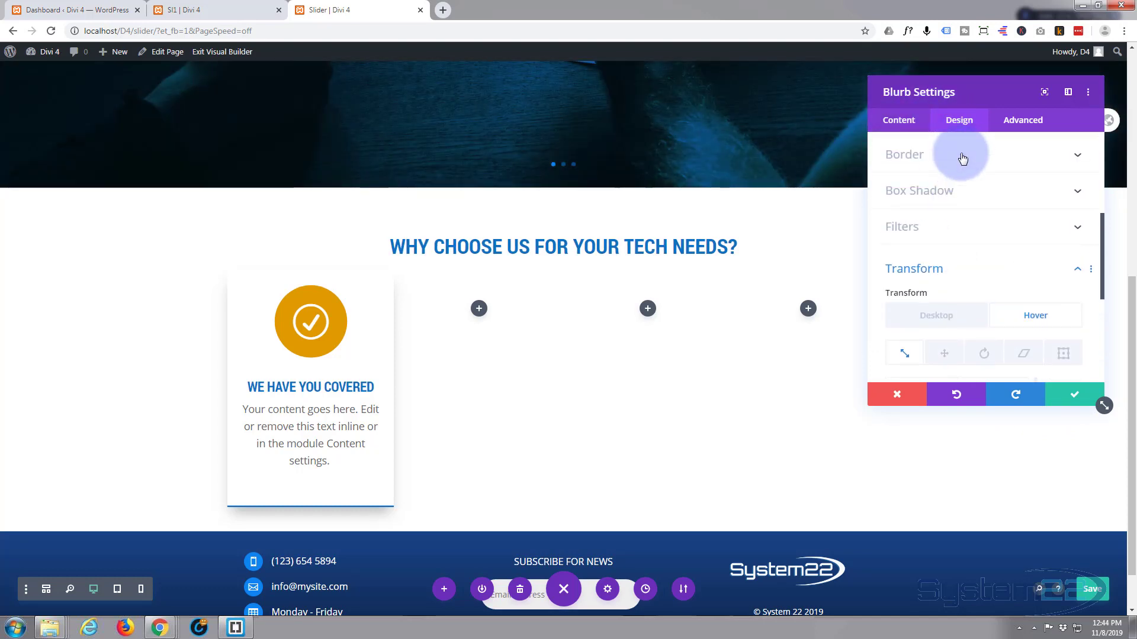
scroll(962, 164, "up", 2)
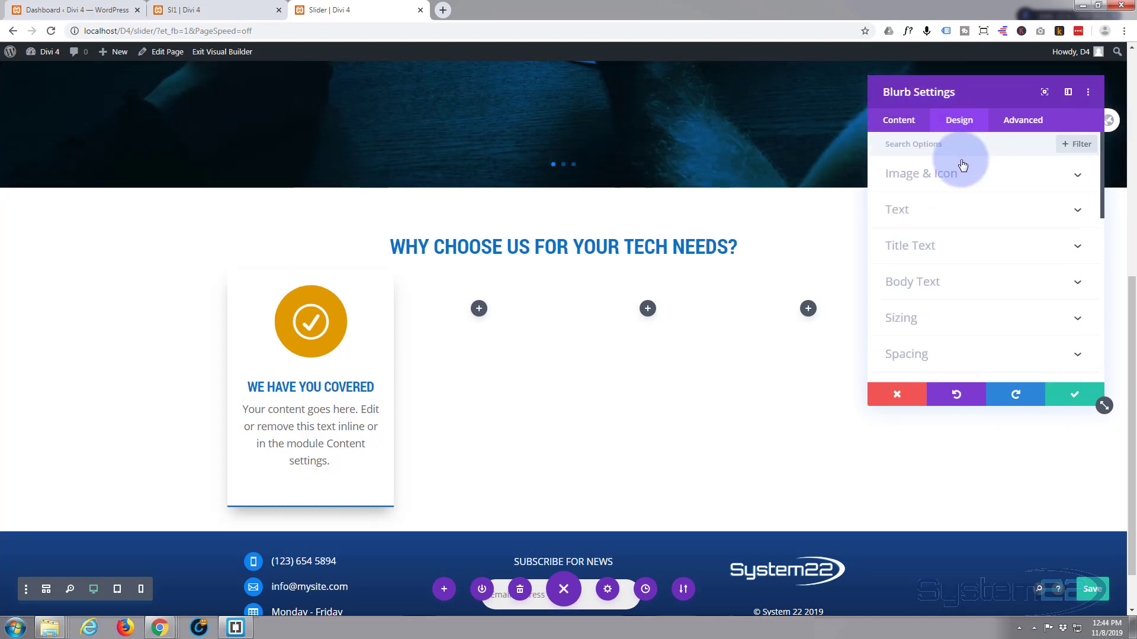
left_click(975, 178)
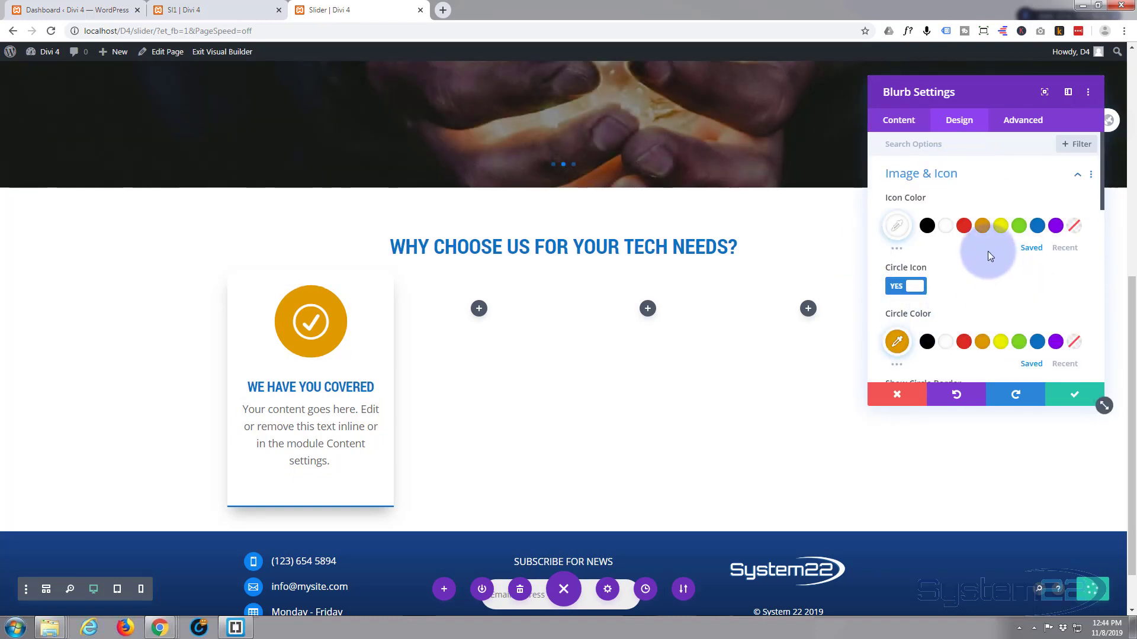
scroll(986, 251, "down", 1)
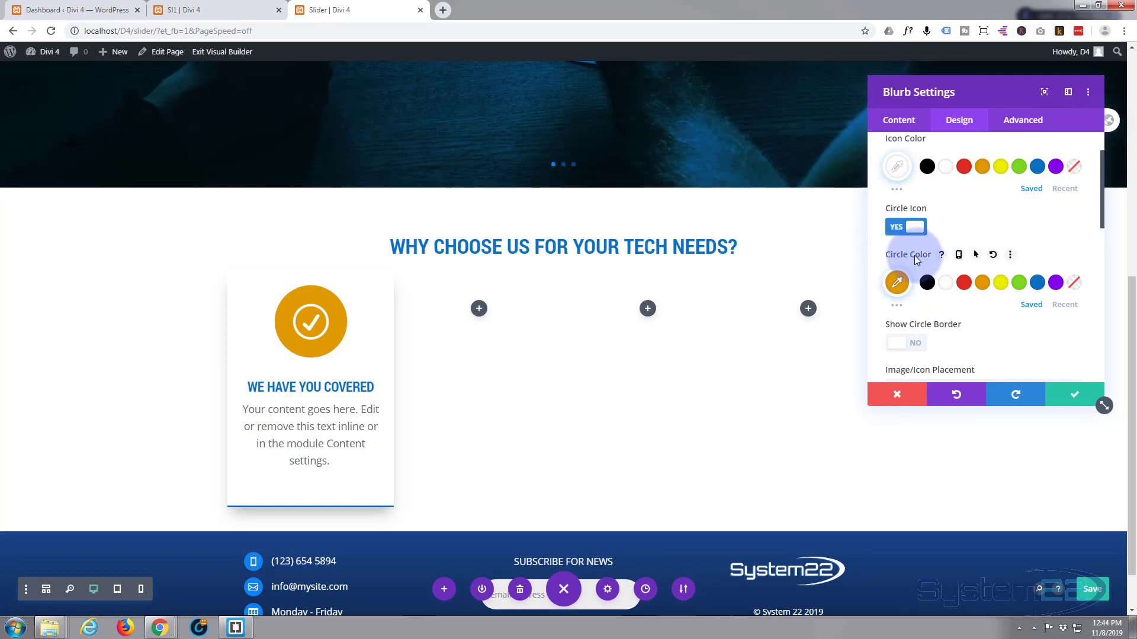
left_click(976, 254)
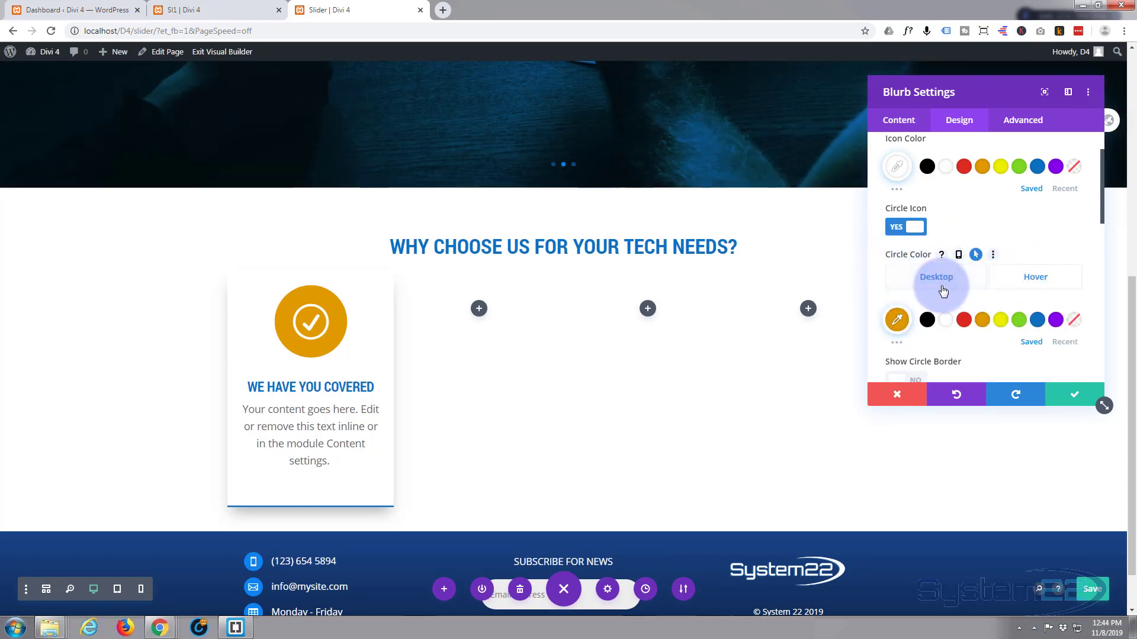
left_click(1040, 279)
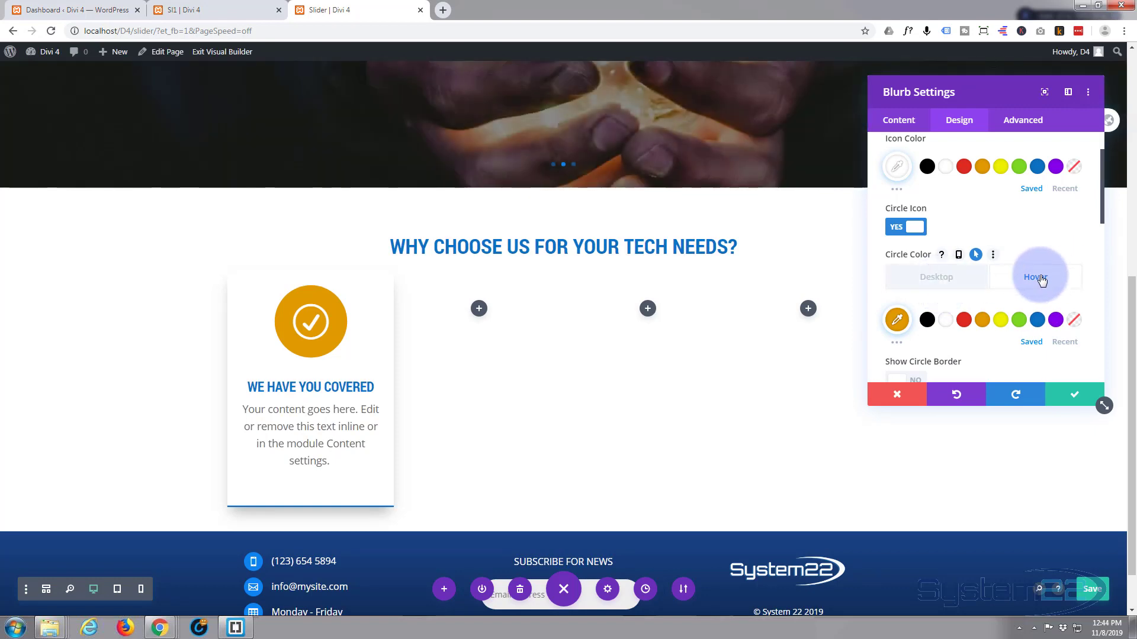
left_click(1038, 320)
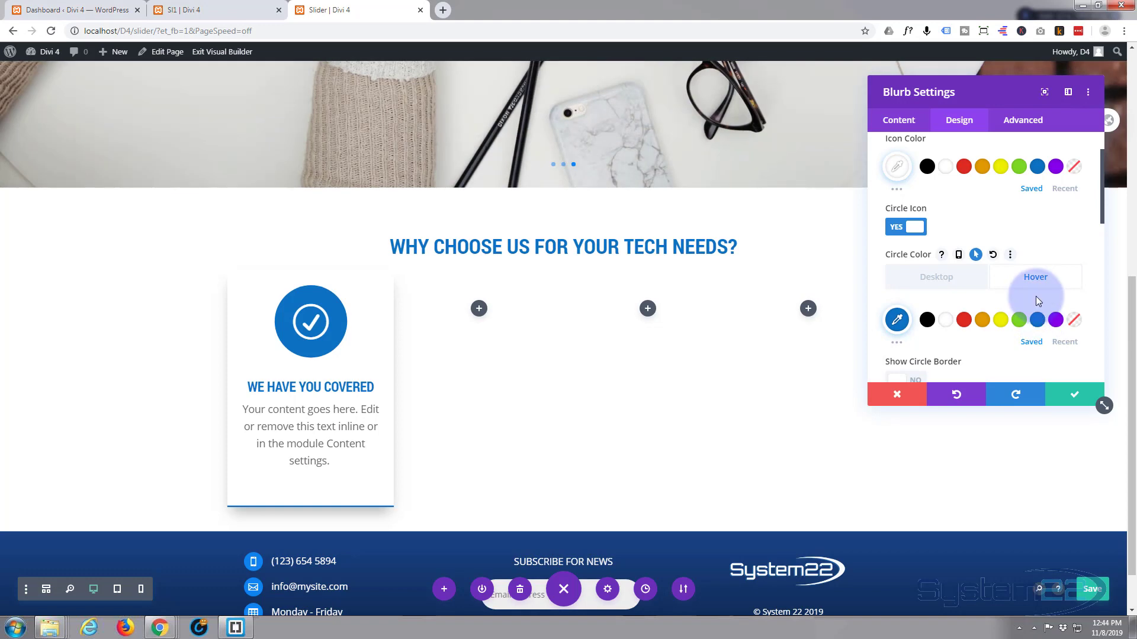
left_click(963, 280)
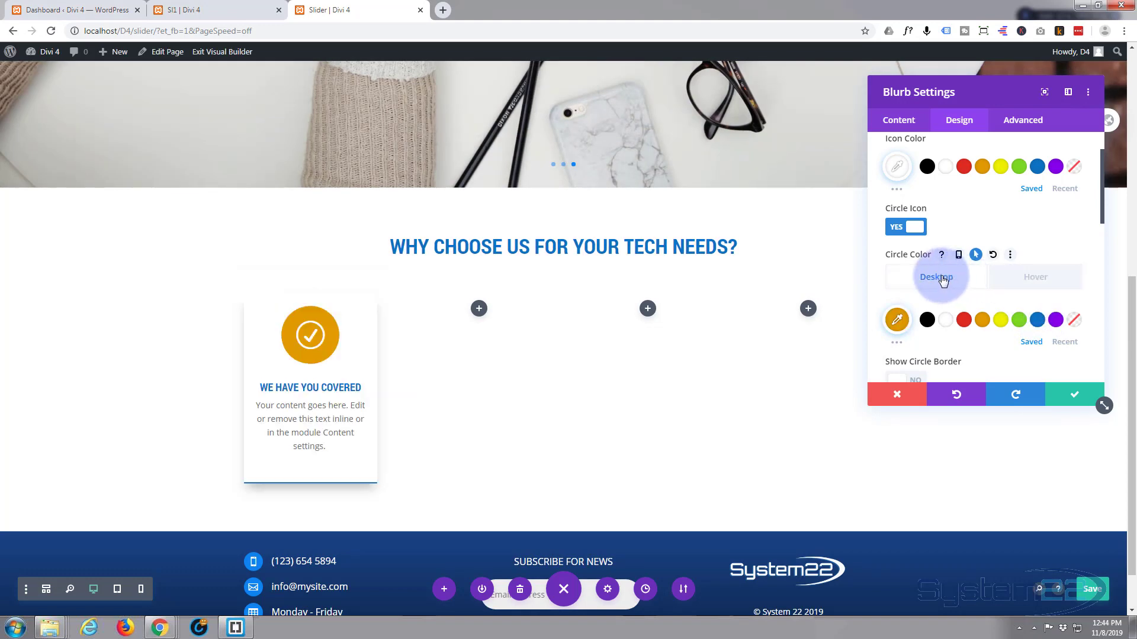
left_click(1045, 278)
left_click(955, 279)
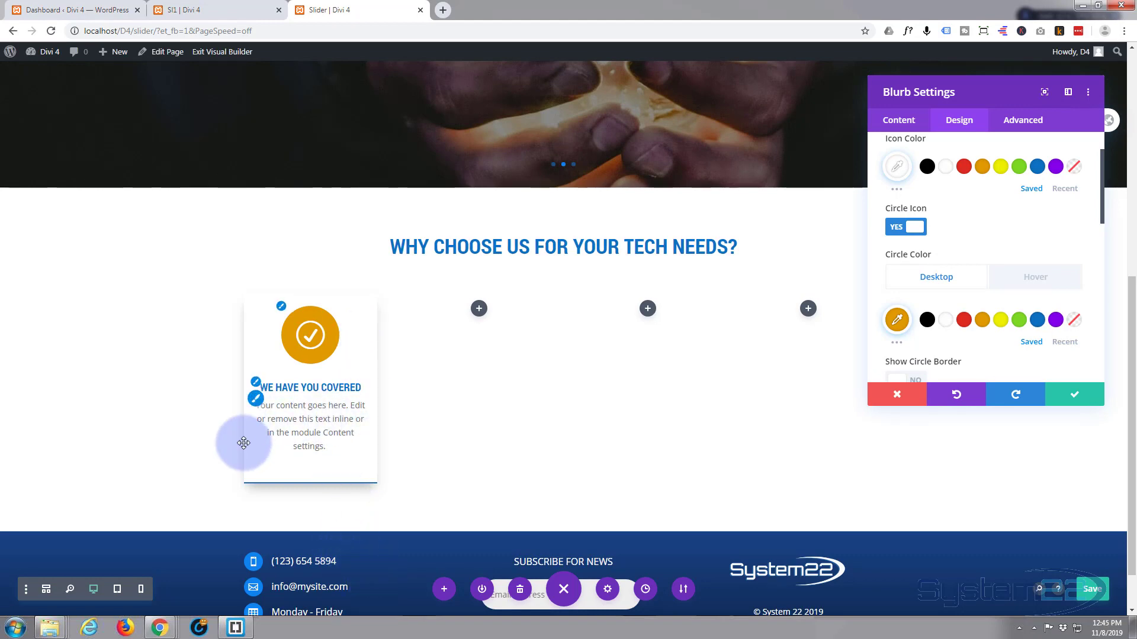
Give the blurb a white background color and save its settings
left_click(897, 124)
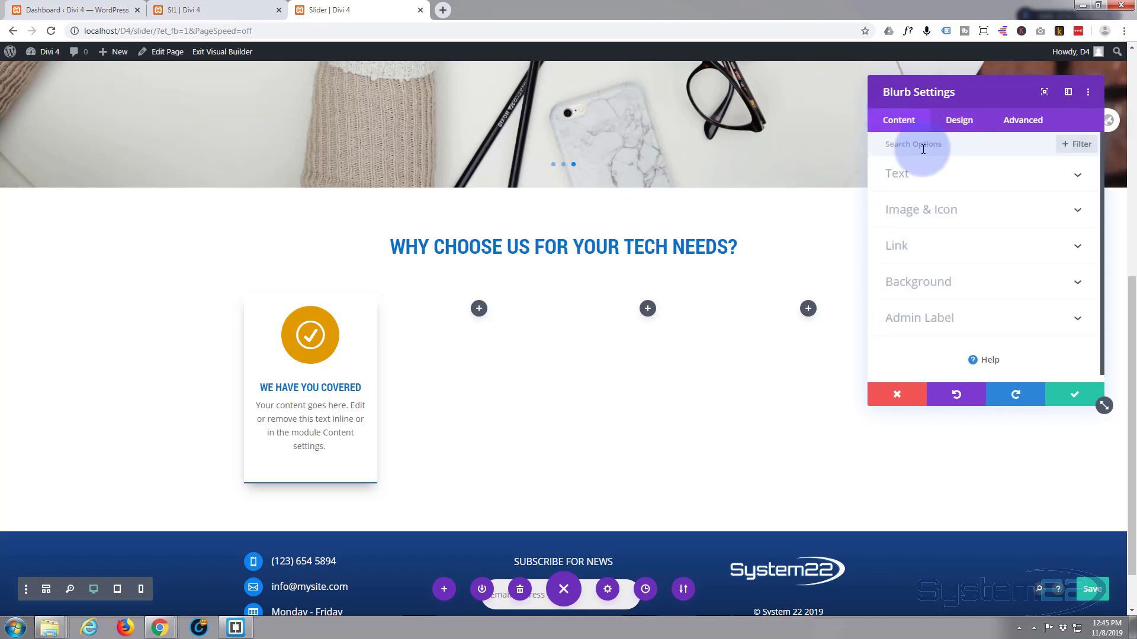
scroll(934, 237, "down", 1)
left_click(947, 274)
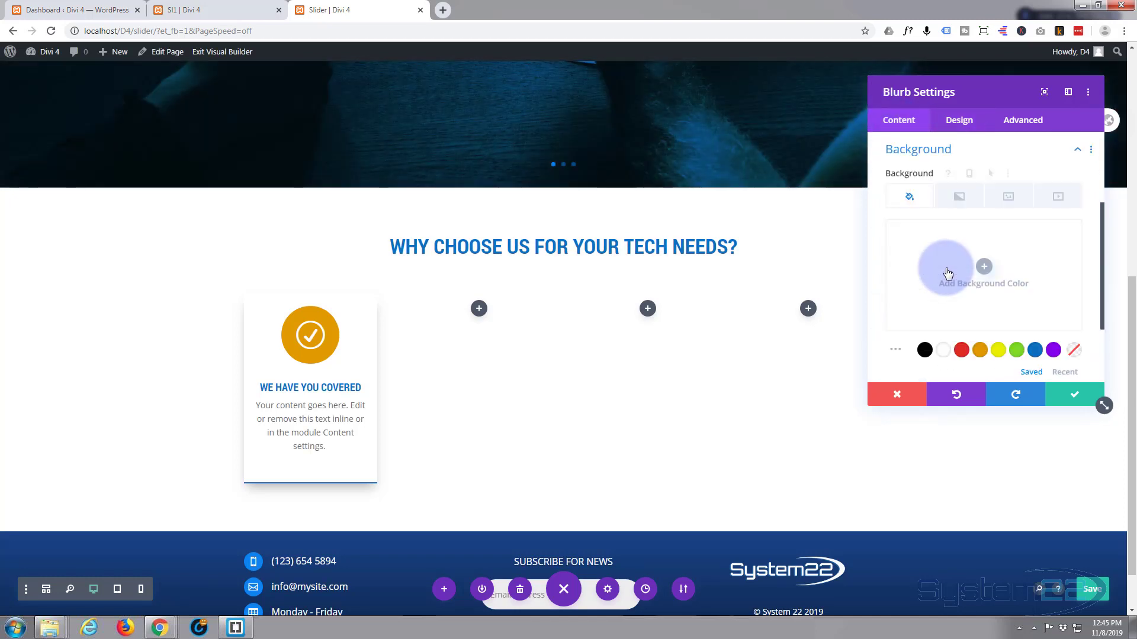
left_click(947, 352)
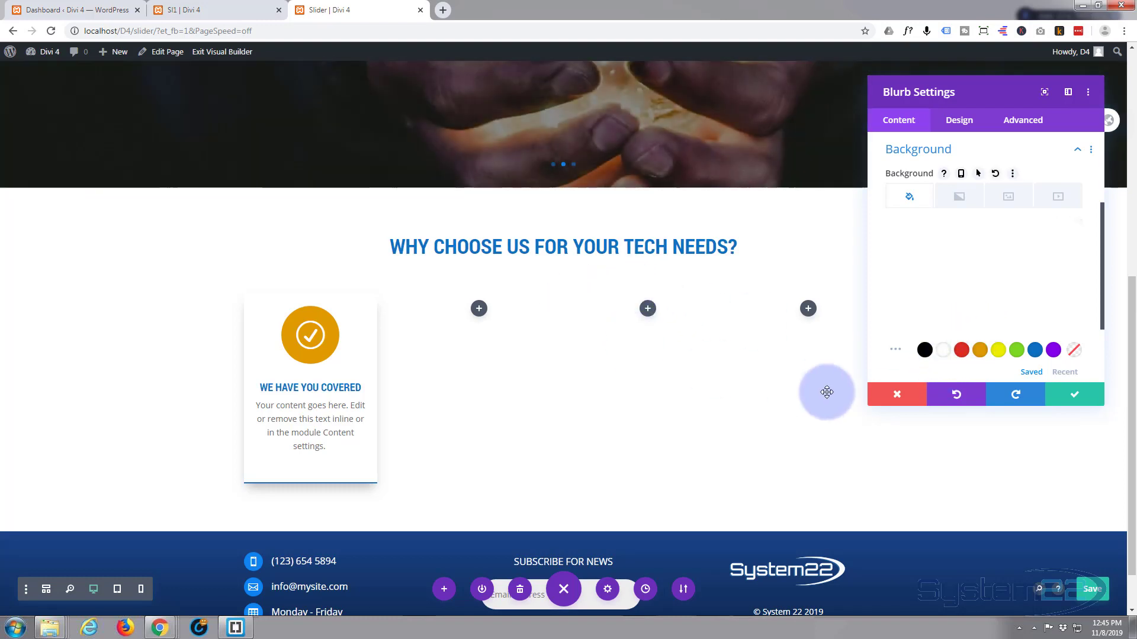
left_click(1091, 395)
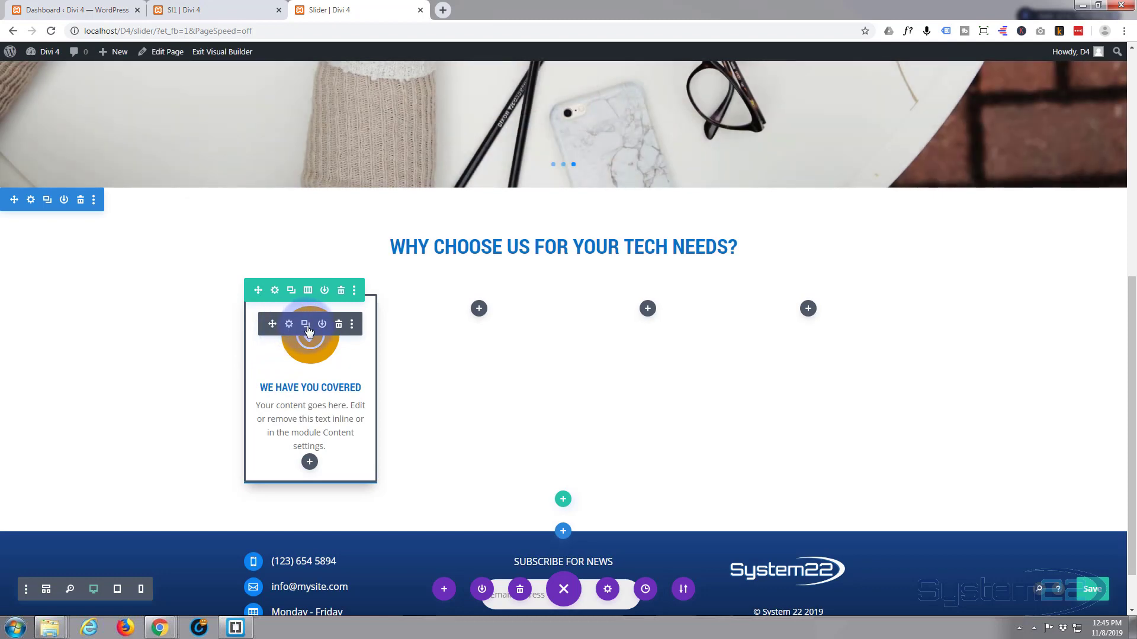
Duplicate the blurb and move one copy into the second column of the row
left_click(306, 326)
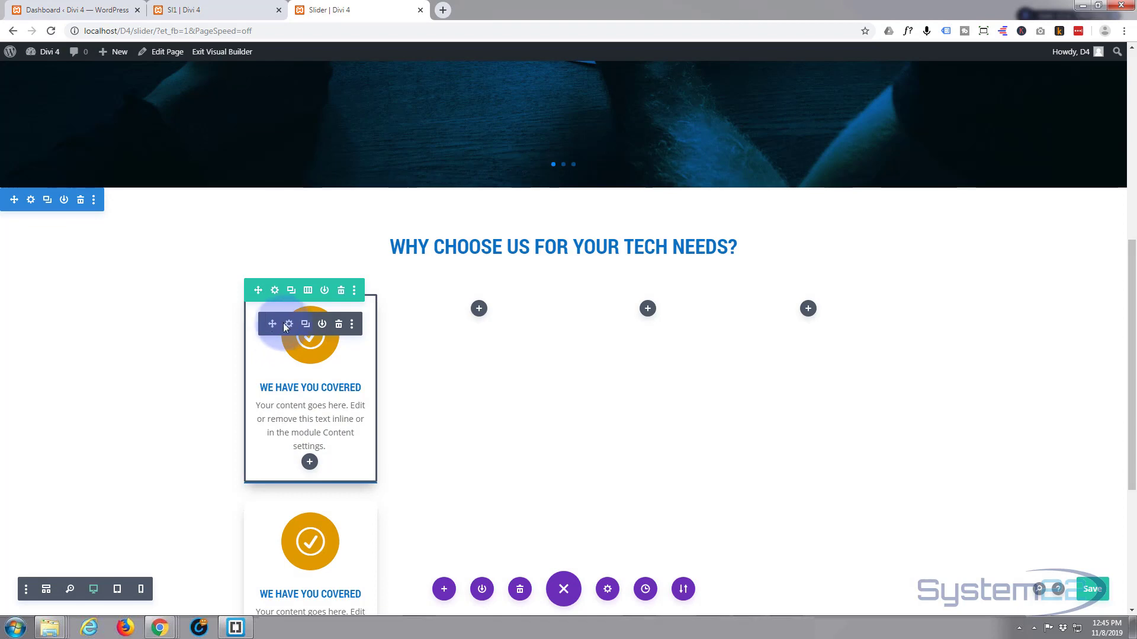
left_click_drag(273, 327, 474, 323)
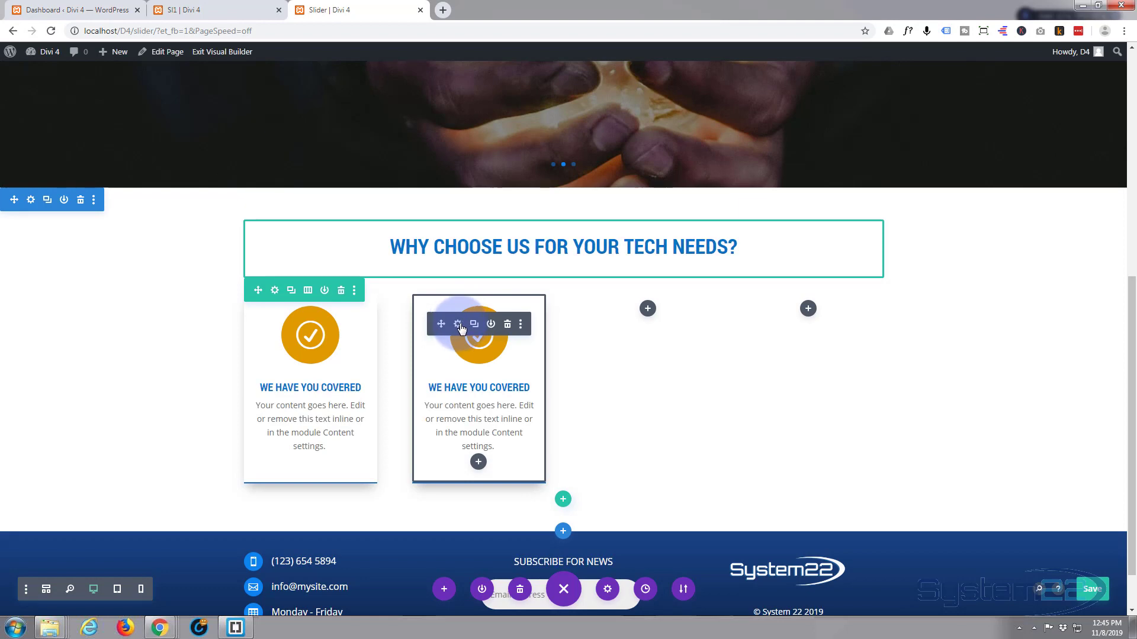
Check the example page's blurb titles and change the second blurb's title to "state of the art tools"
left_click(457, 324)
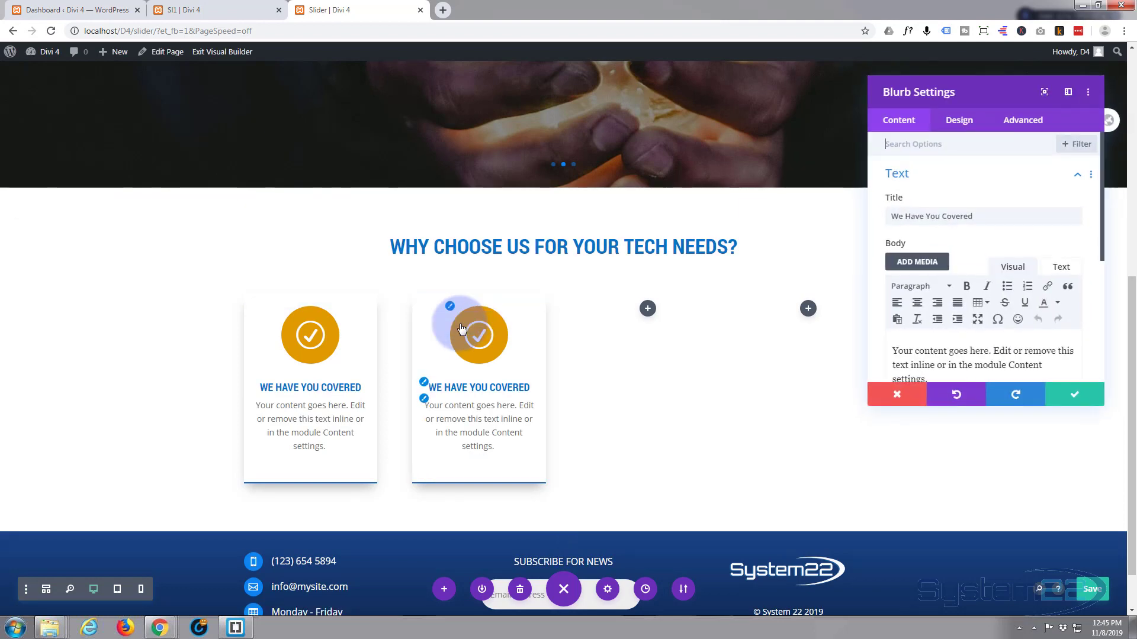
left_click(192, 10)
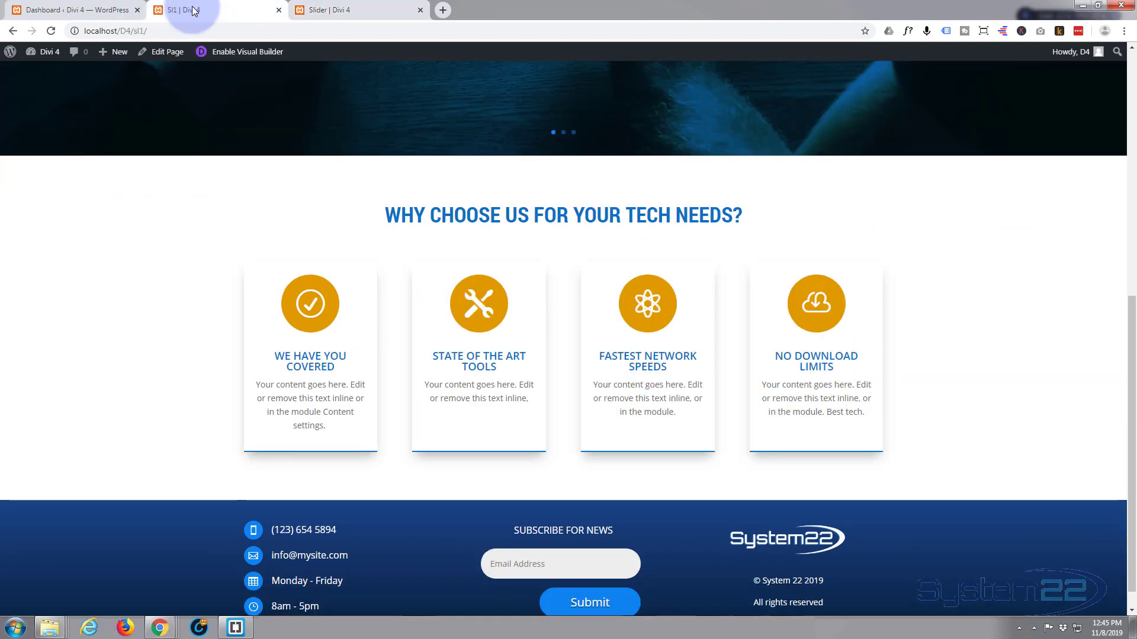
left_click(325, 9)
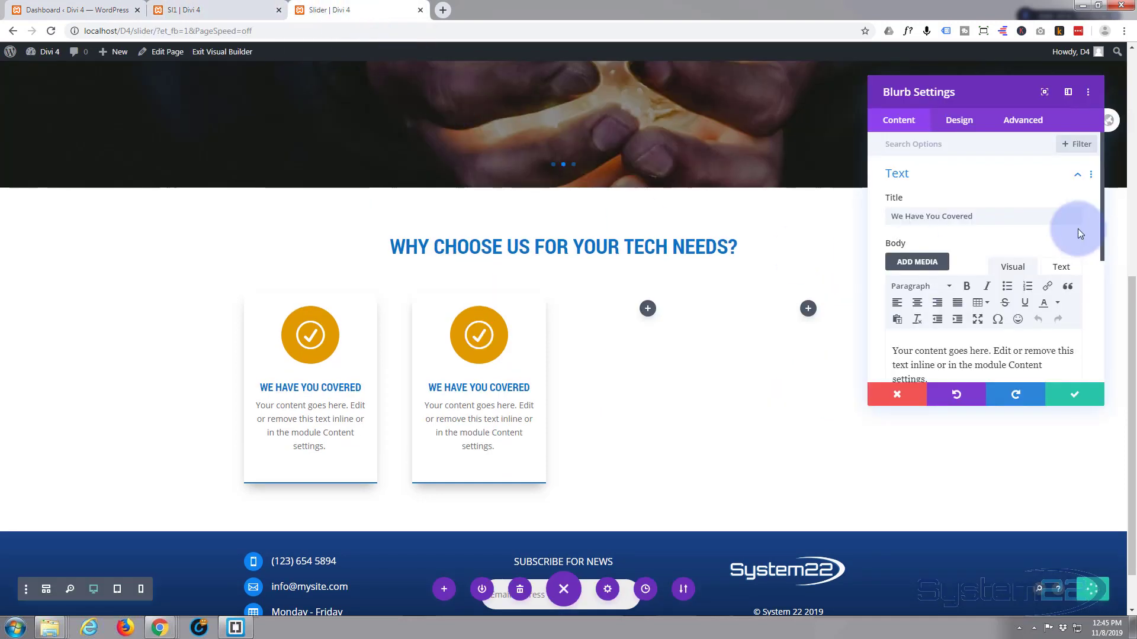
left_click_drag(983, 216, 884, 215)
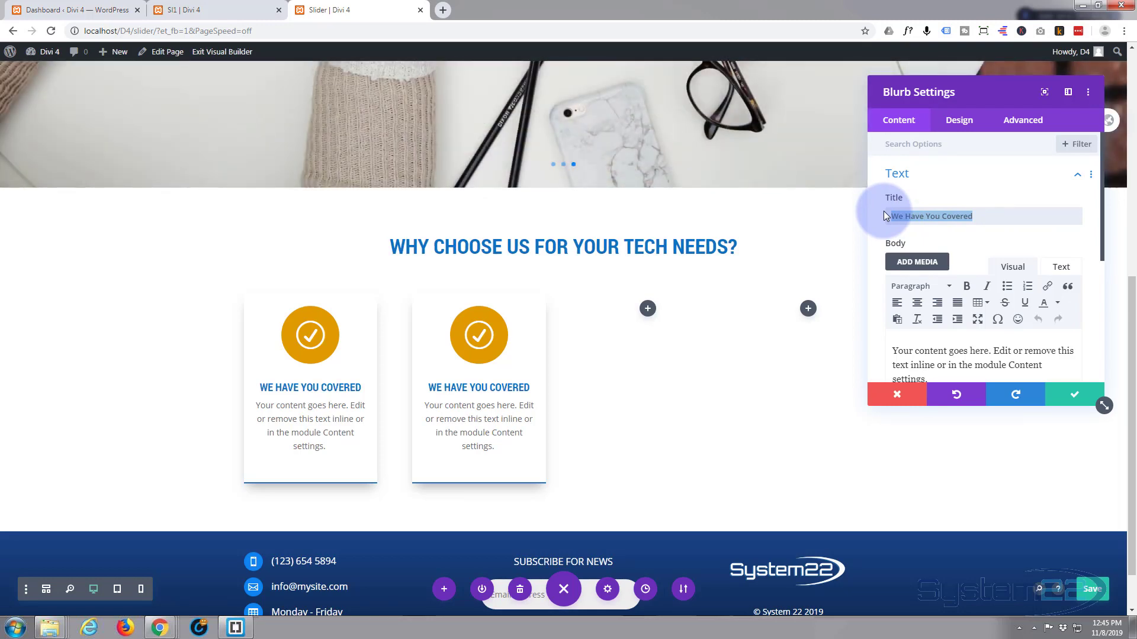
type("state o")
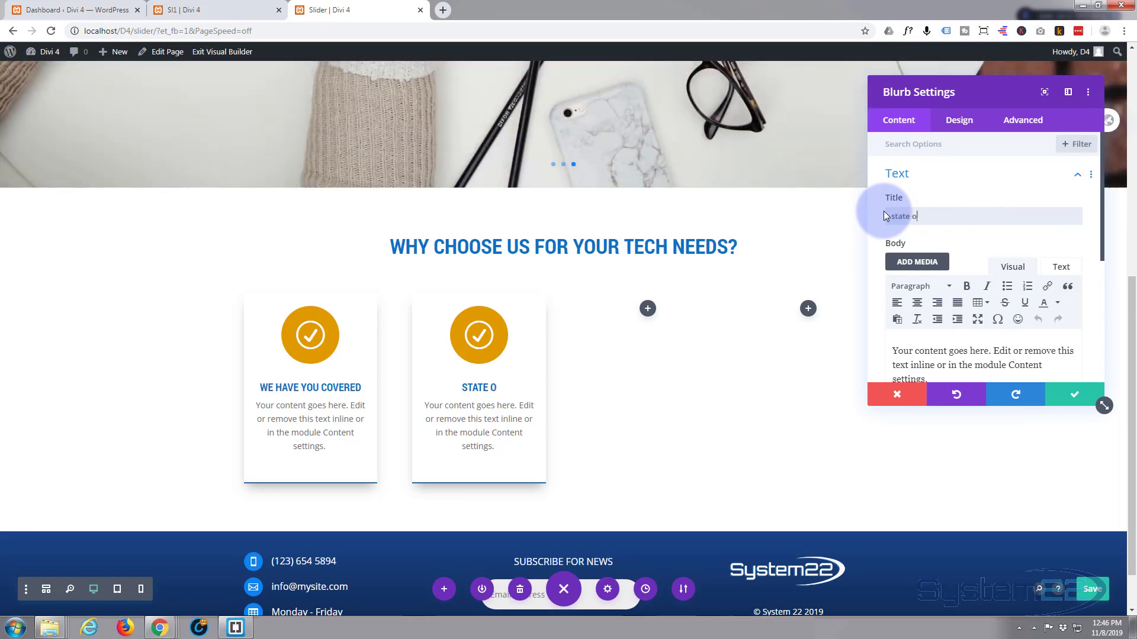
type("f the art ")
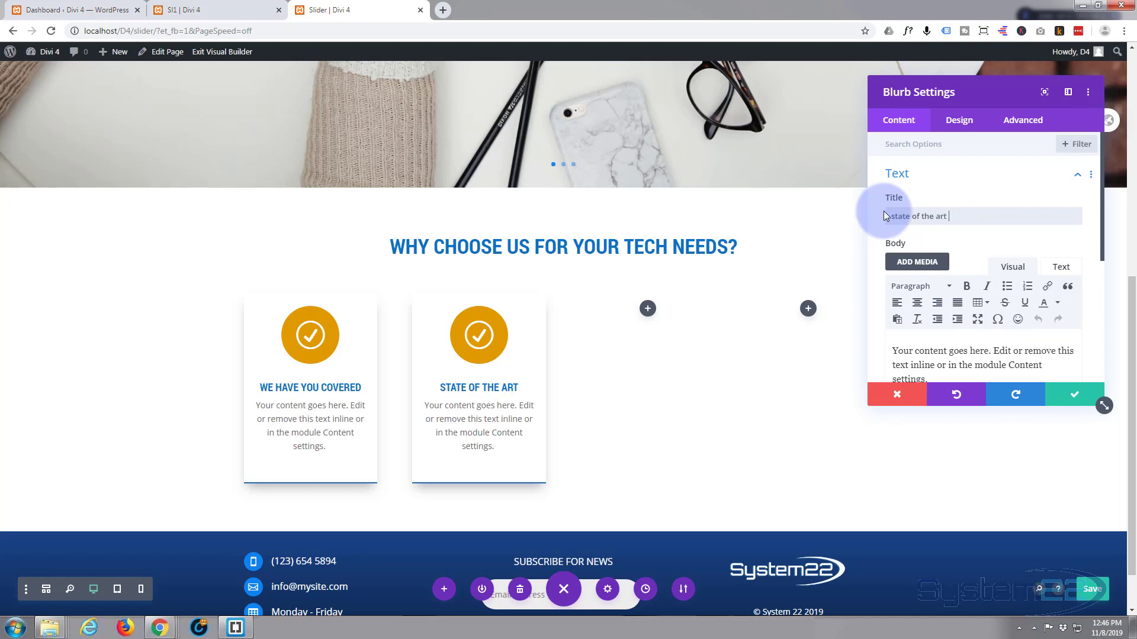
type("tools")
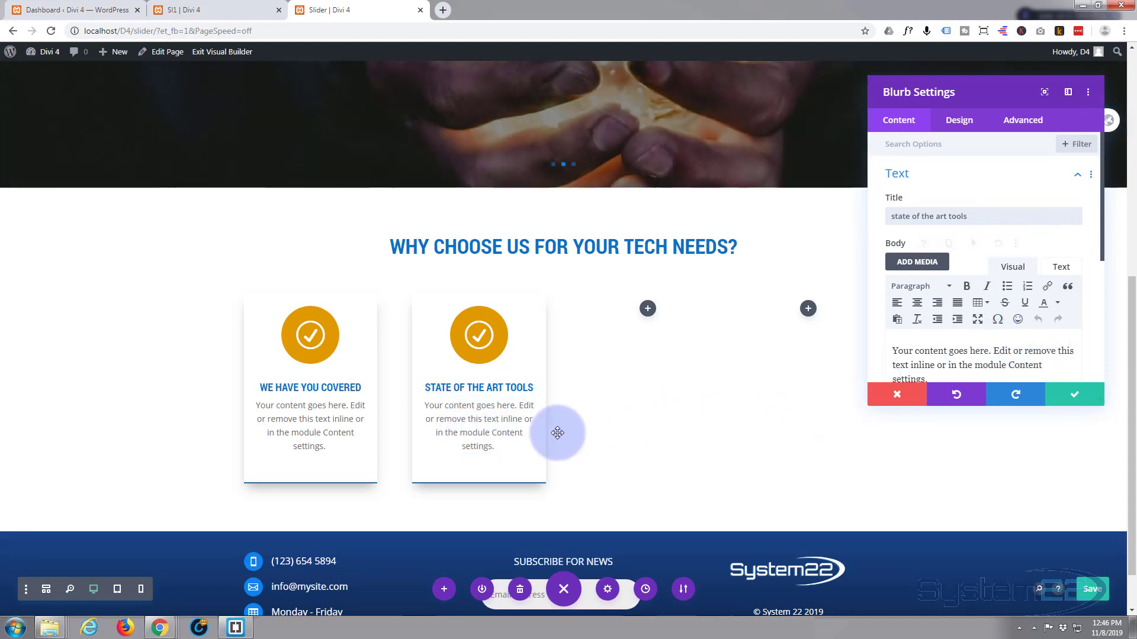
Shorten the second blurb's body text to end at "in the module", change its icon to the crossed tools, and save the blurb
scroll(941, 346, "down", 2)
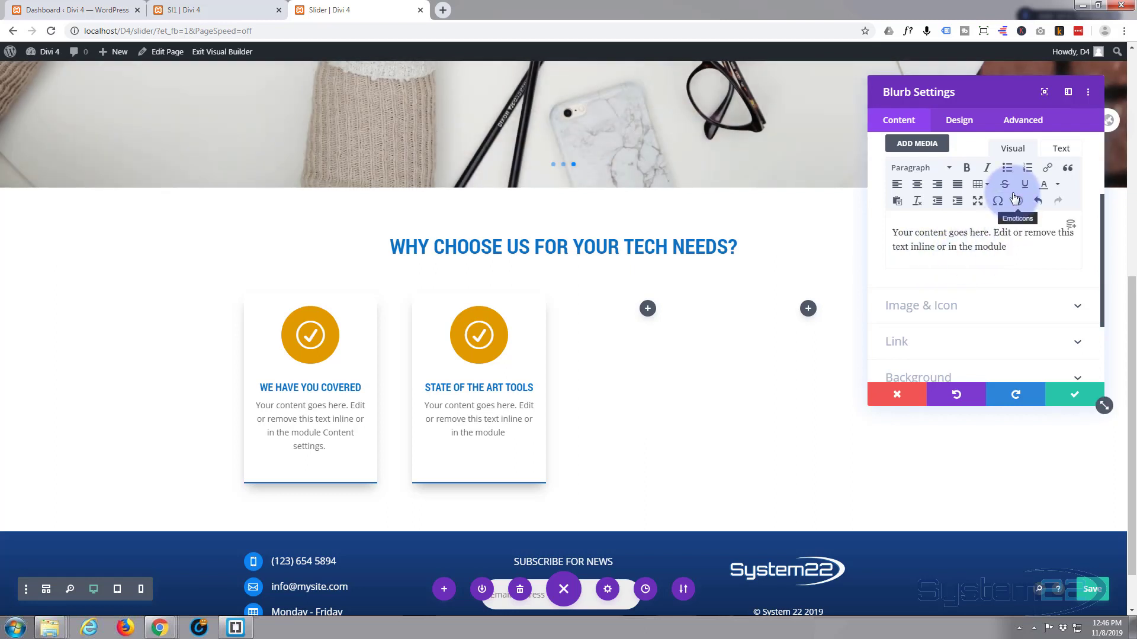
scroll(1001, 204, "up", 3)
scroll(969, 212, "down", 4)
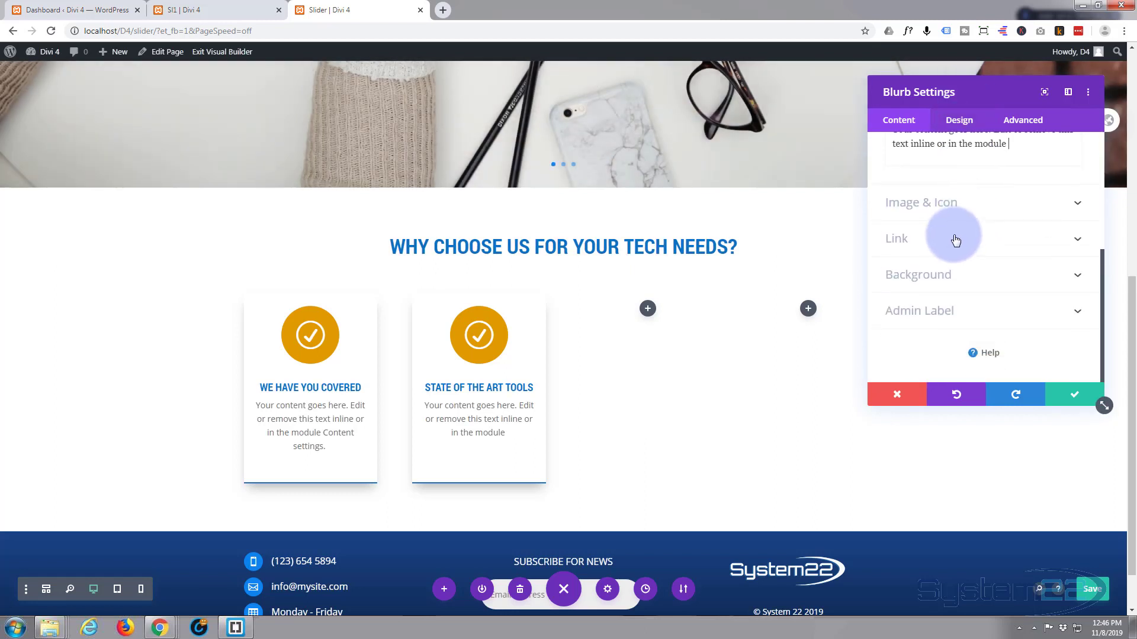
left_click(954, 205)
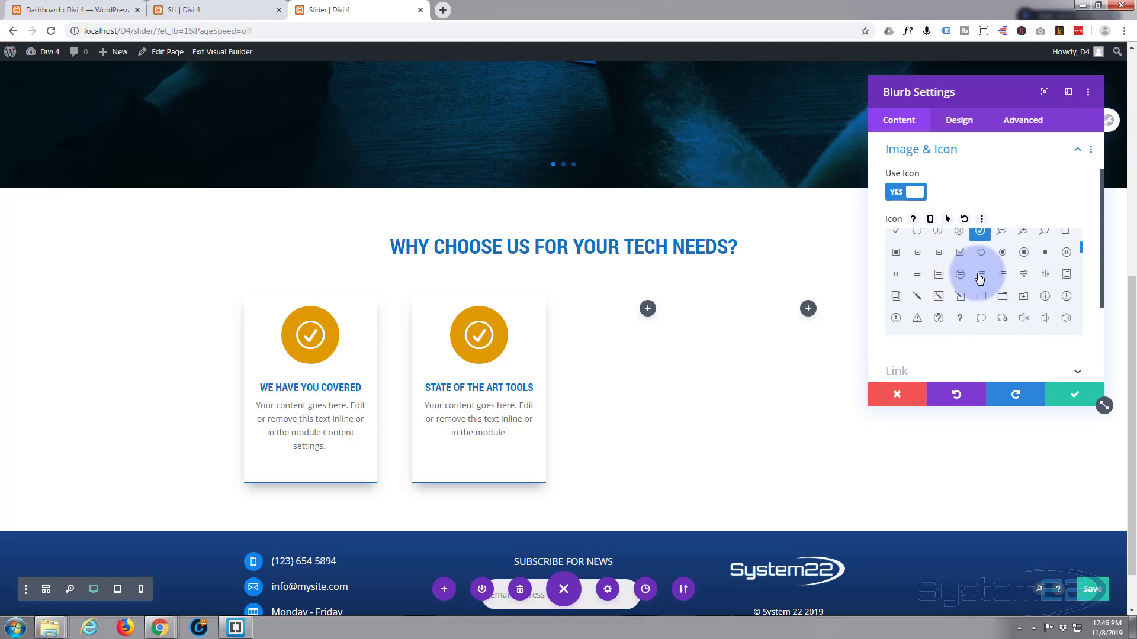
scroll(980, 278, "down", 5)
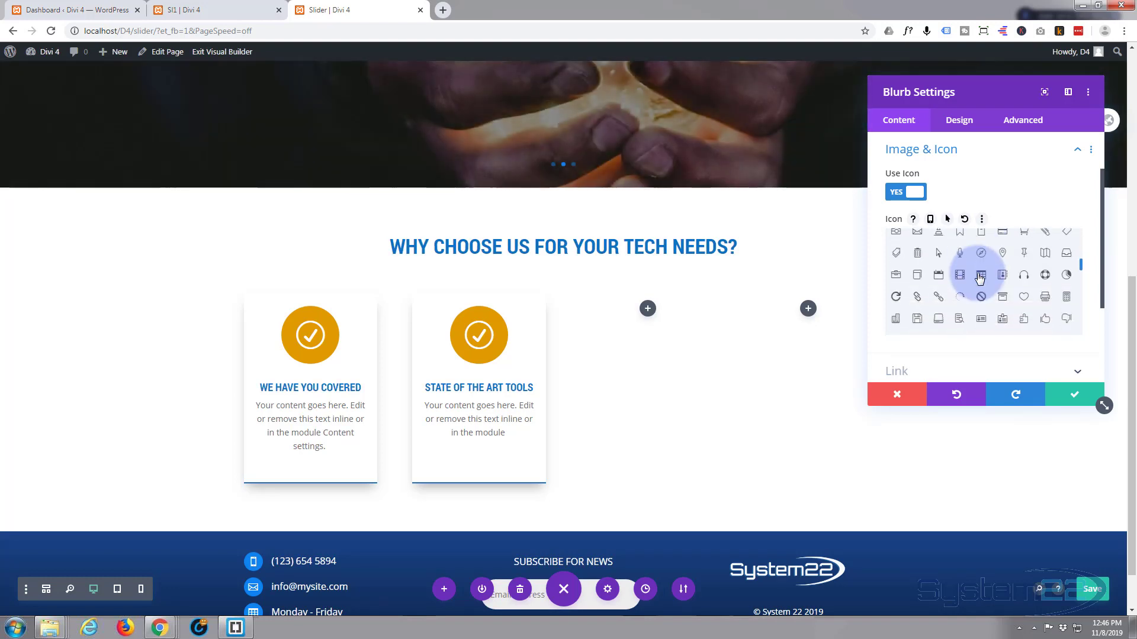
scroll(980, 279, "down", 2)
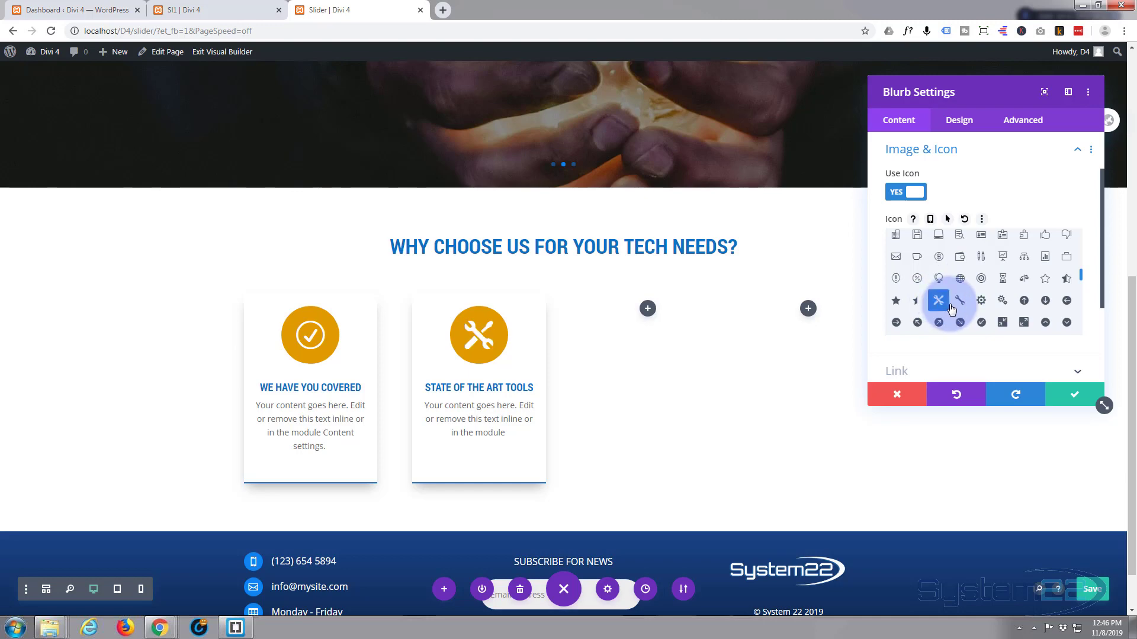
left_click(1075, 397)
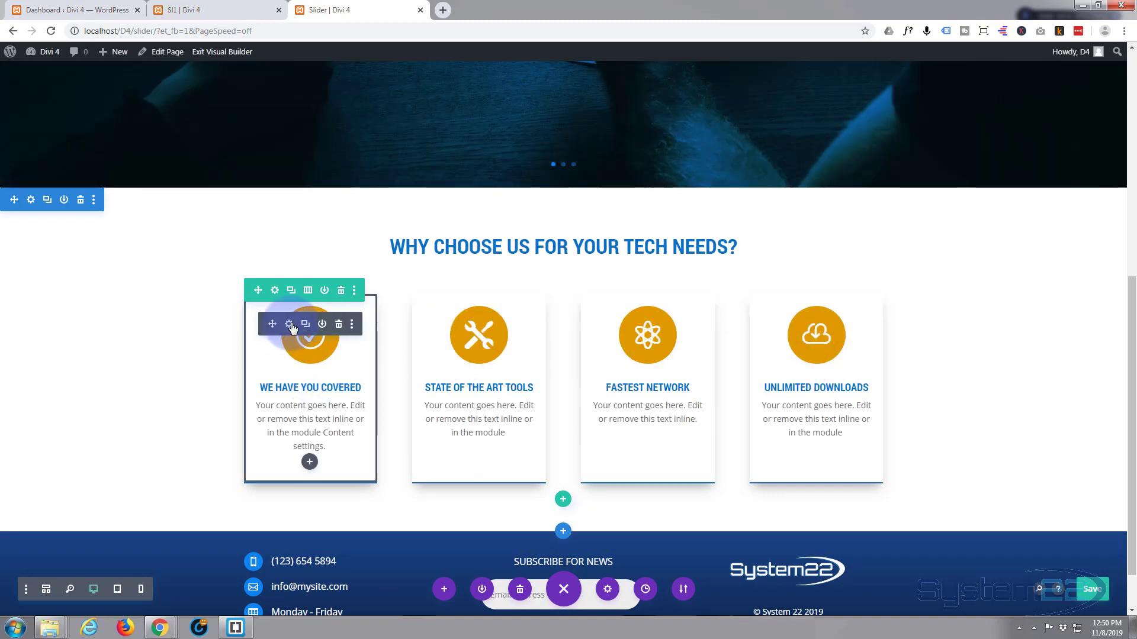
Give the "We Have You Covered" blurb a Slide animation with direction Left and save its settings
left_click(289, 326)
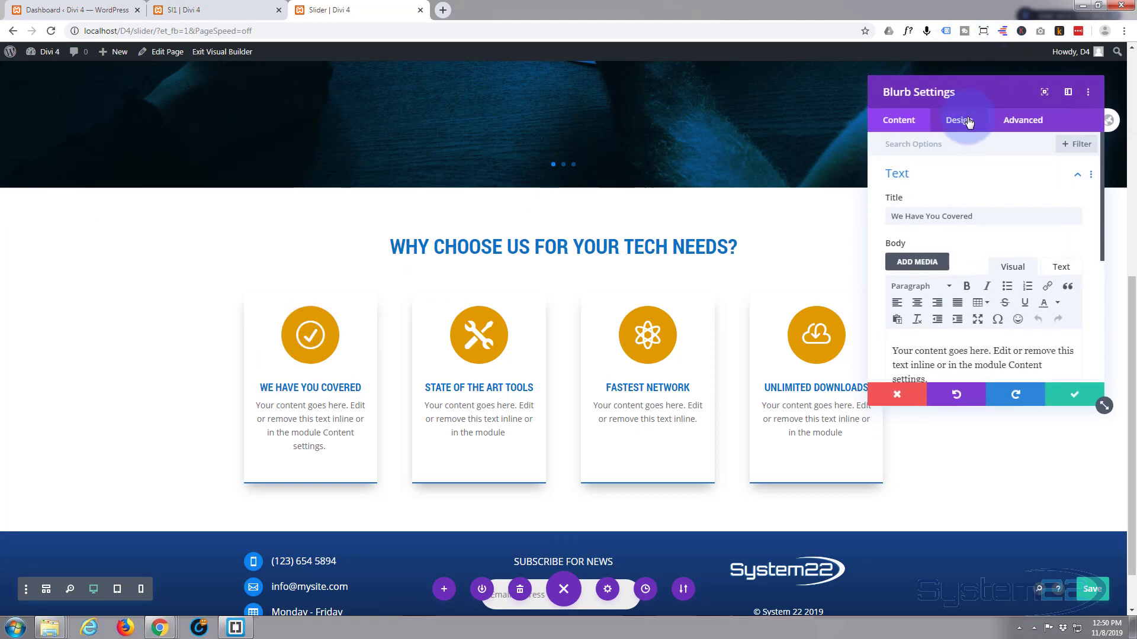
left_click(967, 121)
scroll(980, 255, "down", 5)
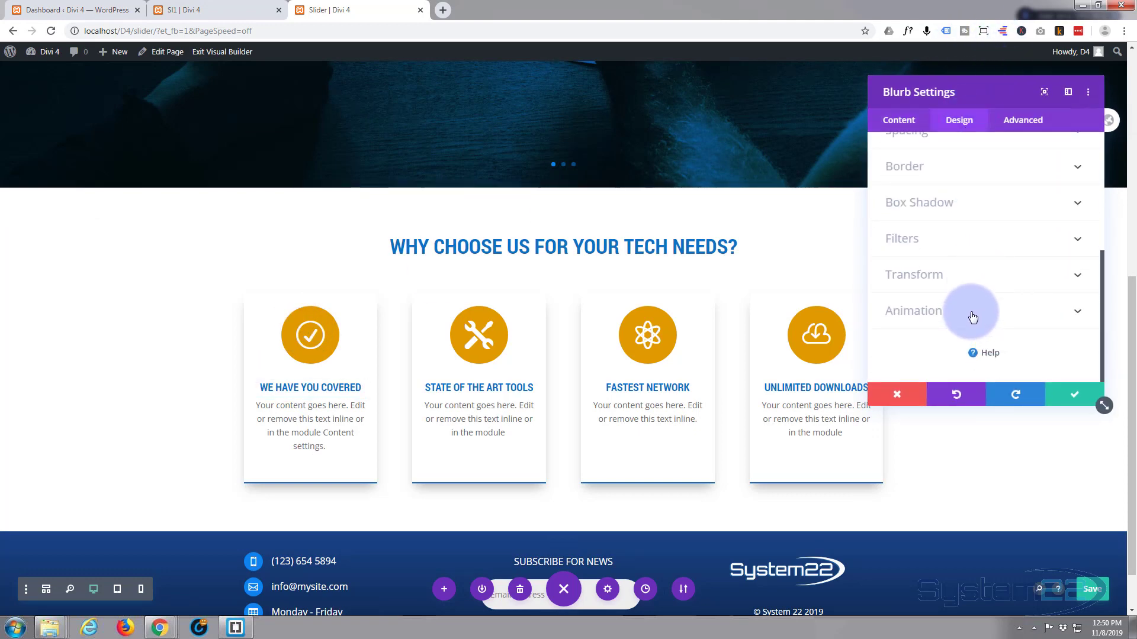
left_click(973, 313)
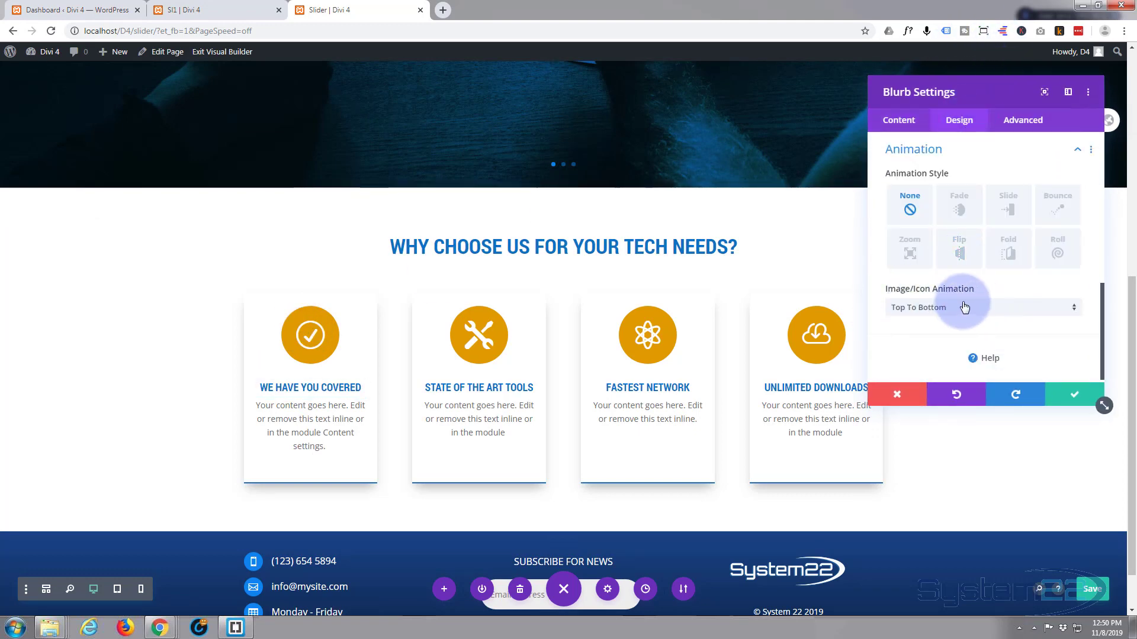
left_click(1009, 208)
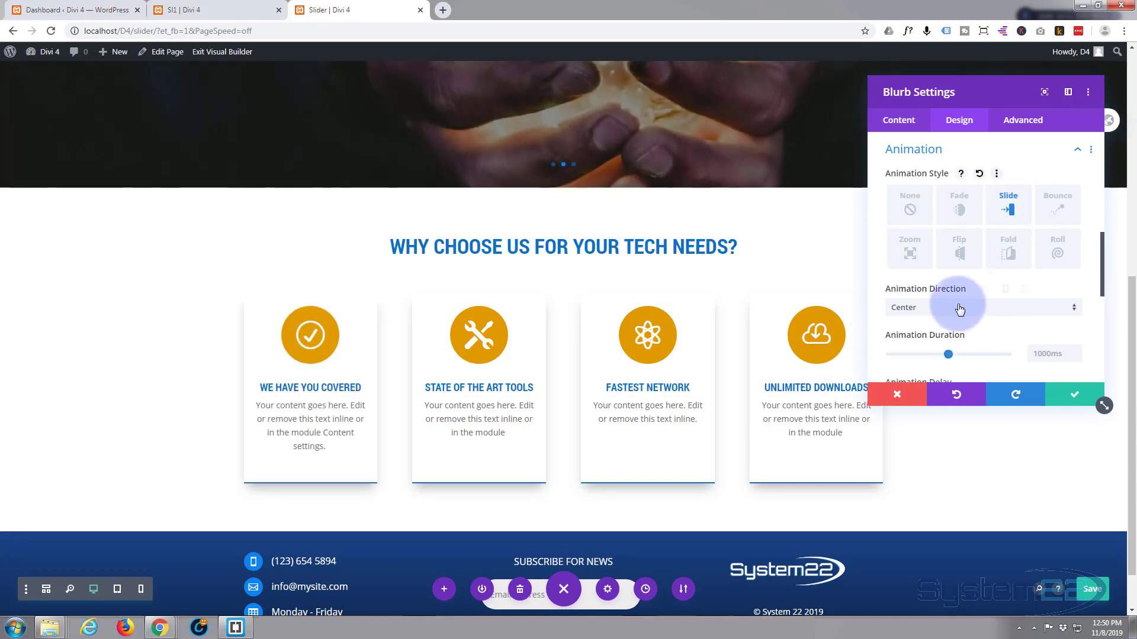
scroll(963, 305, "down", 1)
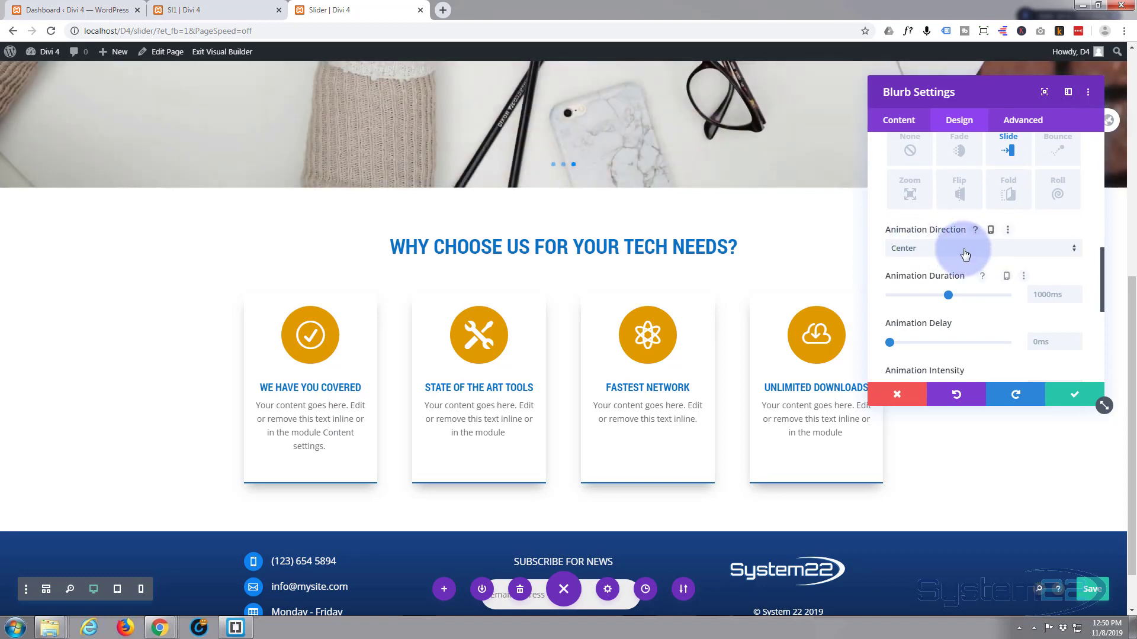
left_click(964, 249)
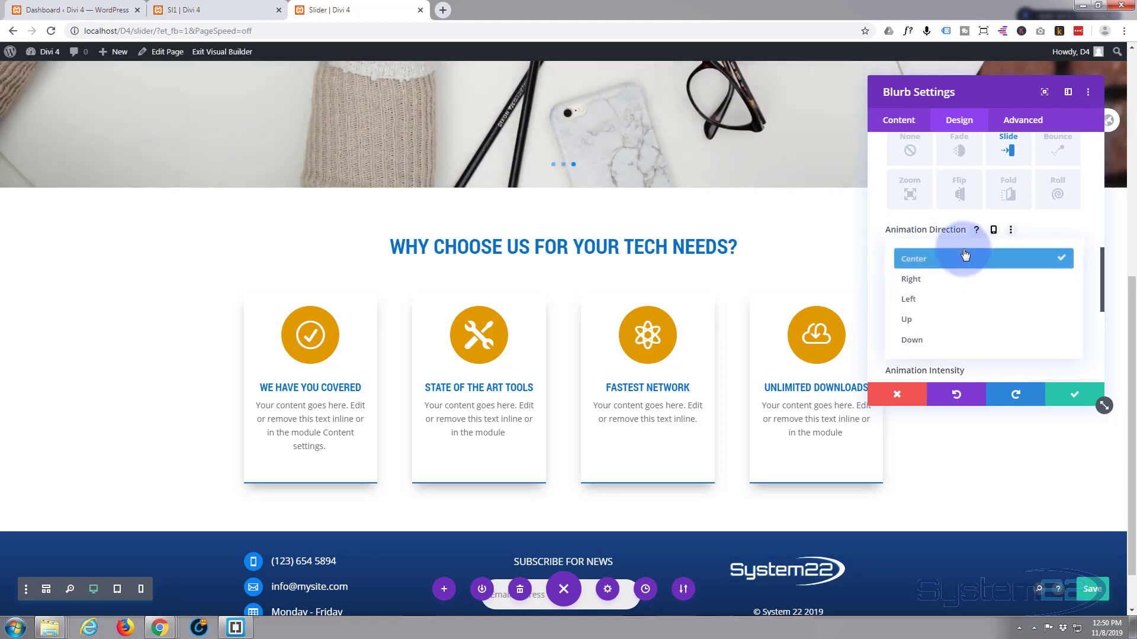
left_click(935, 305)
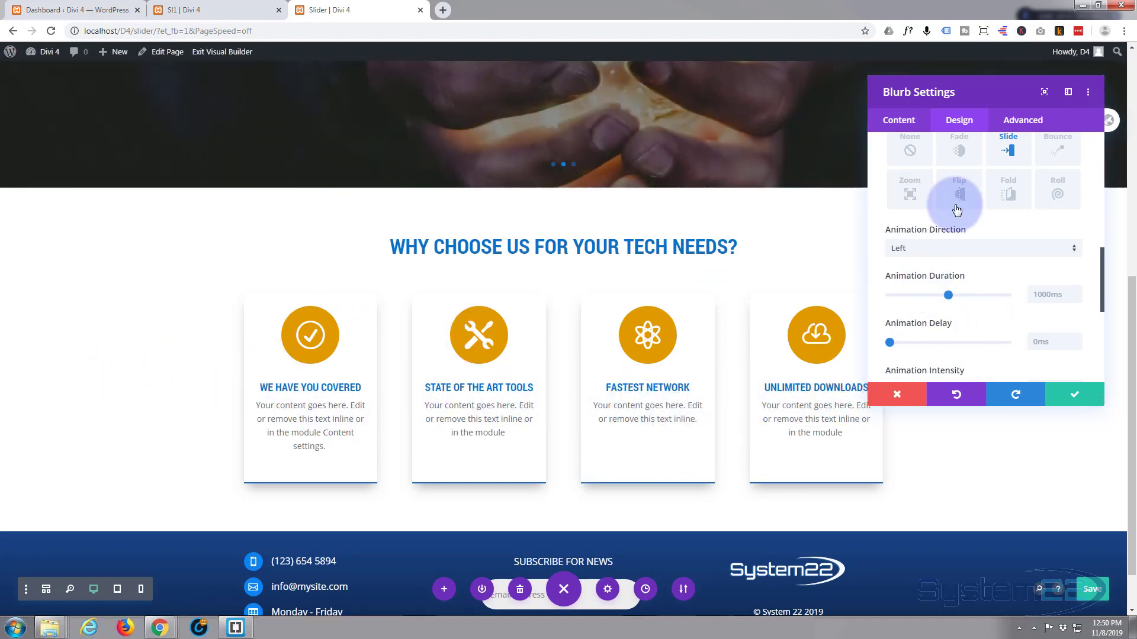
left_click(1075, 396)
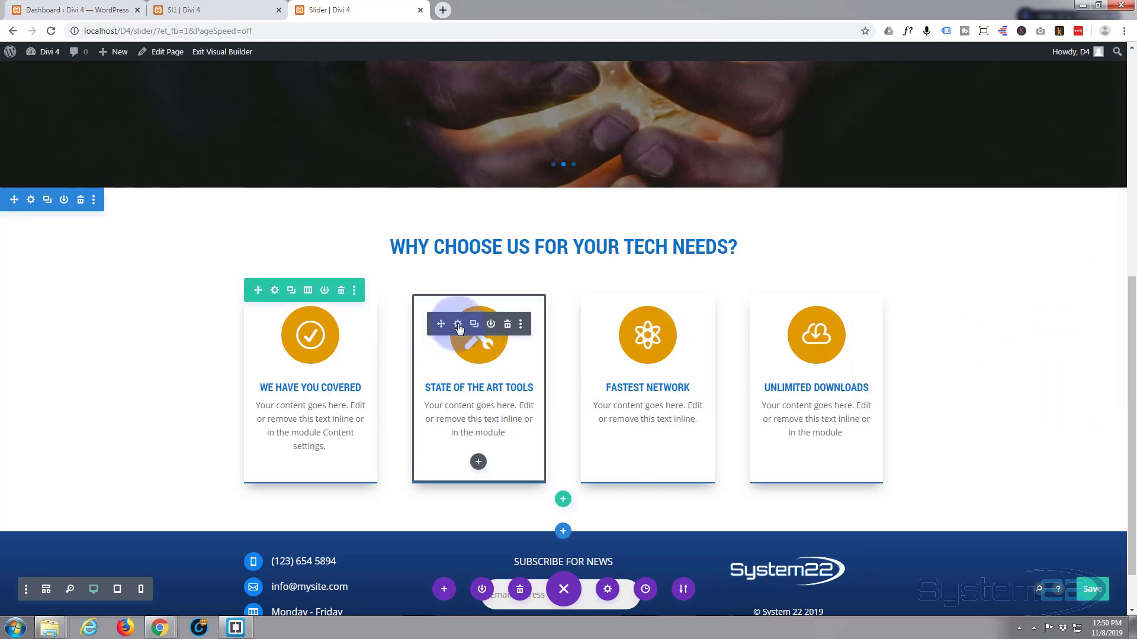
Give the "state of the art tools" blurb a Slide animation with direction Up
left_click(458, 326)
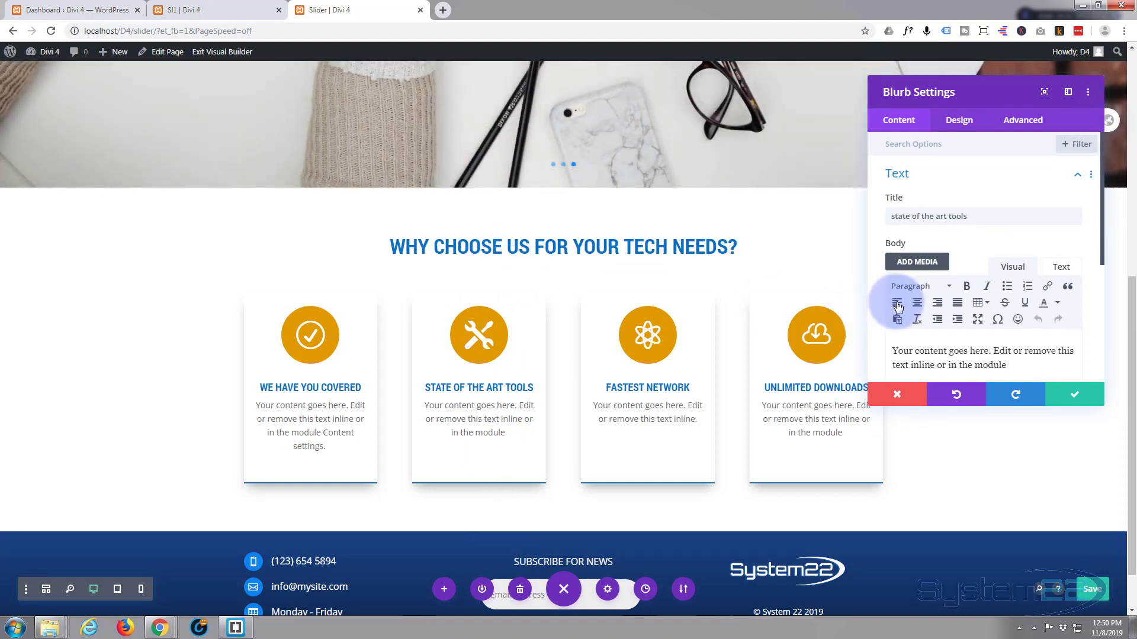
left_click(959, 121)
scroll(974, 225, "down", 5)
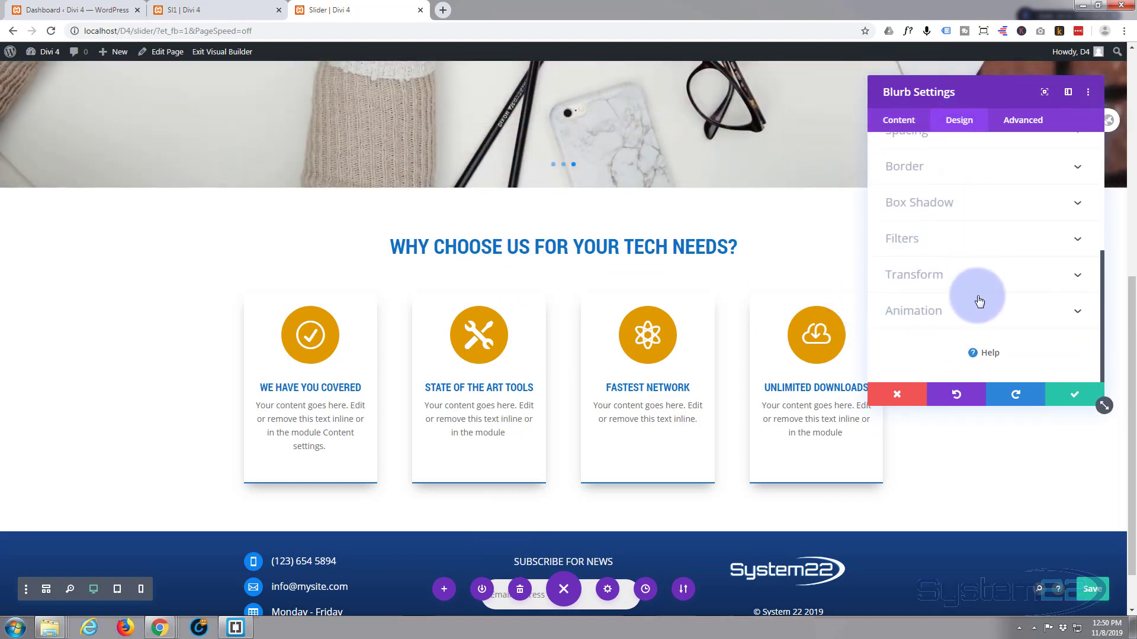
left_click(980, 306)
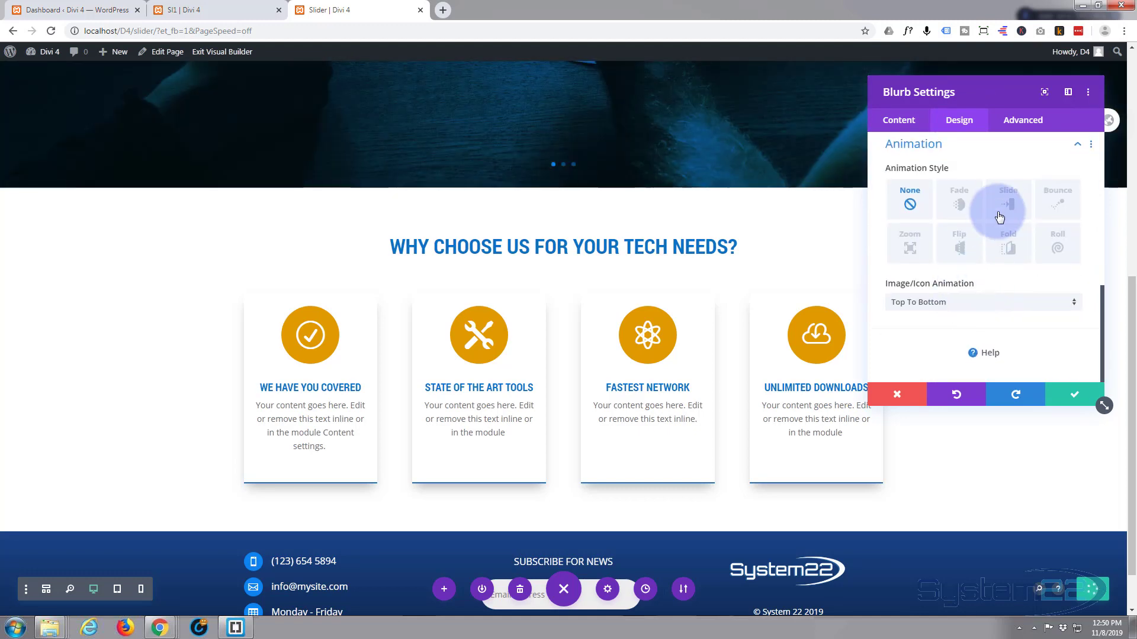
left_click(1016, 204)
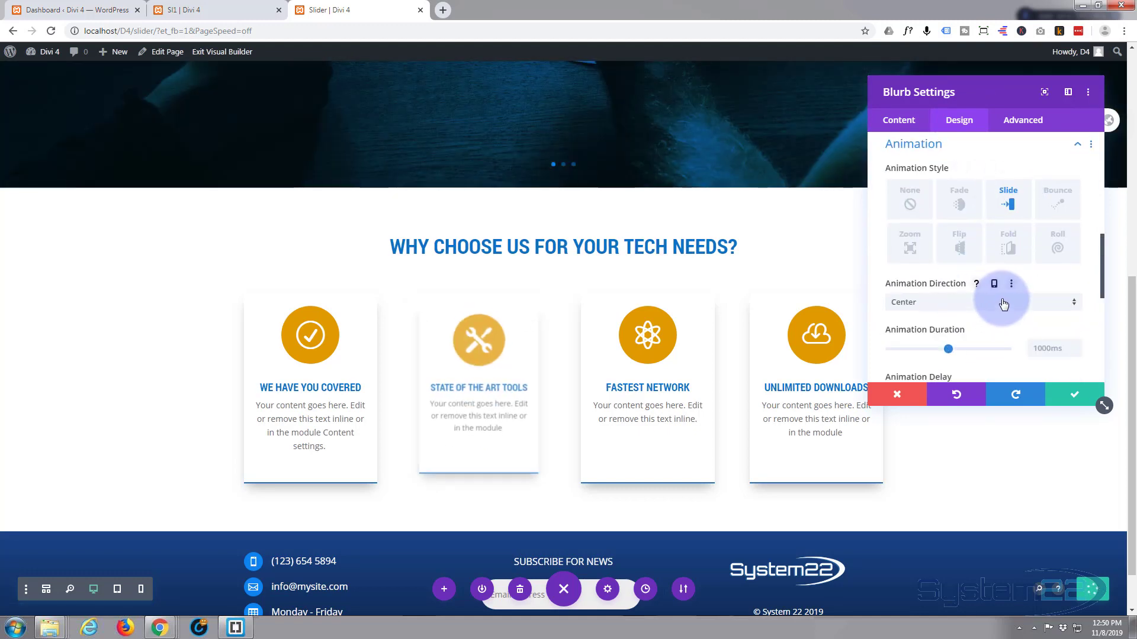
scroll(1001, 299, "down", 2)
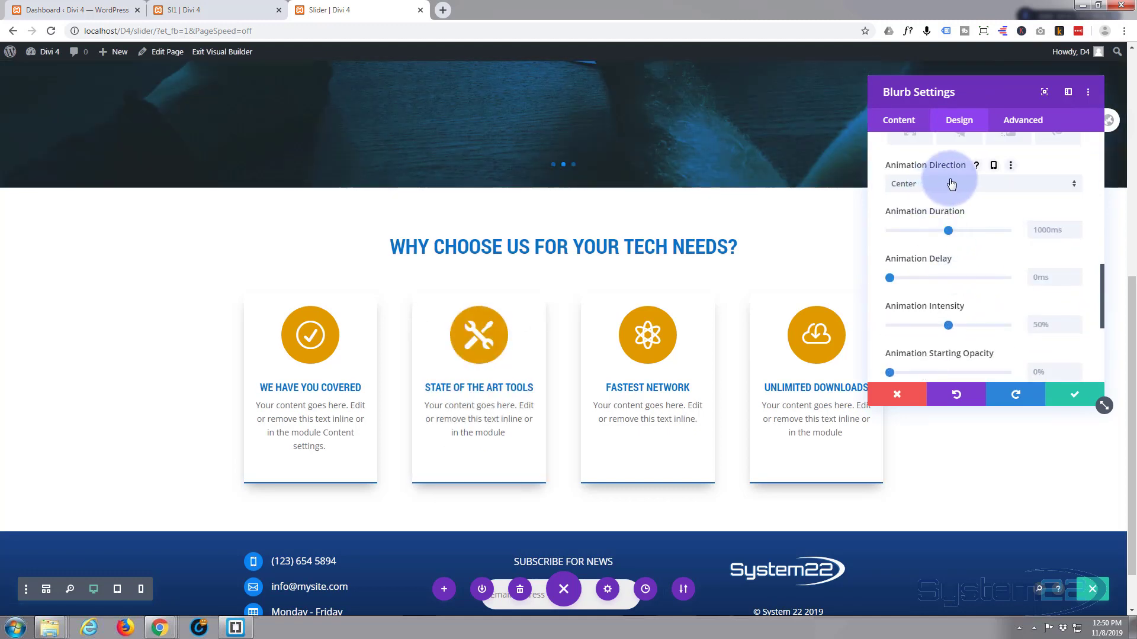
left_click(936, 186)
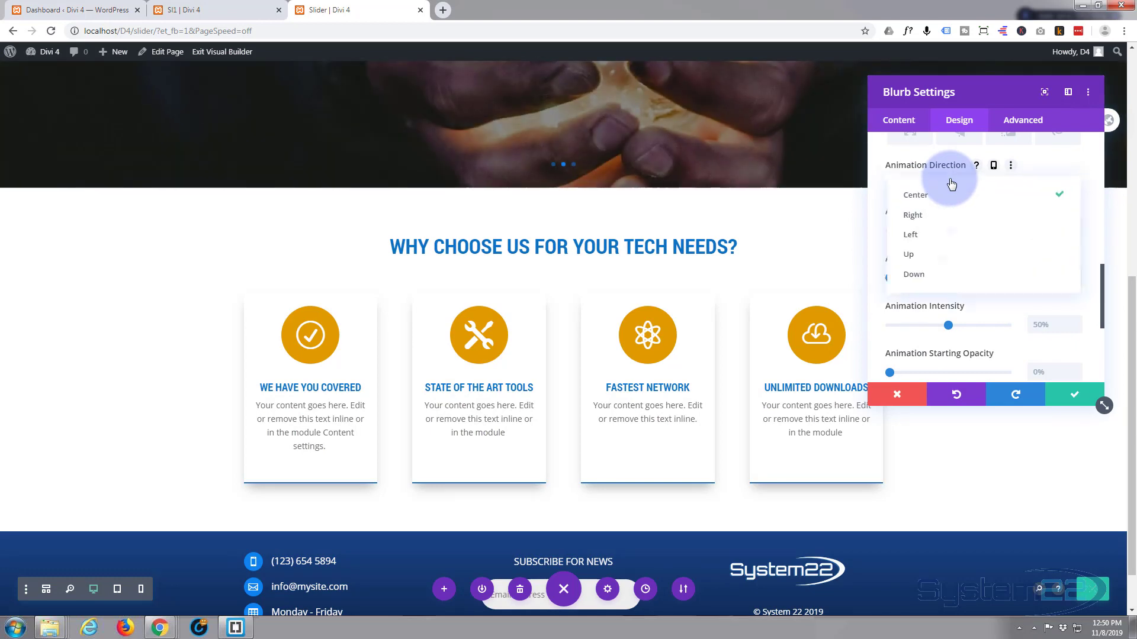
left_click(916, 256)
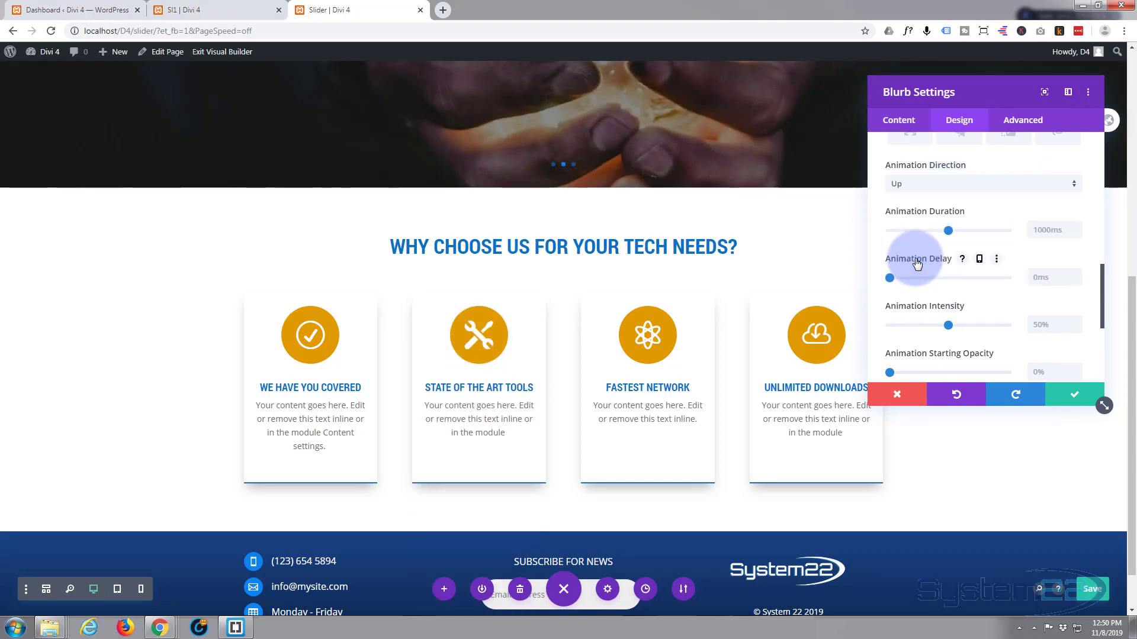
Set the second blurb's animation delay to 200ms and save the blurb
left_click(891, 278)
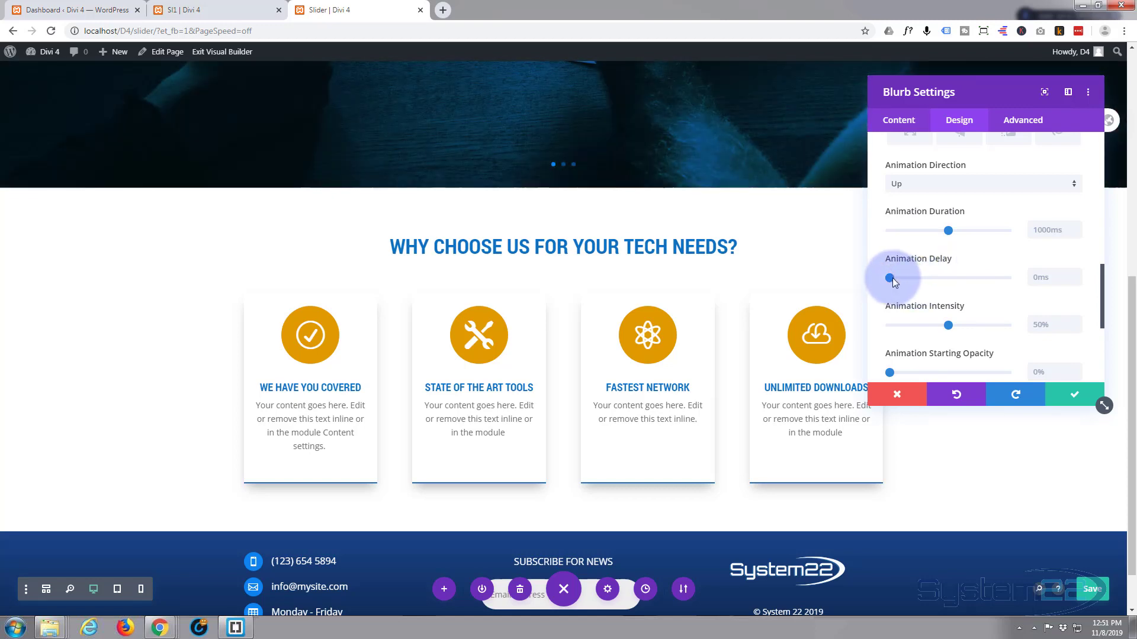
left_click_drag(891, 278, 897, 275)
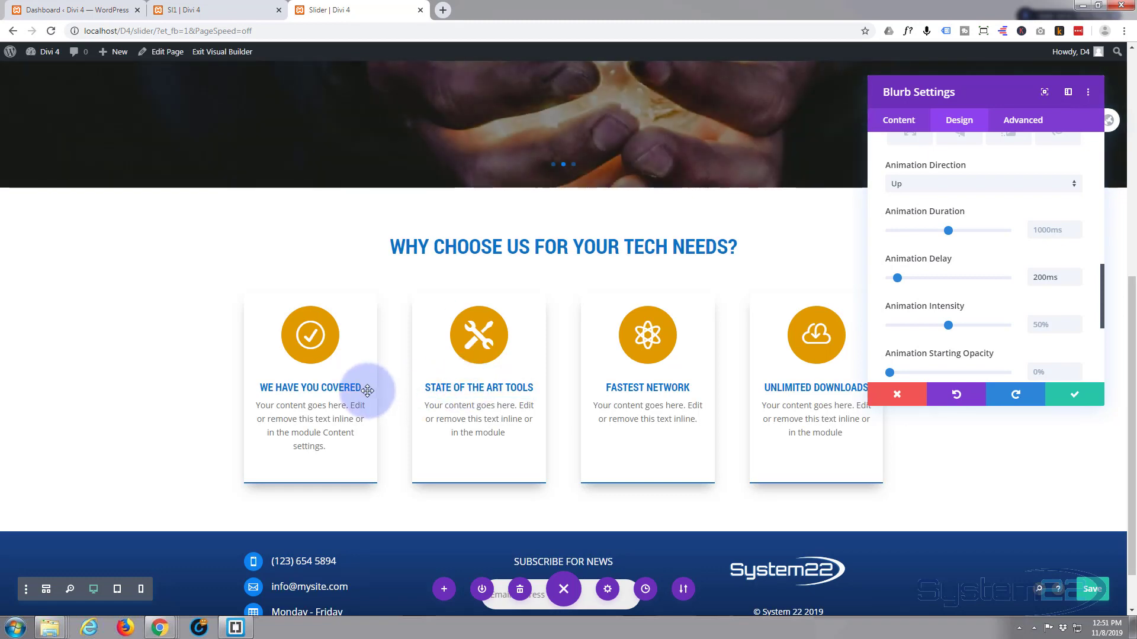
left_click(1076, 396)
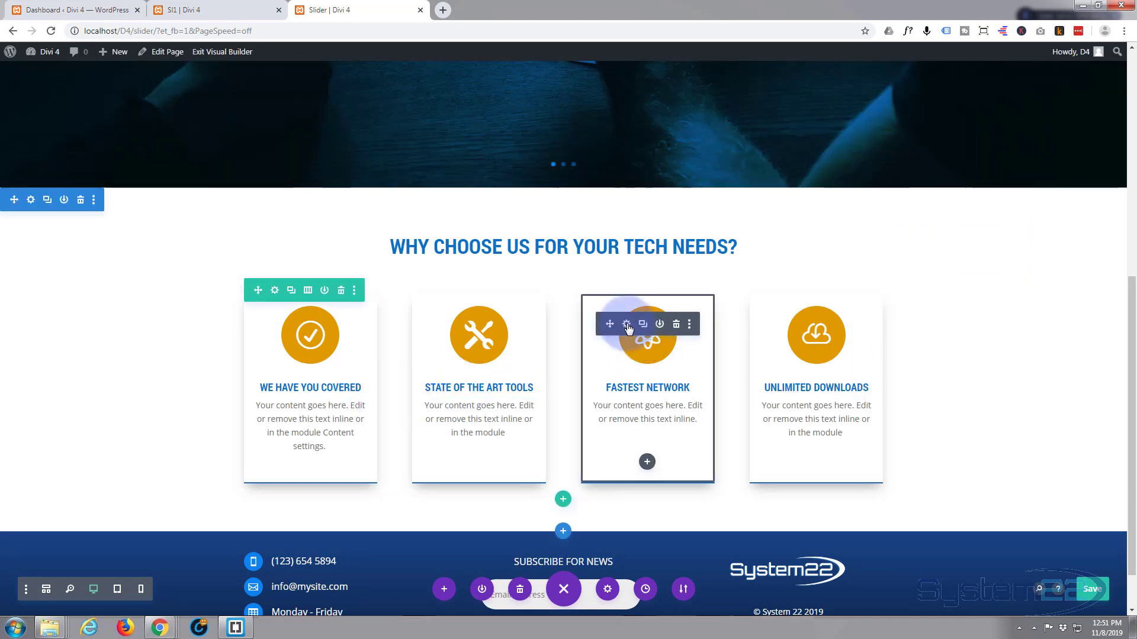
Give the "fastest network" blurb a Slide animation with direction Up
left_click(626, 325)
left_click(950, 141)
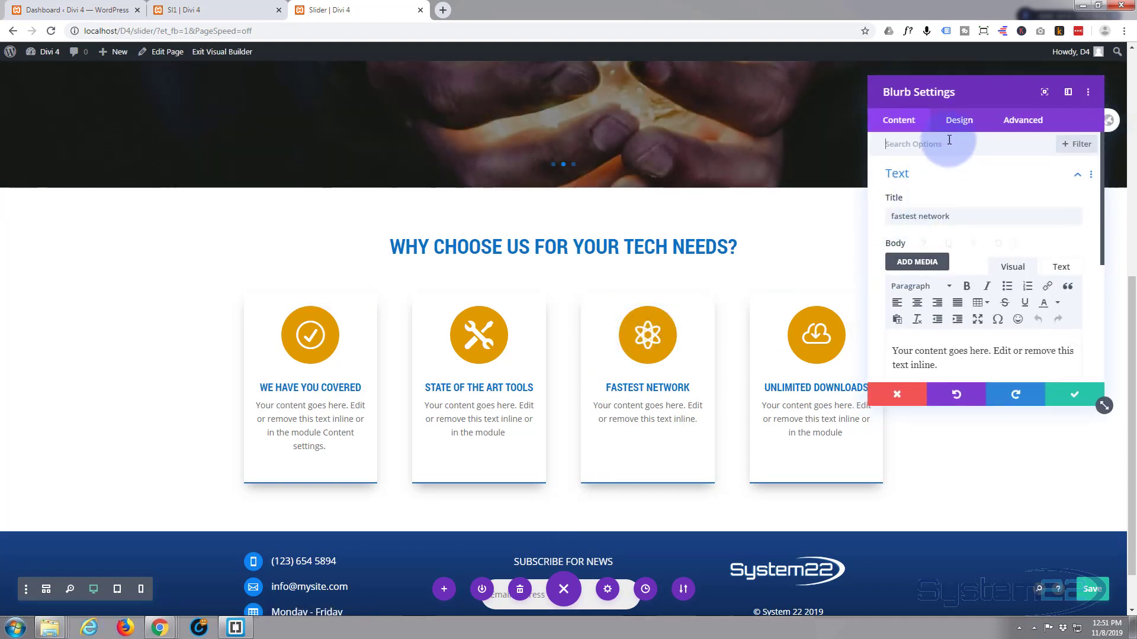
left_click(974, 121)
scroll(982, 332, "down", 3)
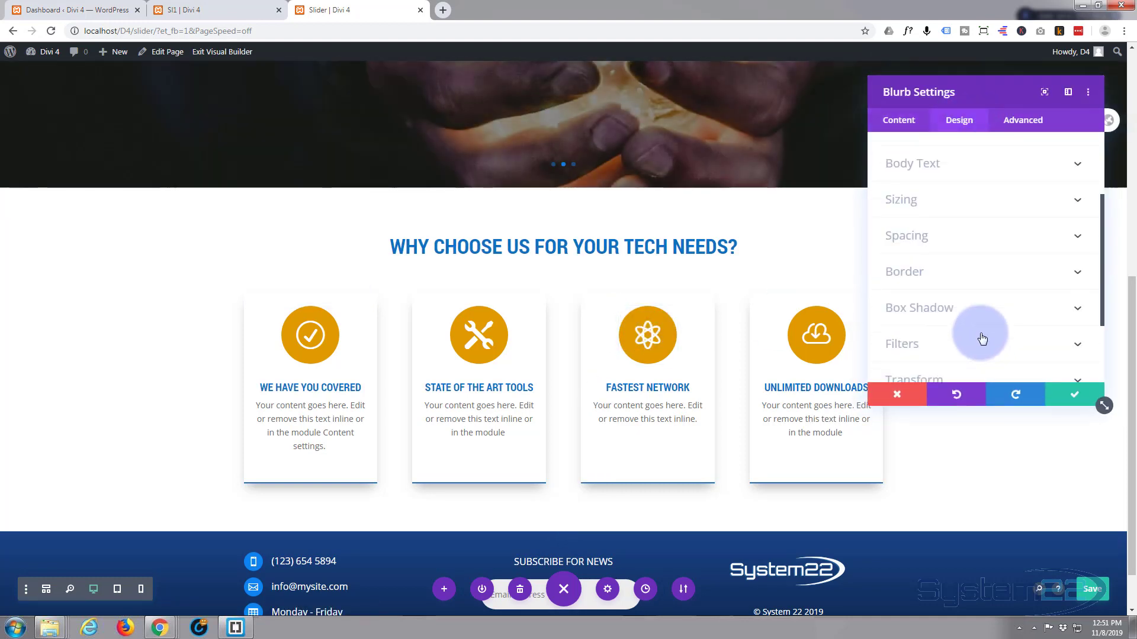
left_click(969, 358)
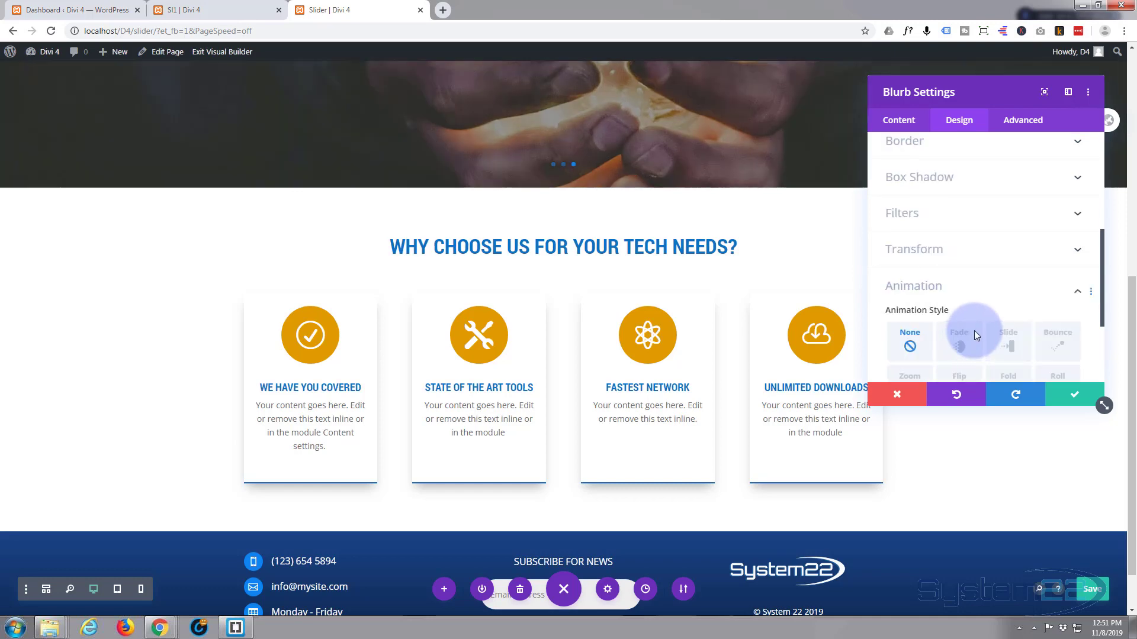
left_click(1010, 196)
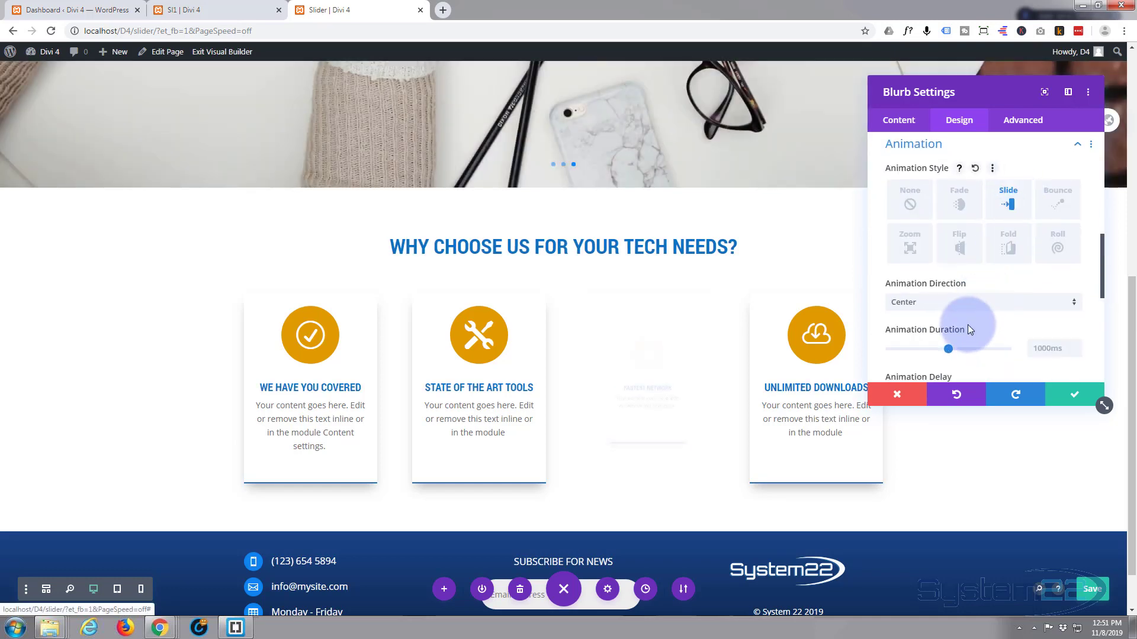
left_click(964, 304)
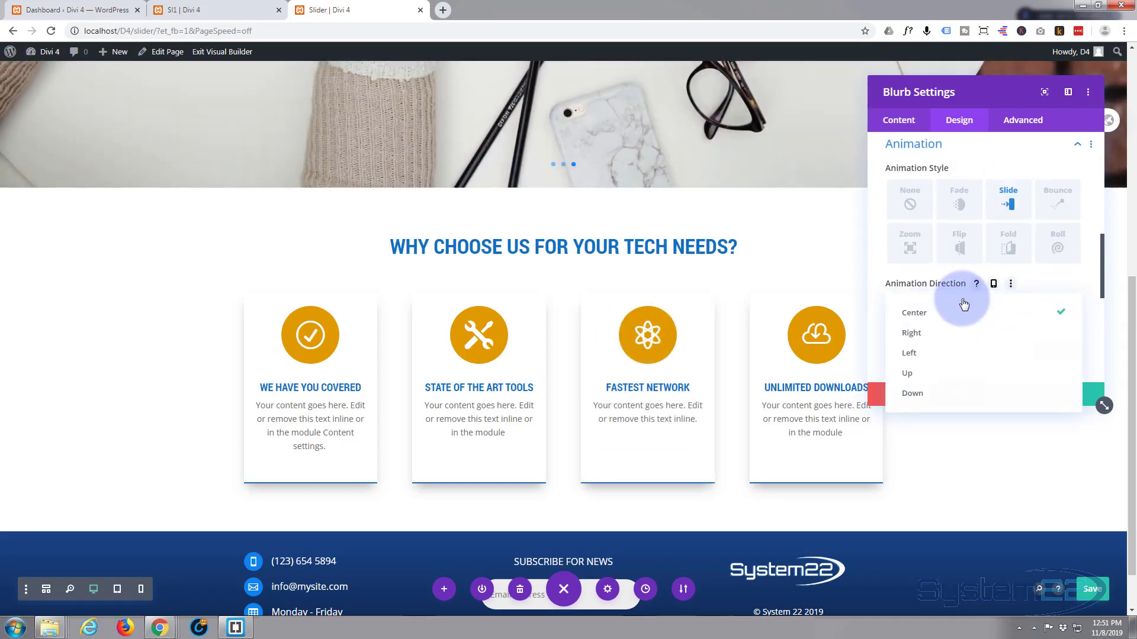
left_click(926, 373)
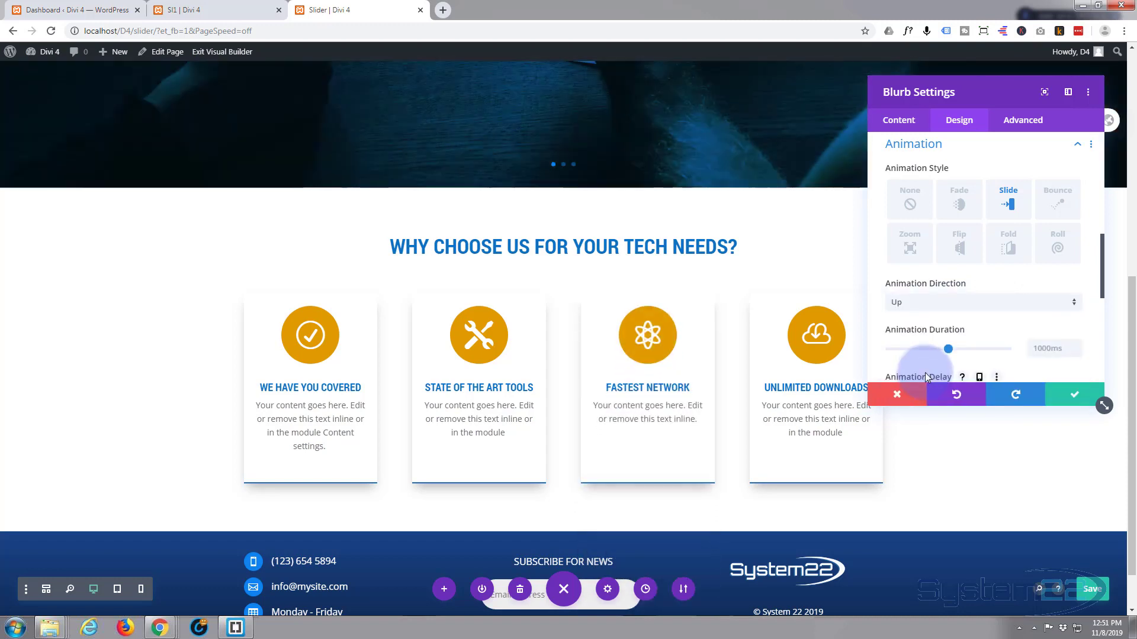
scroll(921, 339, "down", 2)
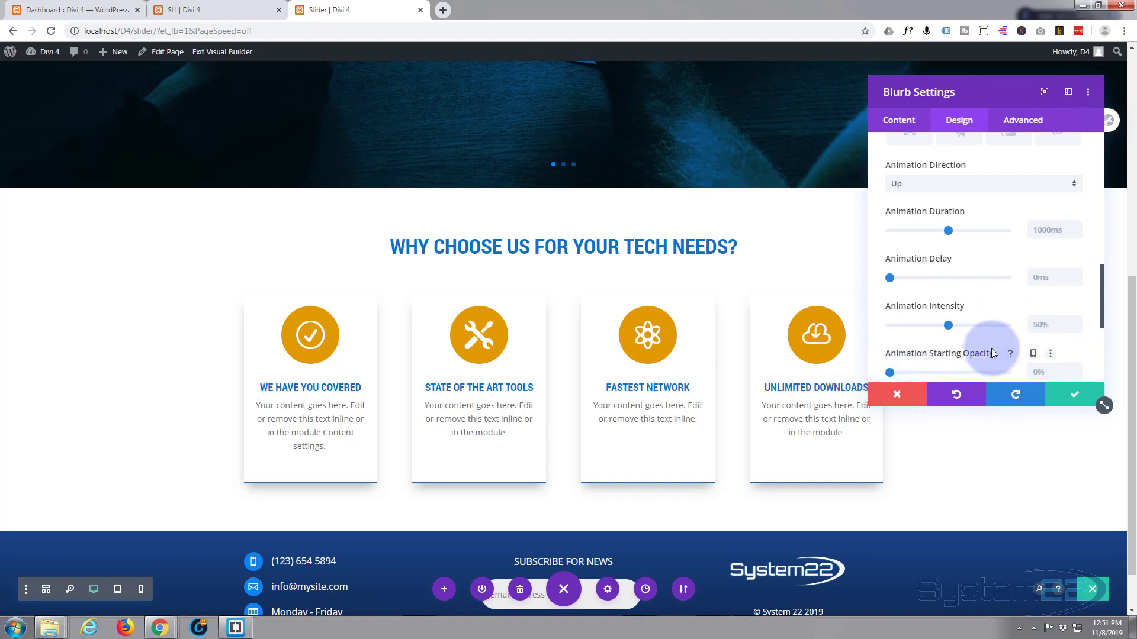
scroll(977, 345, "down", 1)
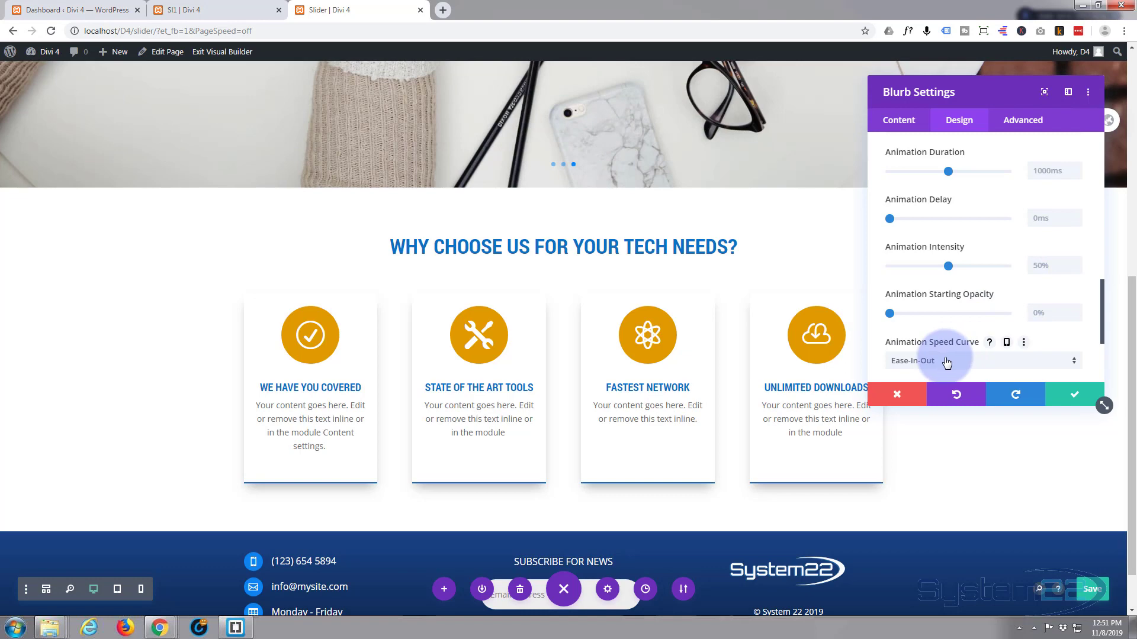
left_click(946, 362)
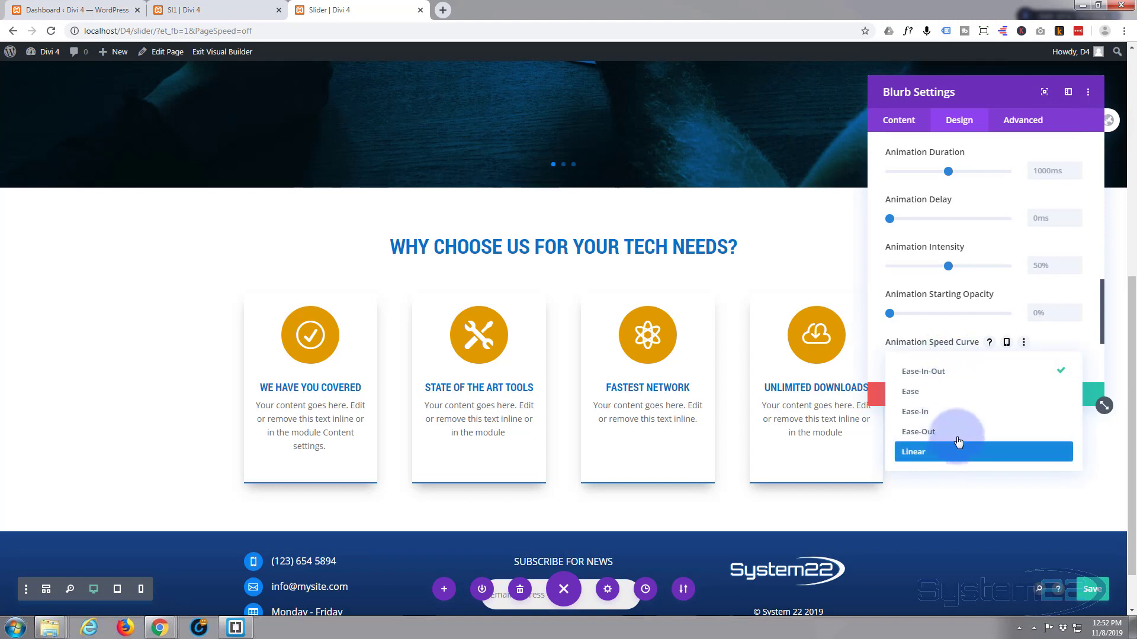
left_click(978, 325)
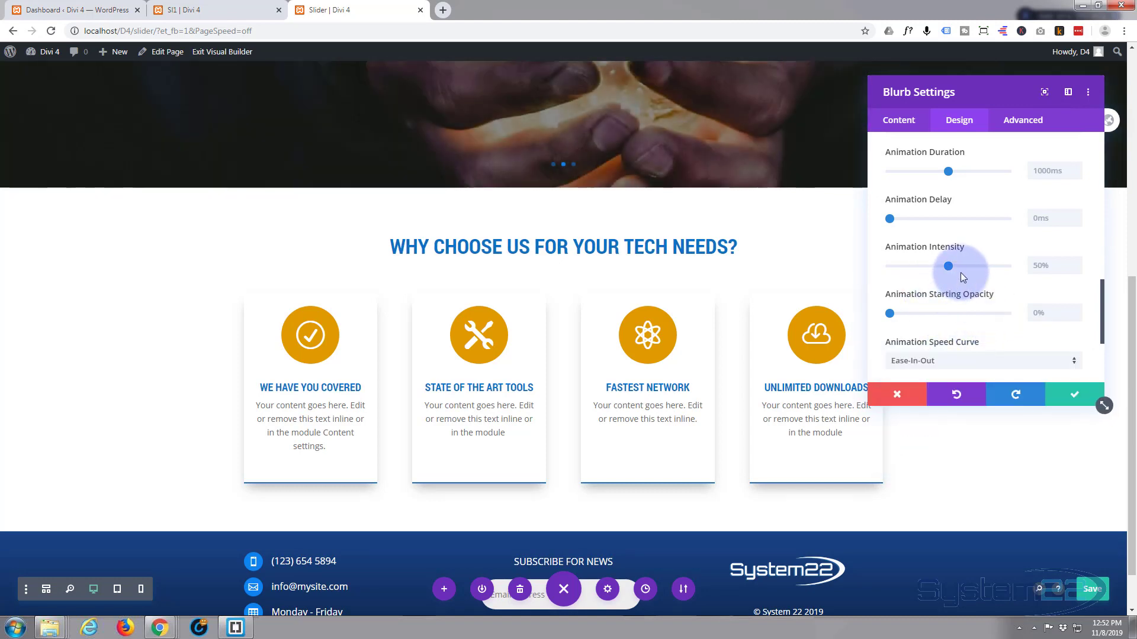
Set the third blurb's animation delay to 400ms and save the blurb
scroll(961, 272, "up", 1)
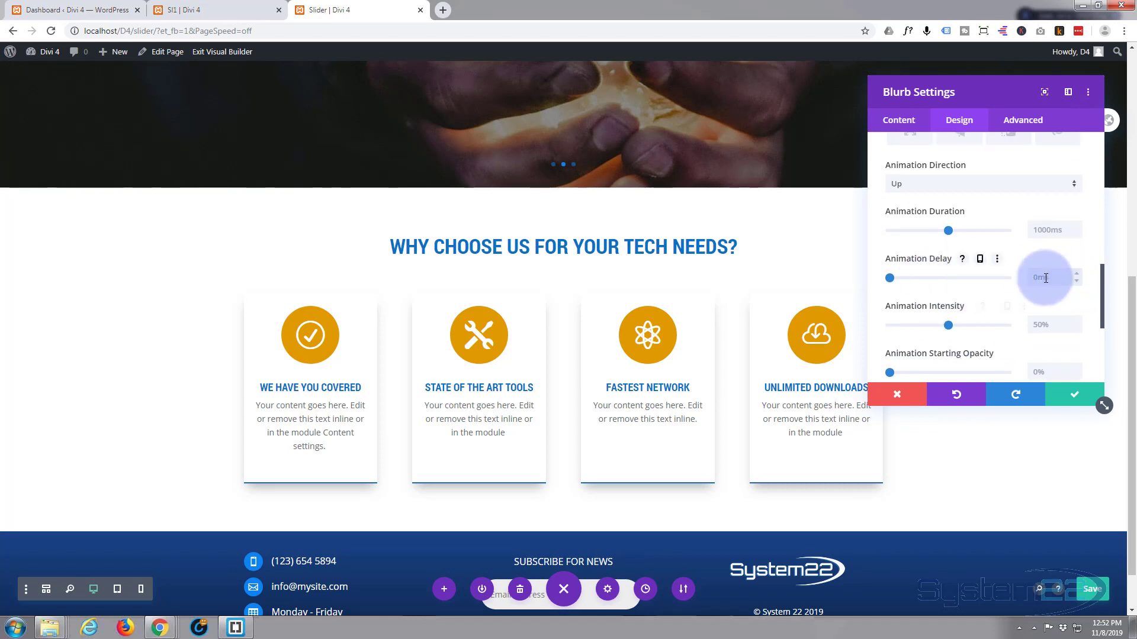
left_click_drag(888, 277, 906, 278)
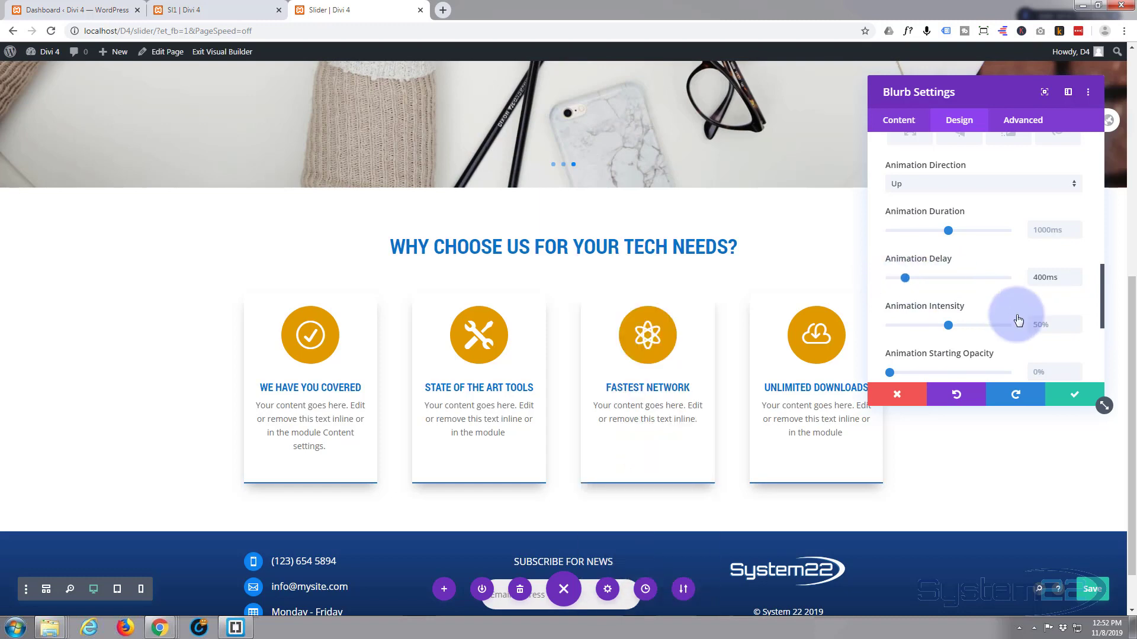
left_click(1071, 397)
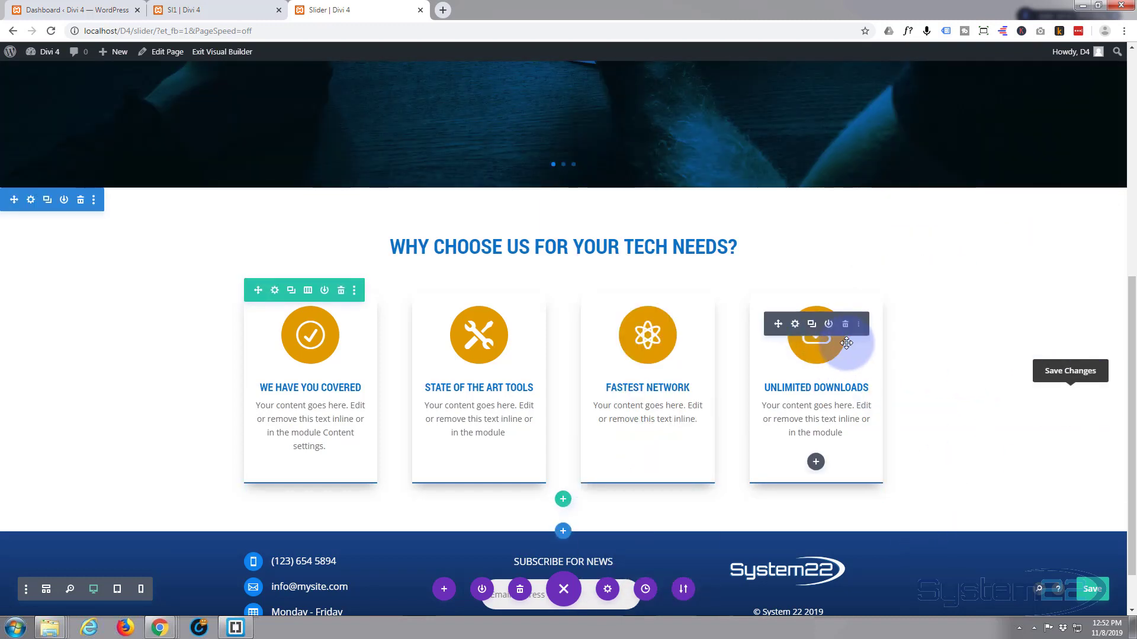
Give the "unlimited downloads" blurb a Slide animation with direction Left
left_click(795, 326)
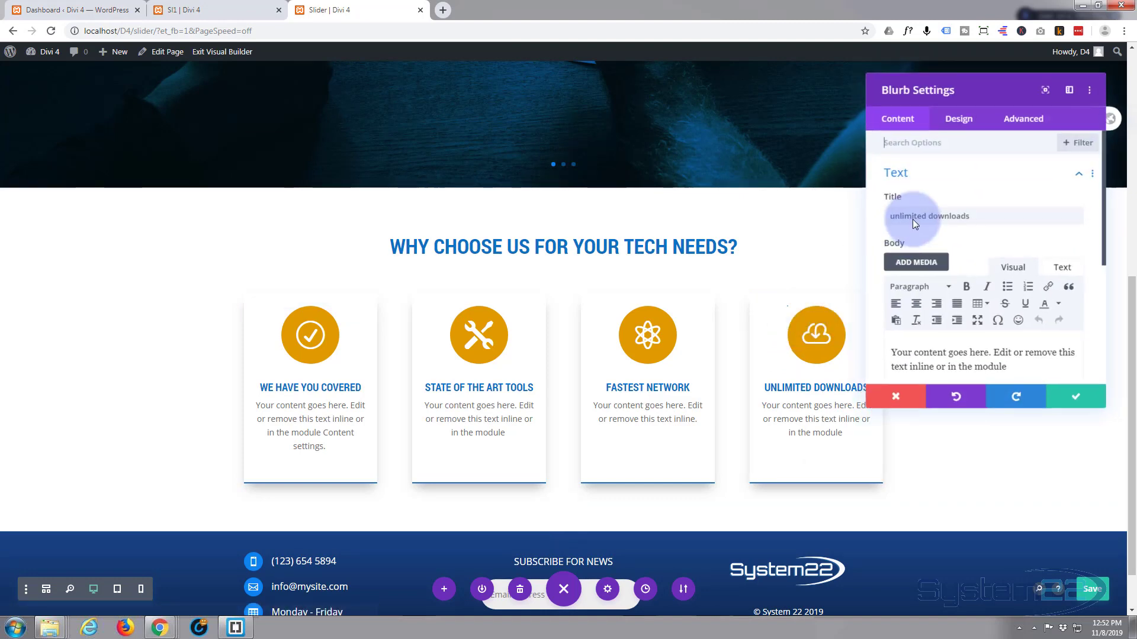
left_click(959, 119)
scroll(969, 271, "down", 5)
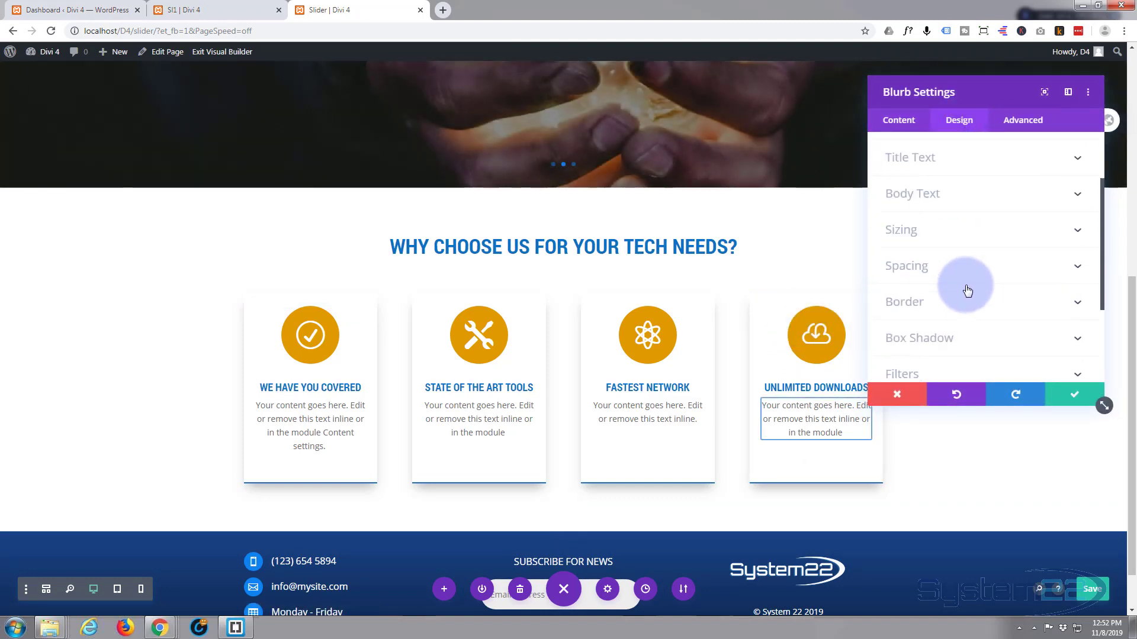
left_click(972, 312)
scroll(973, 312, "down", 3)
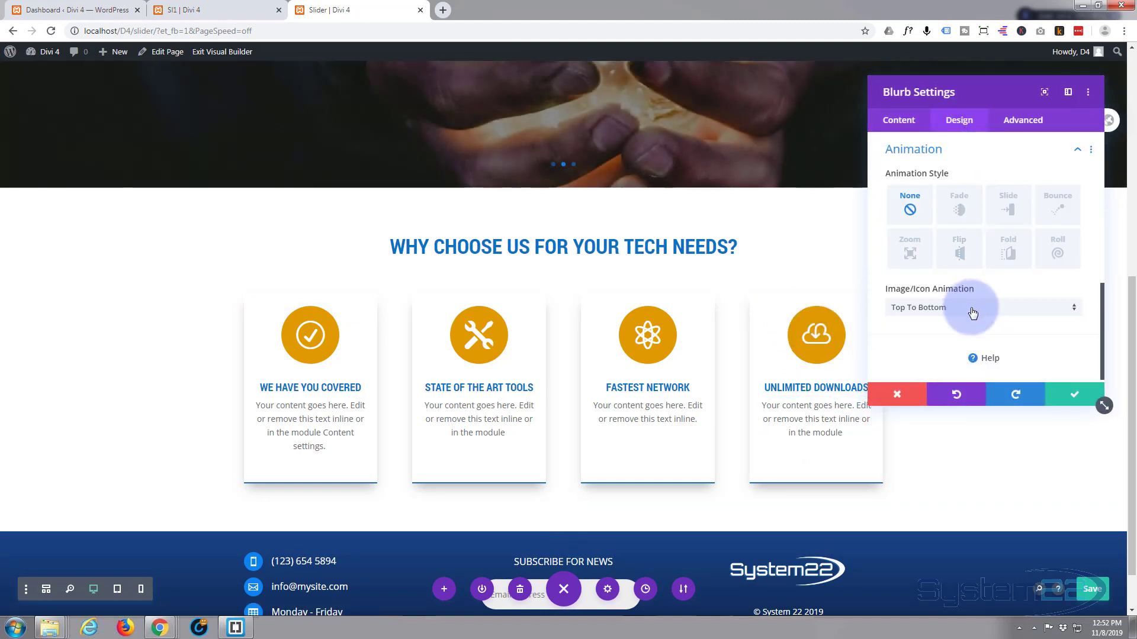
left_click(1006, 211)
left_click(1021, 310)
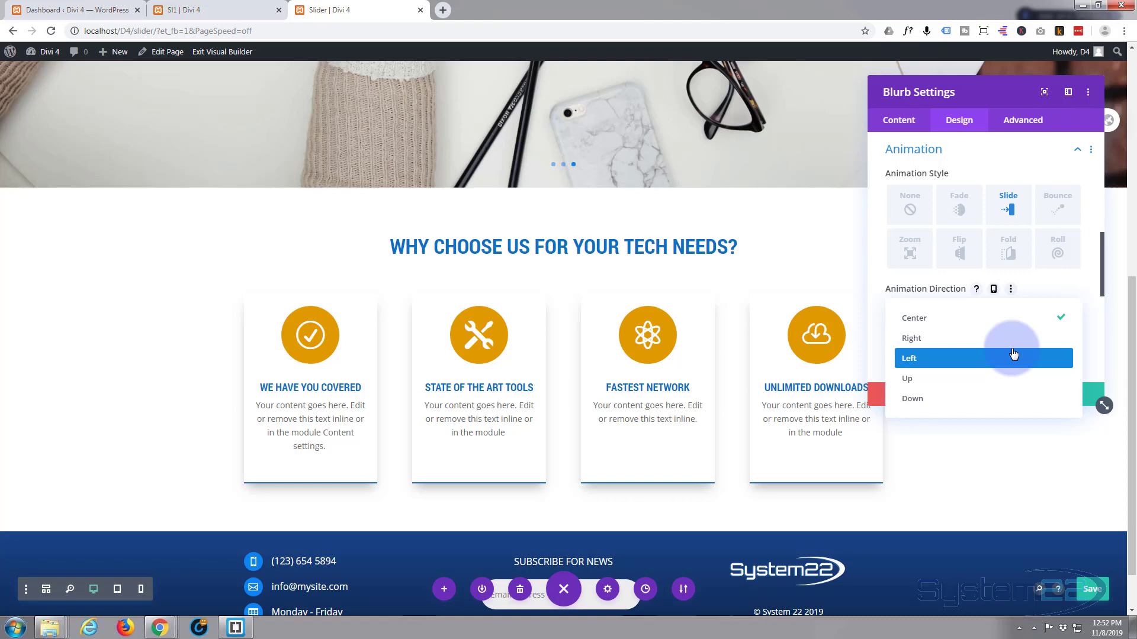
left_click(1014, 354)
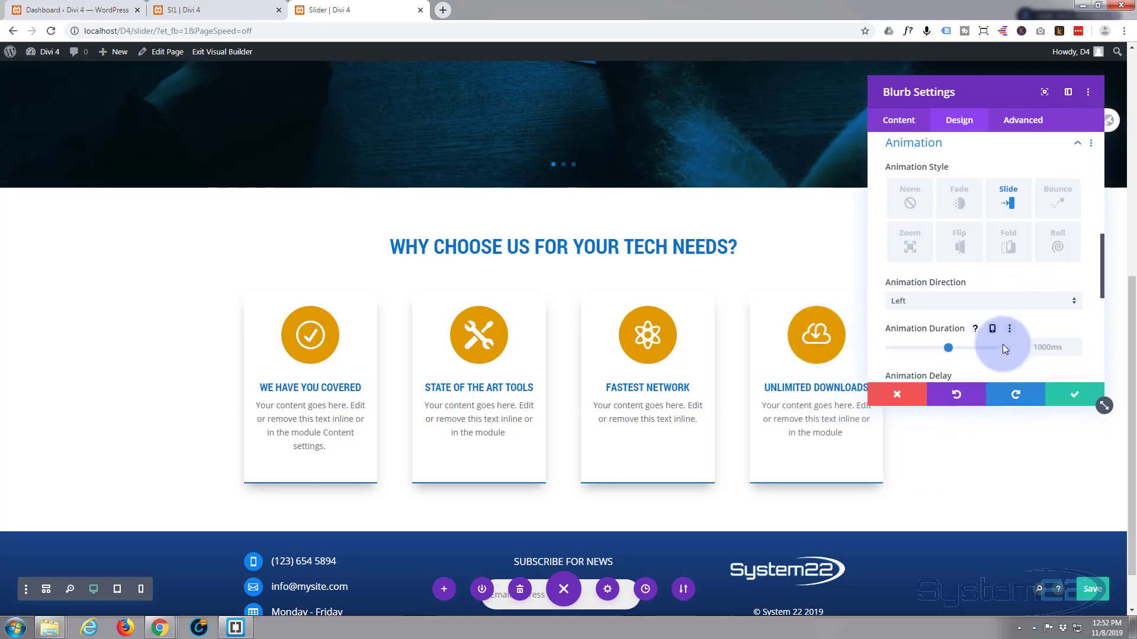
Set the fourth blurb's animation delay to 600ms, then save the blurb and the page
scroll(1003, 349, "down", 3)
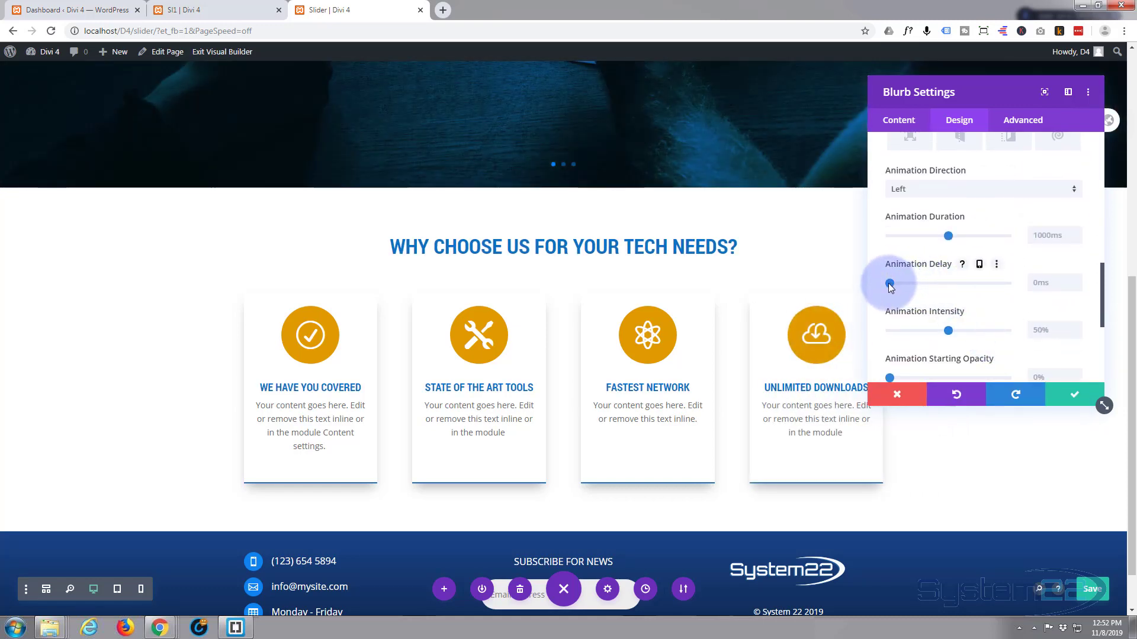
left_click_drag(890, 284, 914, 287)
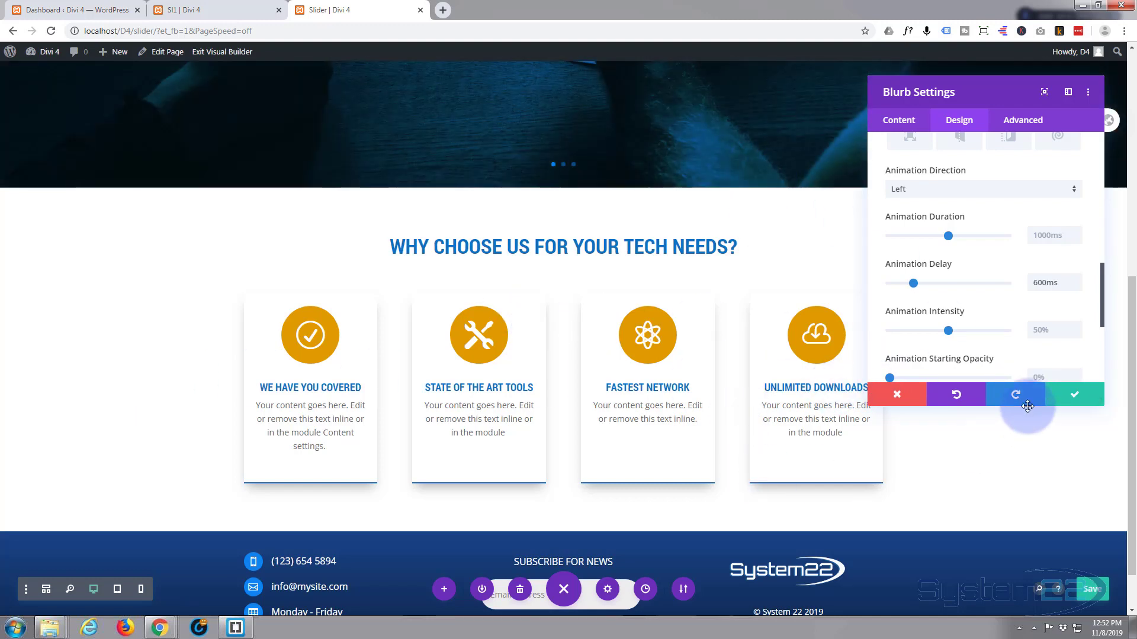
left_click(1076, 396)
left_click(1099, 589)
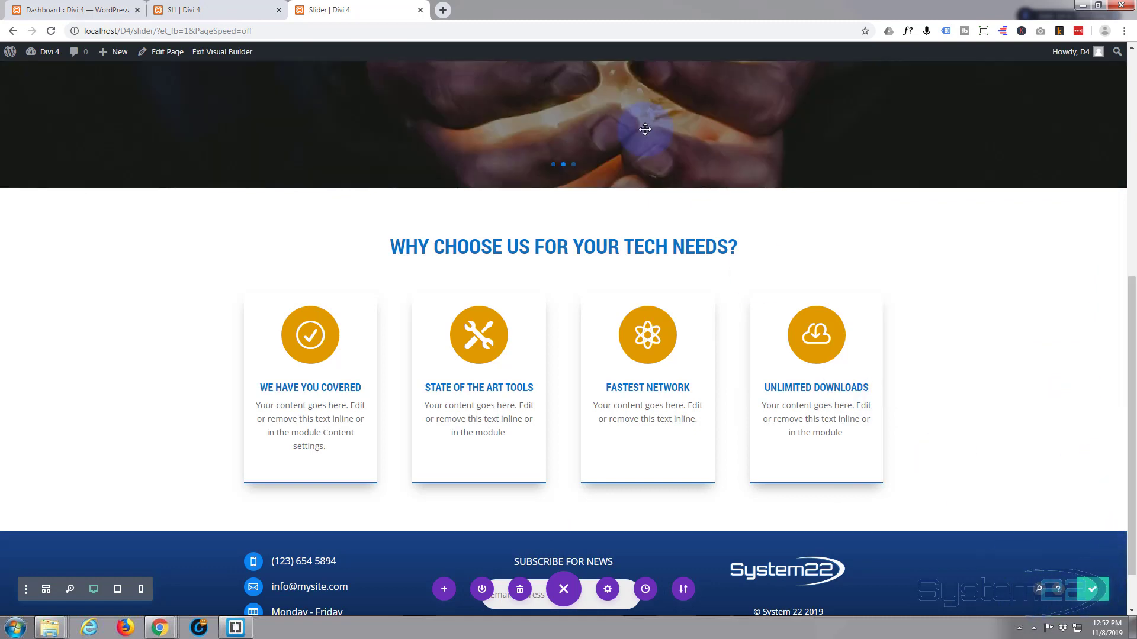
Exit the Visual Builder and reload the live page at the blurb section to check the staggered slide animations
left_click(220, 52)
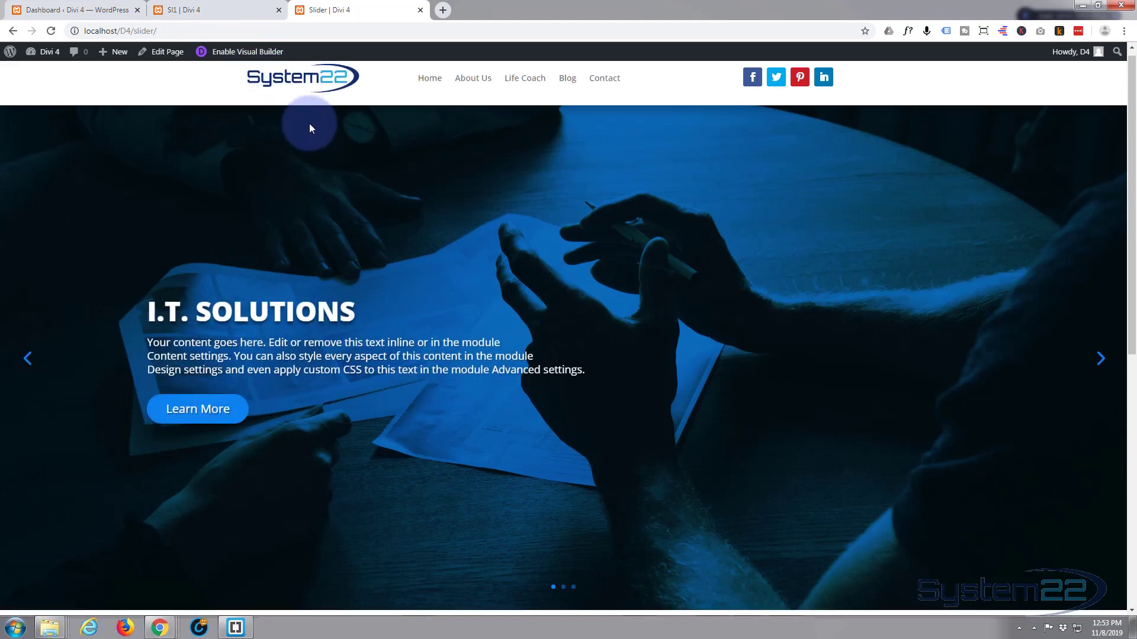
scroll(310, 125, "down", 7)
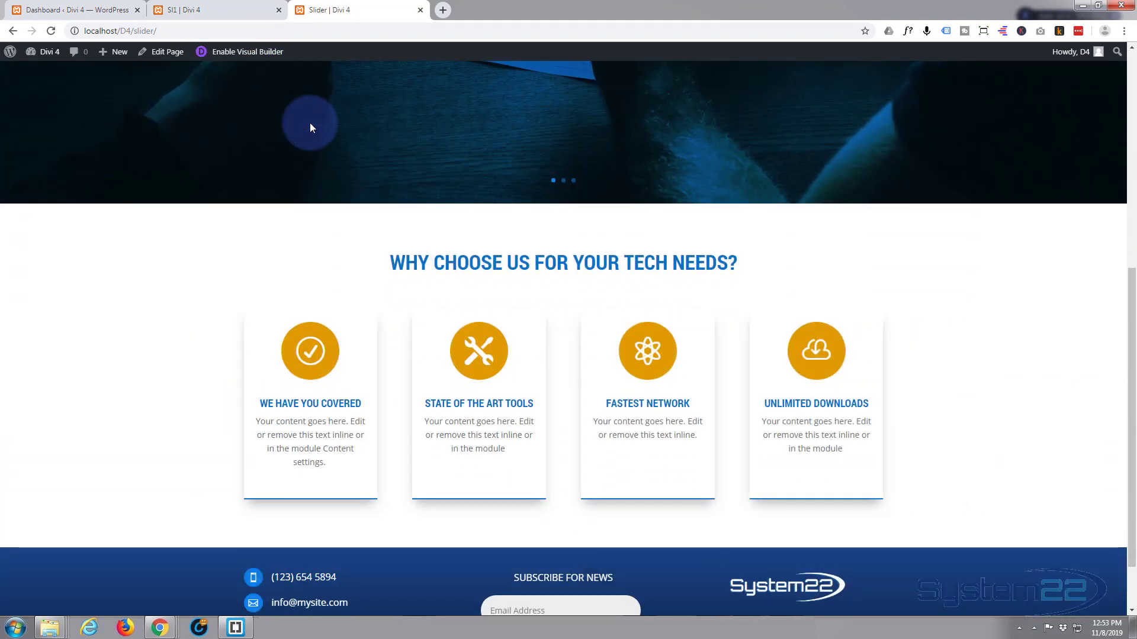
scroll(311, 122, "down", 1)
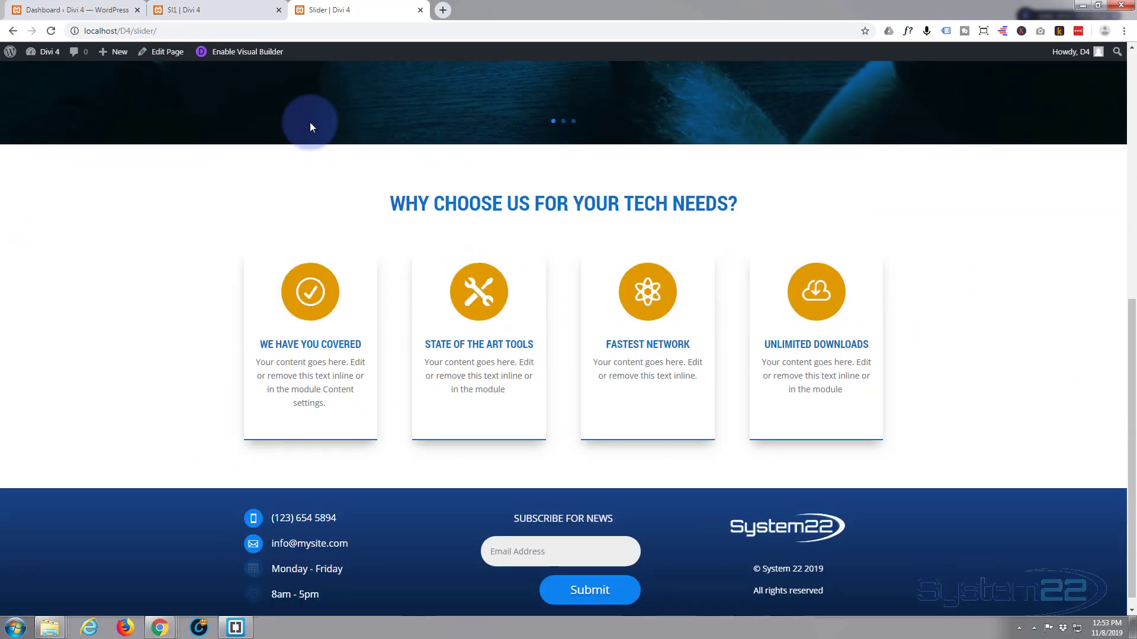
left_click(51, 31)
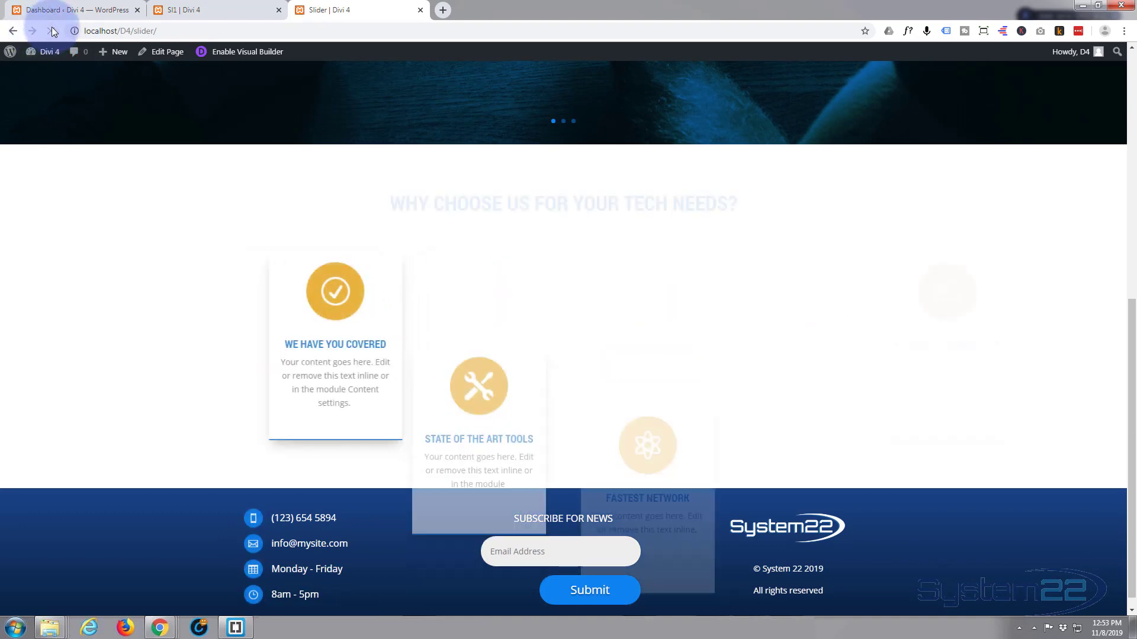